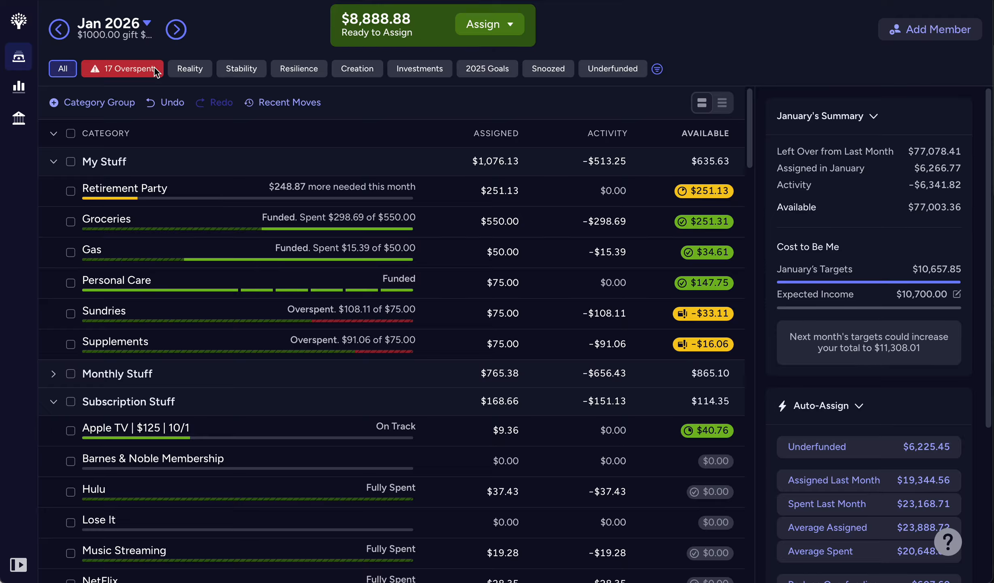
- Read the January 2026 month note and close it
left_click(112, 35)
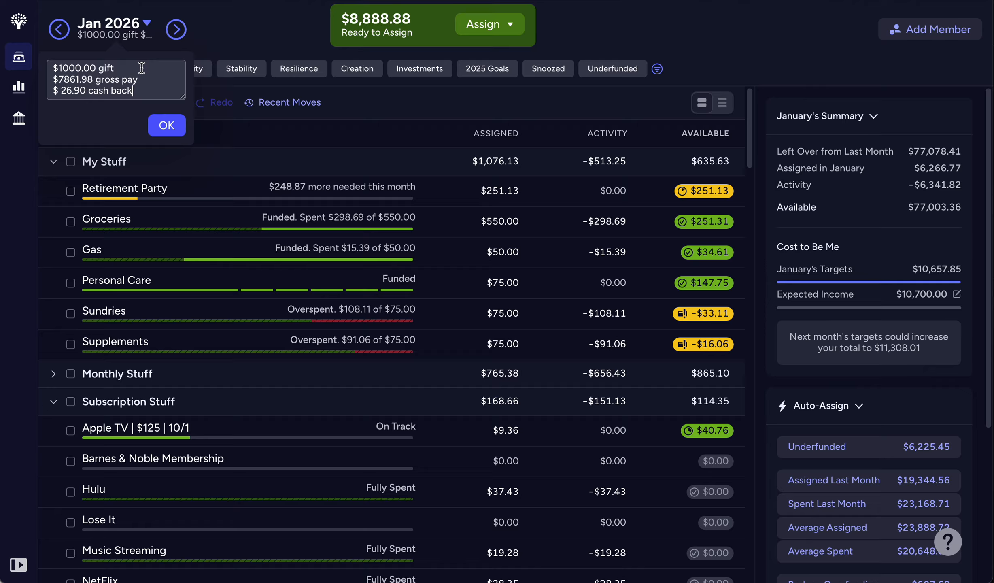
left_click(167, 126)
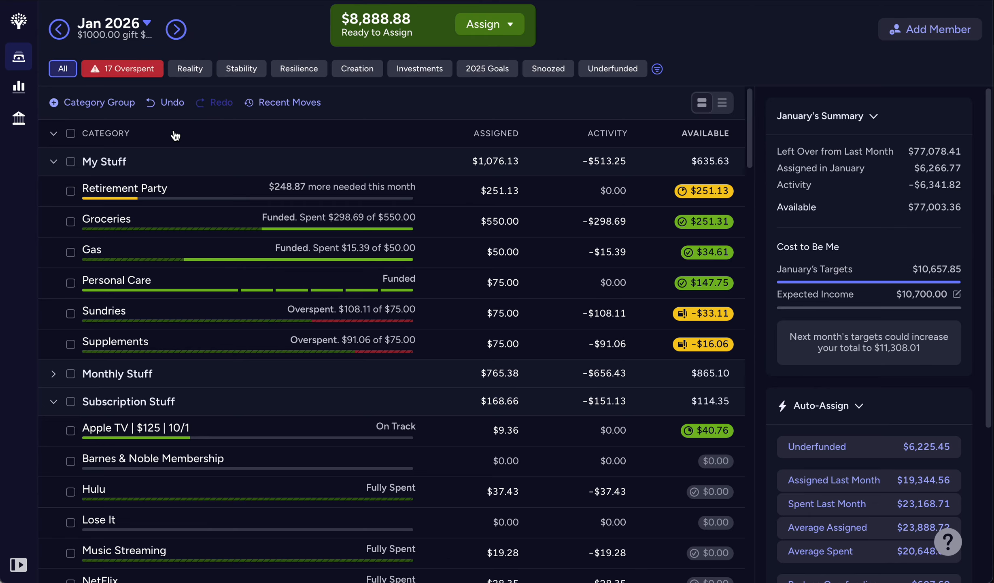
- Filter the plan to the overspent categories and collapse the My Stuff and Business Stuff groups
left_click(126, 75)
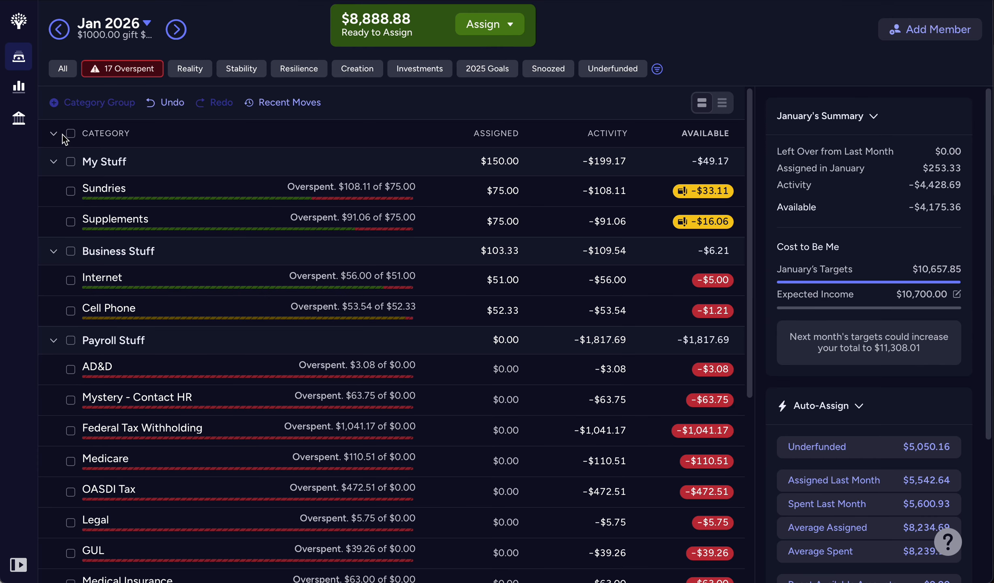
left_click(53, 162)
left_click(52, 191)
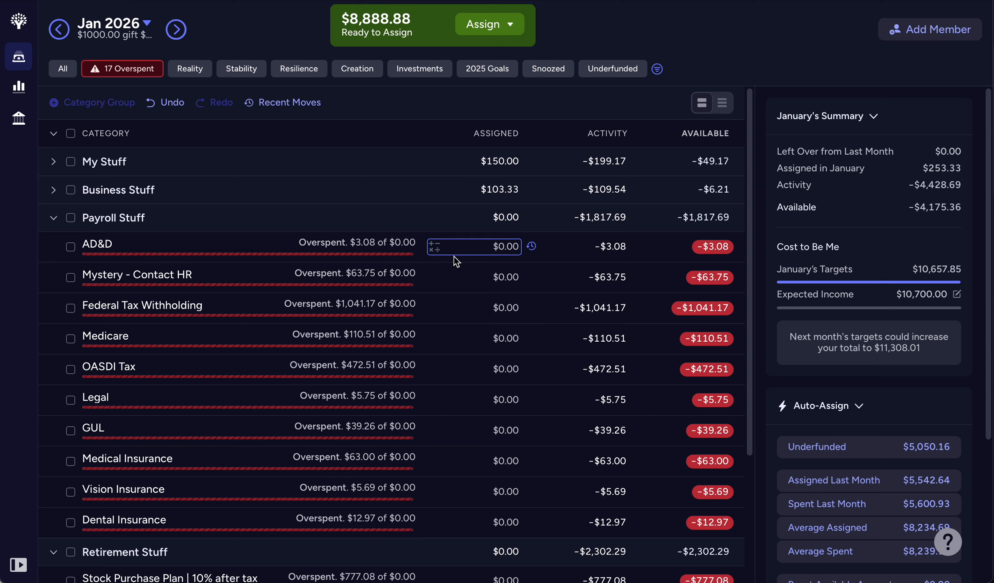
- Trace the Mystery - Contact HR activity to its paycheck transaction in SoFi Savings and examine the split lines
left_click(70, 248)
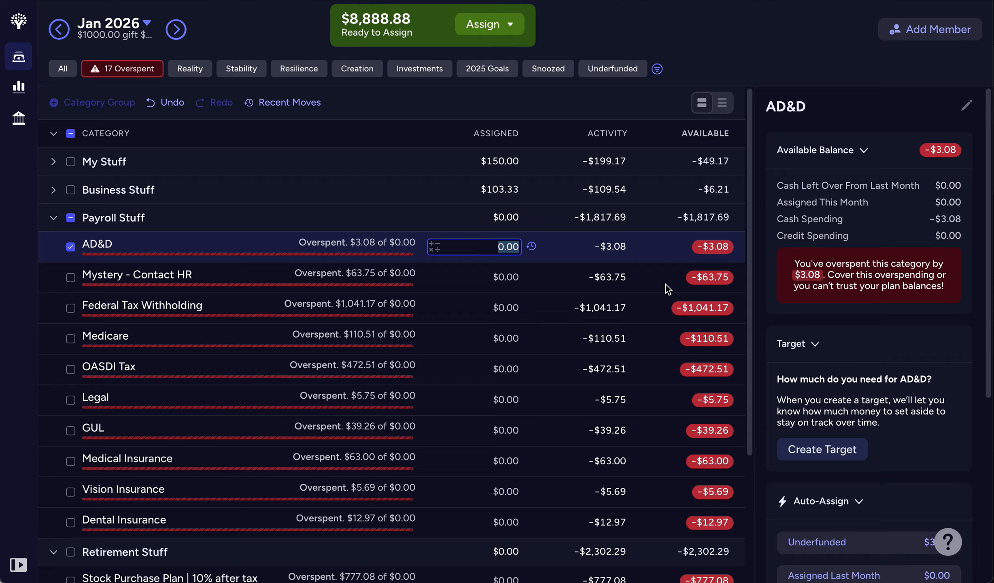
mouse_move(723, 288)
left_click(607, 277)
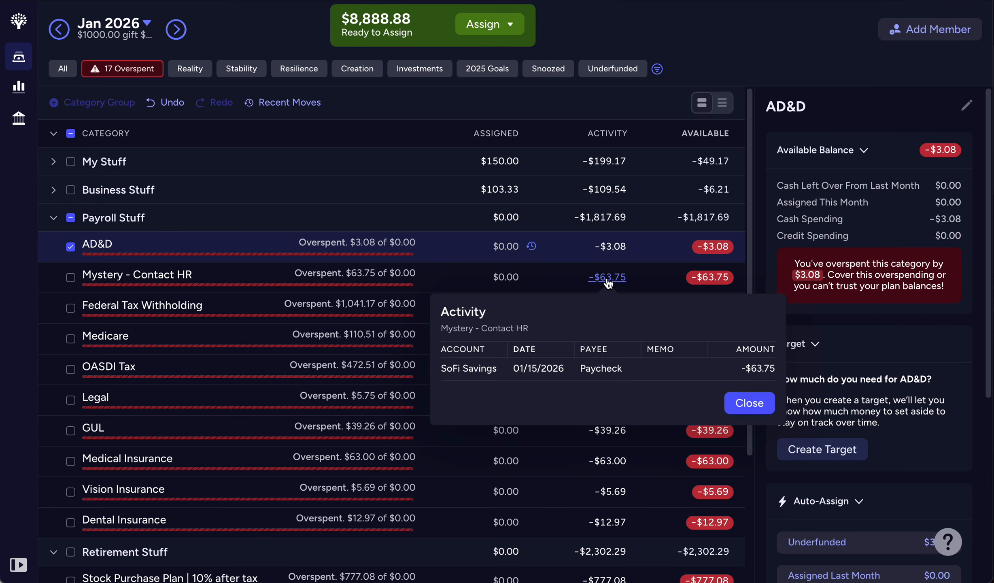
left_click(608, 369)
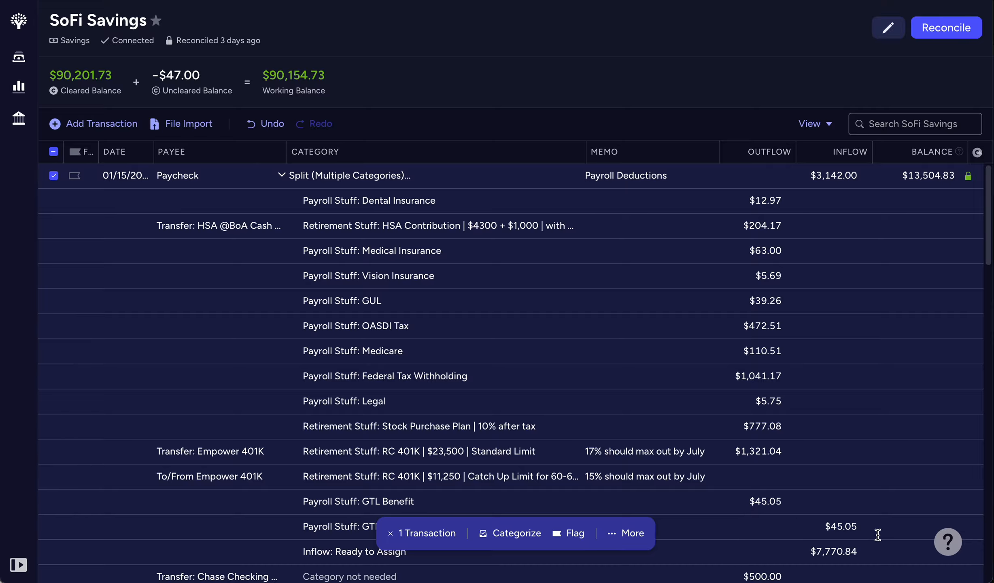
scroll(886, 534, "down", 2)
scroll(885, 534, "down", 3)
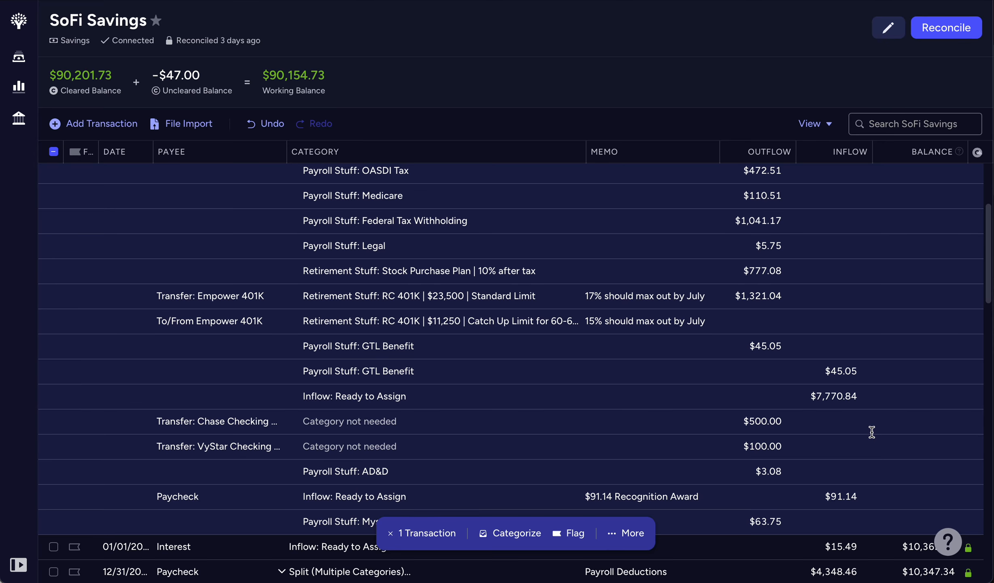
scroll(872, 432, "down", 2)
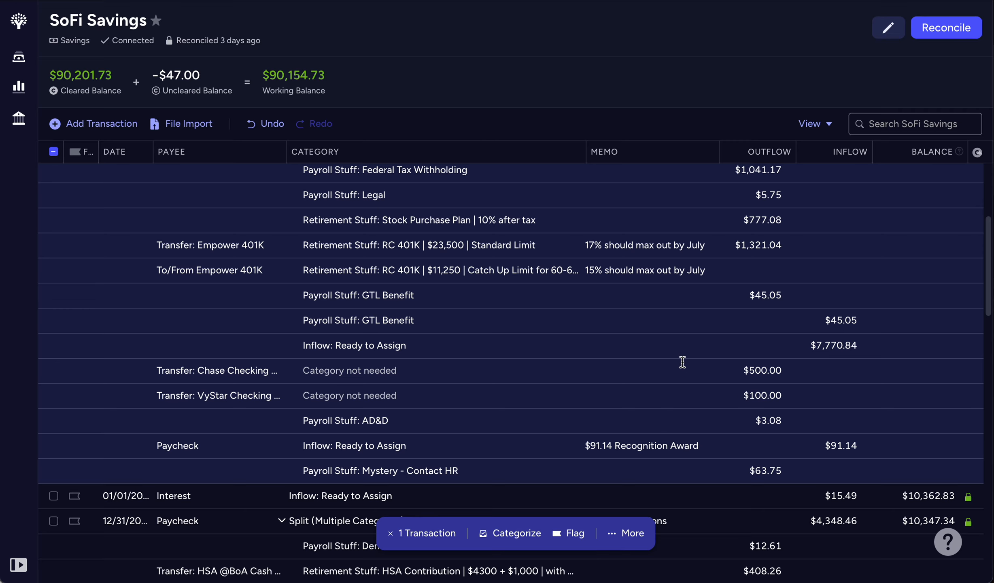
scroll(682, 362, "up", 5)
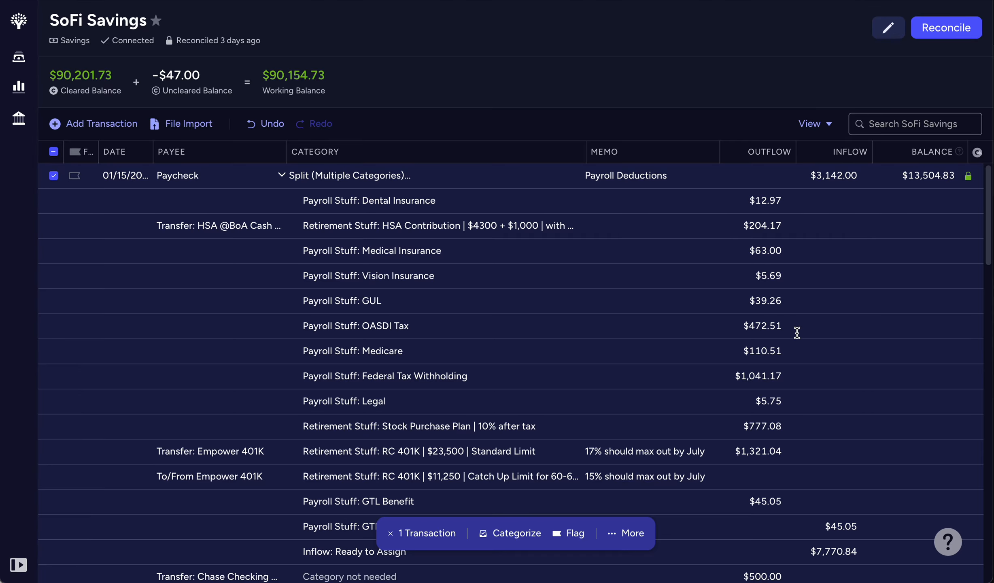
scroll(797, 333, "down", 5)
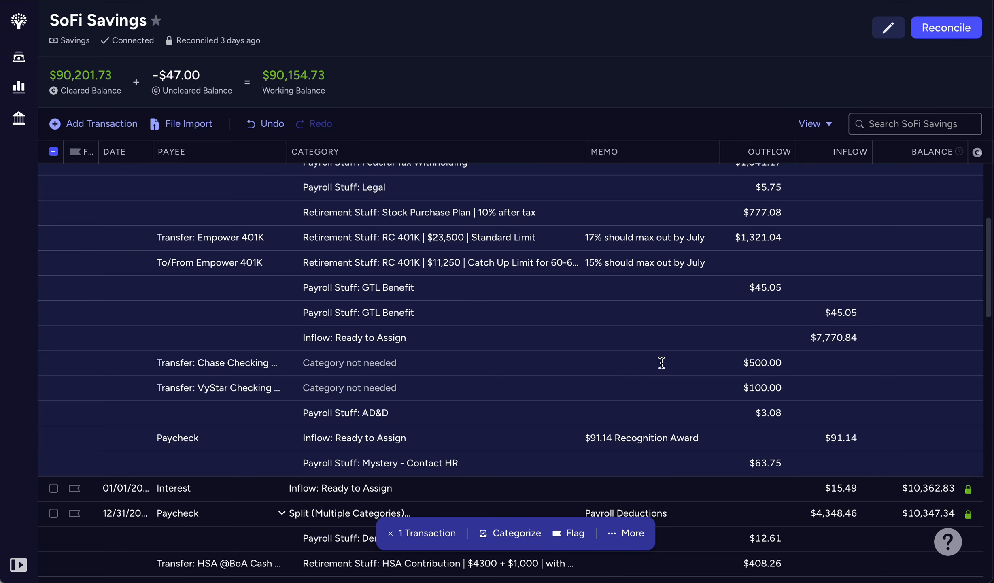
- Return to the January plan and reset the available amounts of all overspent Payroll Stuff categories to $0.00
left_click(25, 60)
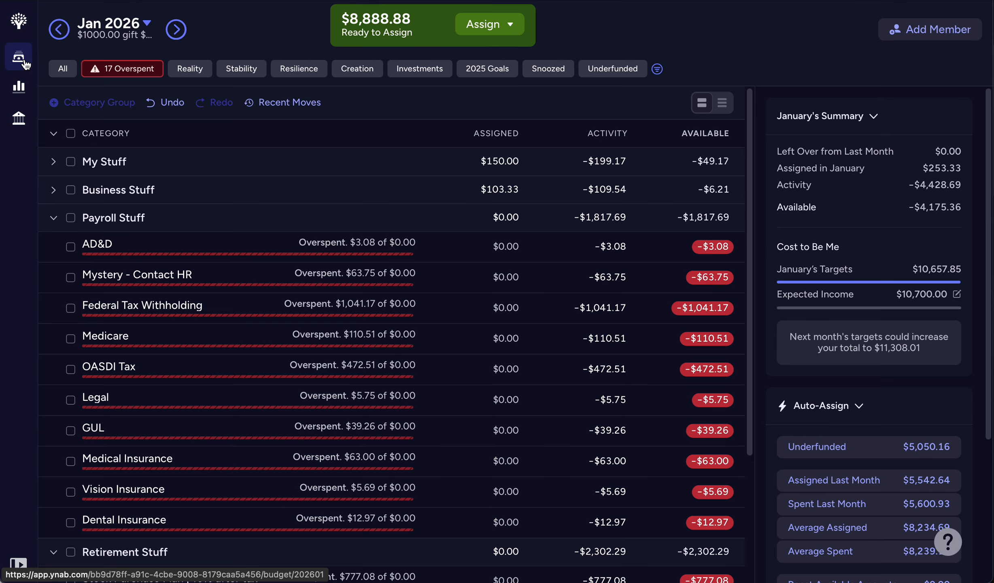
left_click(71, 221)
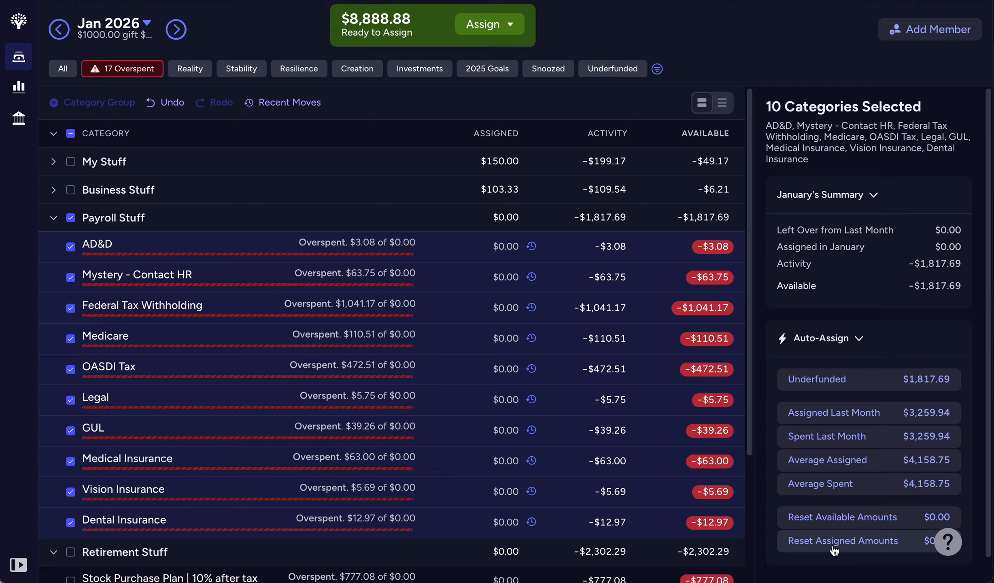
left_click(833, 518)
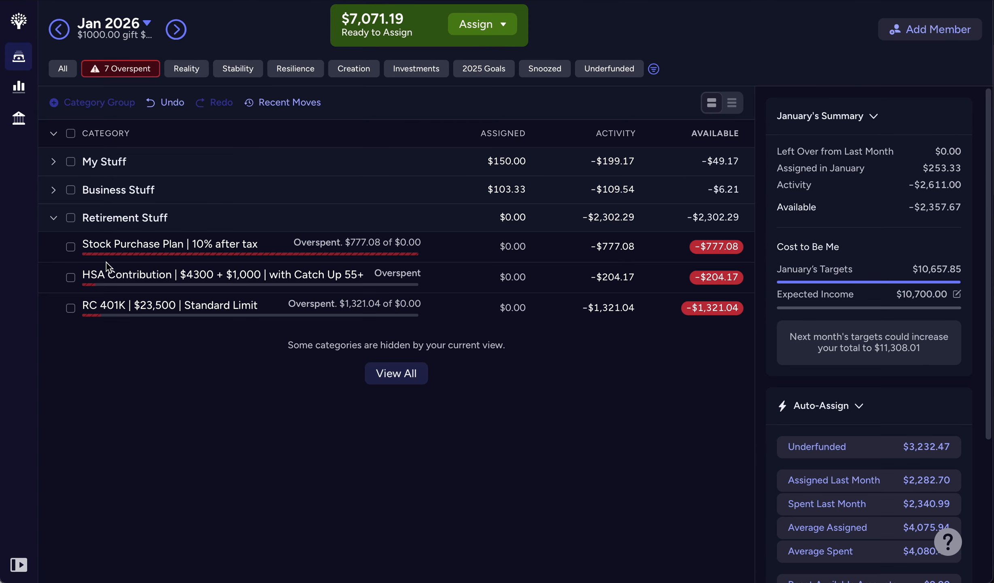
- Reset the available amounts of all overspent Retirement Stuff categories to $0.00
left_click(71, 218)
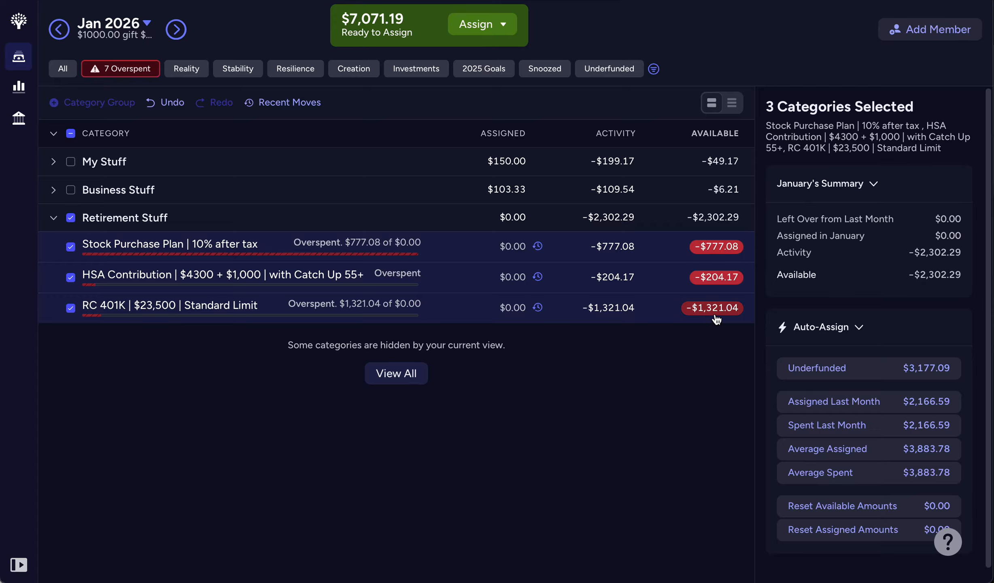
mouse_move(735, 321)
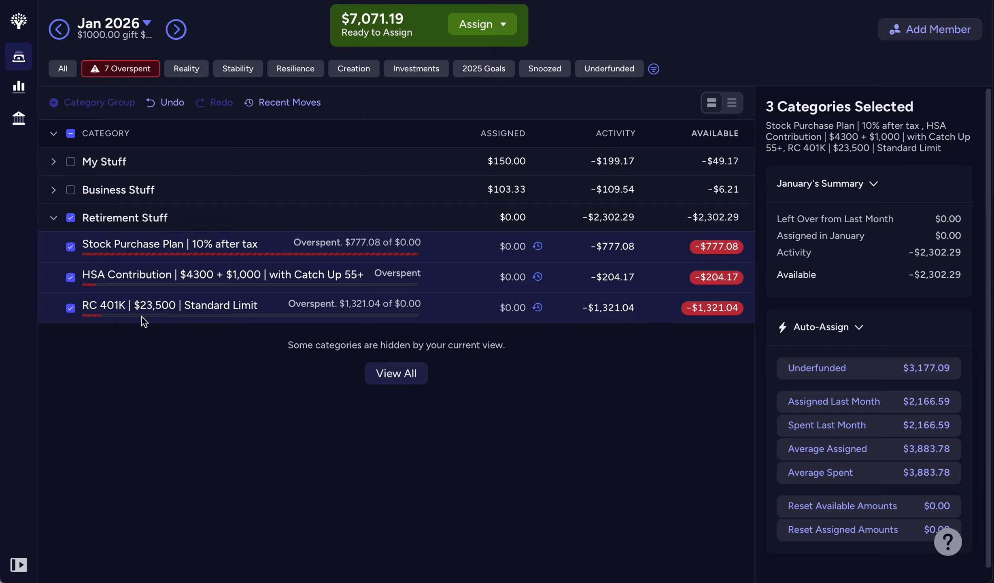
left_click(71, 219)
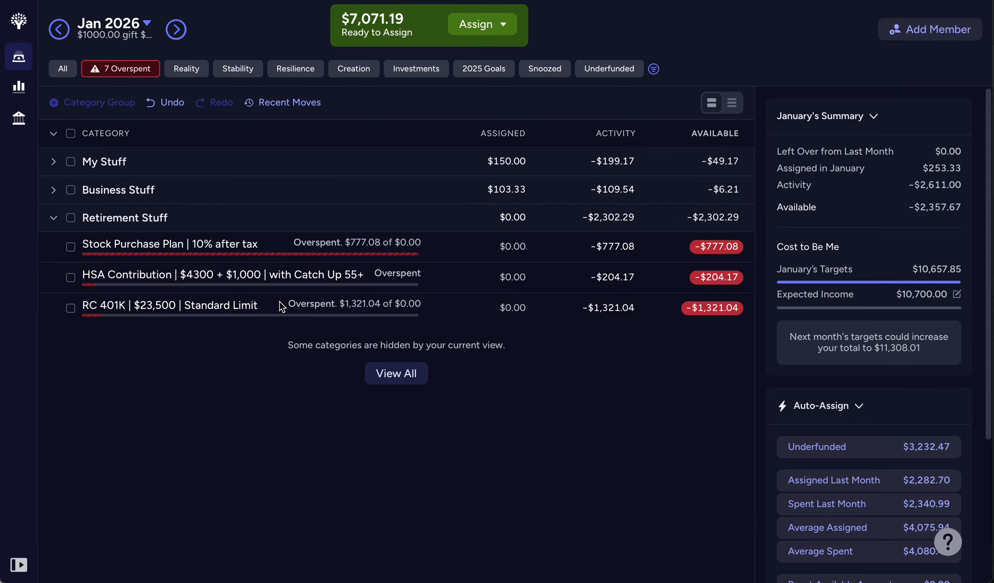
left_click(71, 218)
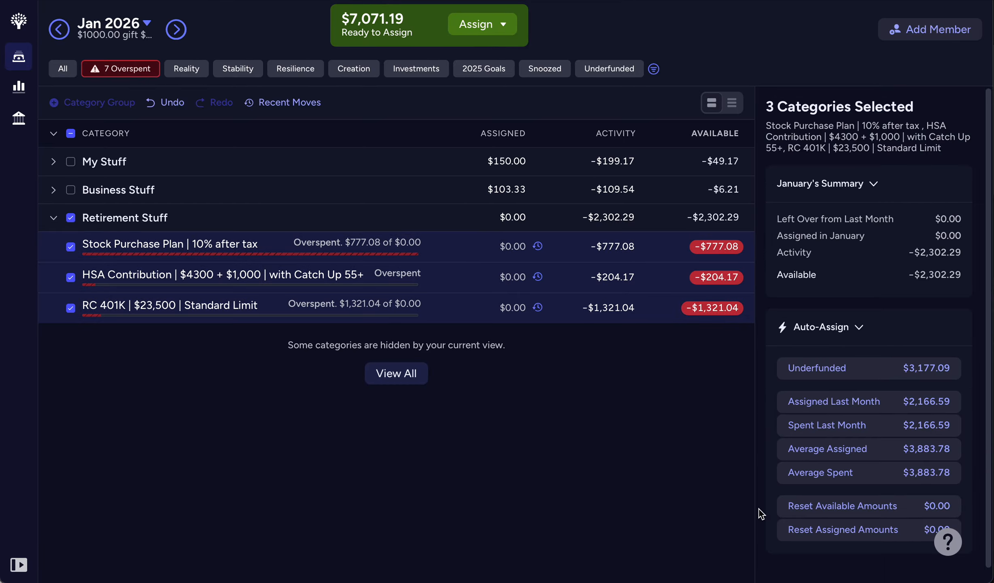
left_click(809, 511)
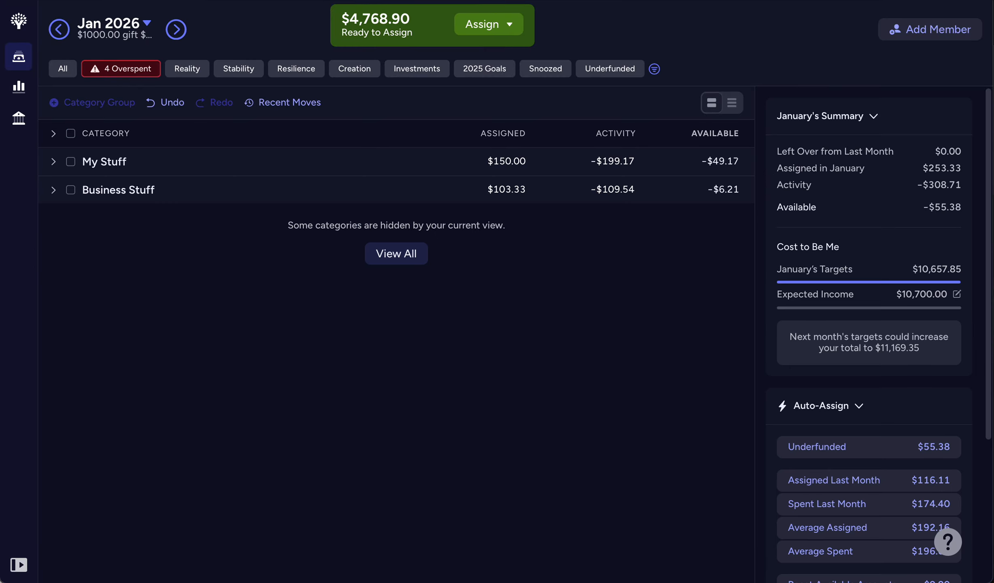
- Set the Internet category's monthly target in Business Stuff to $56.00 and assign the $5.00 it still needs
left_click(53, 191)
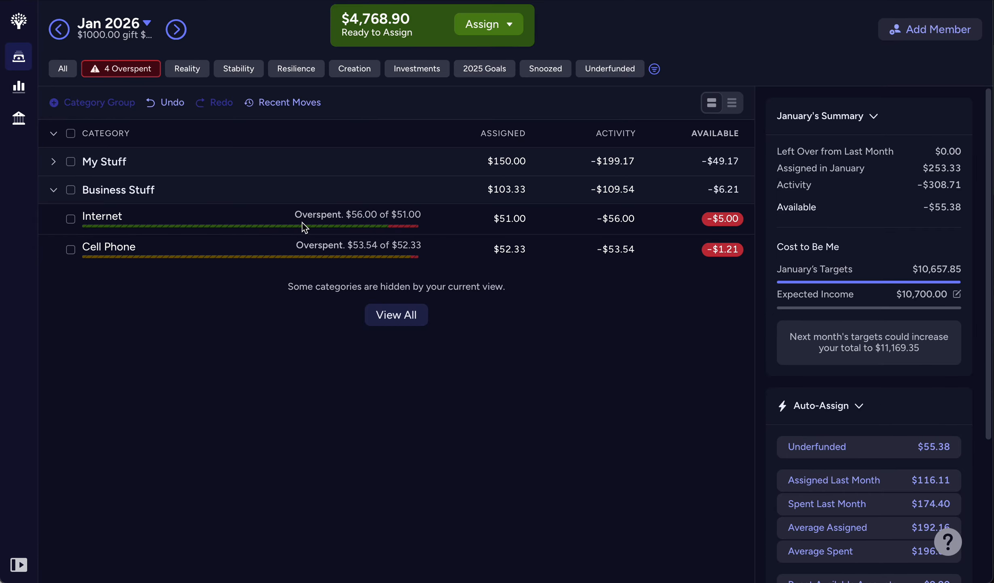
left_click(487, 220)
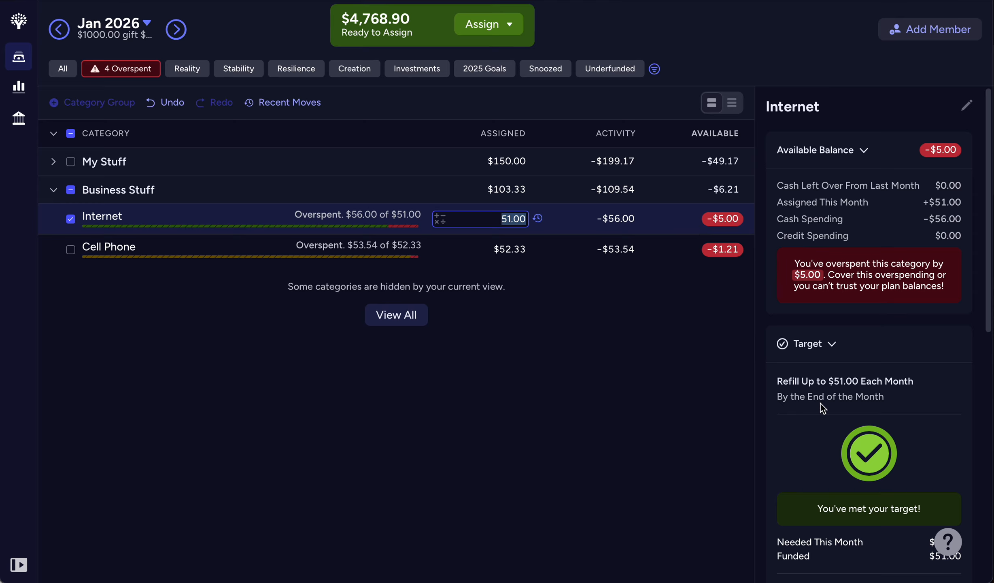
scroll(881, 515, "down", 3)
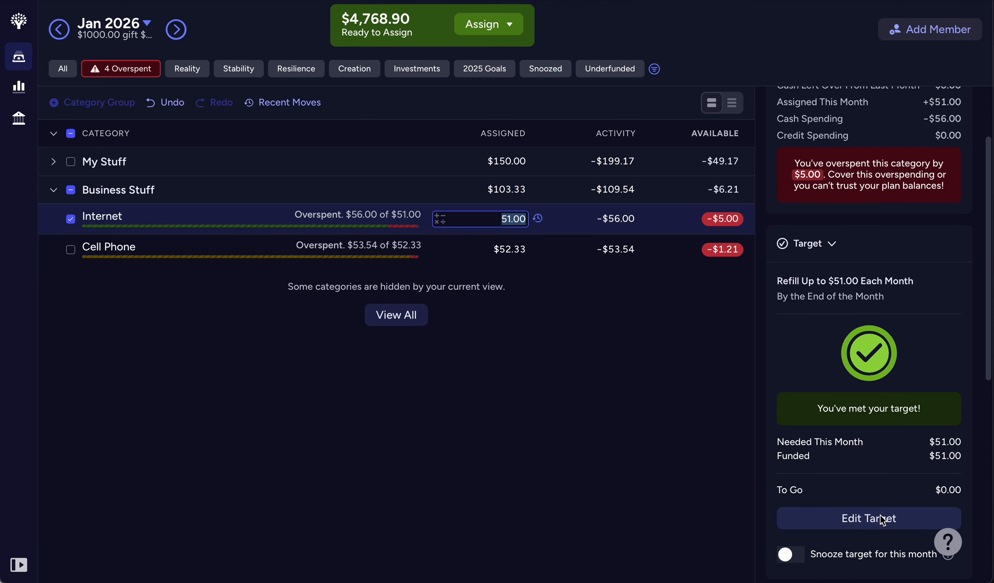
scroll(881, 519, "down", 2)
left_click(871, 480)
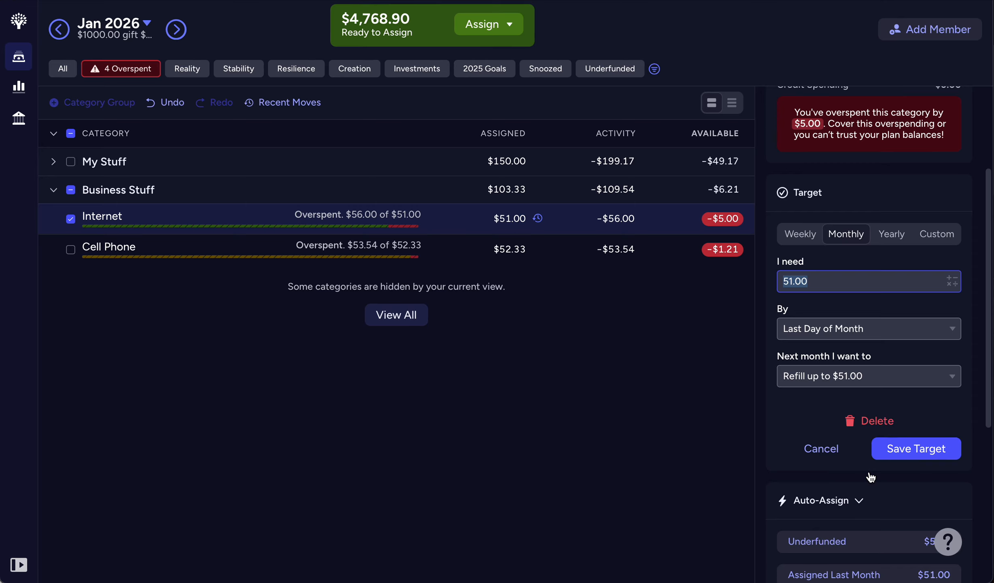
type("56")
left_click(916, 449)
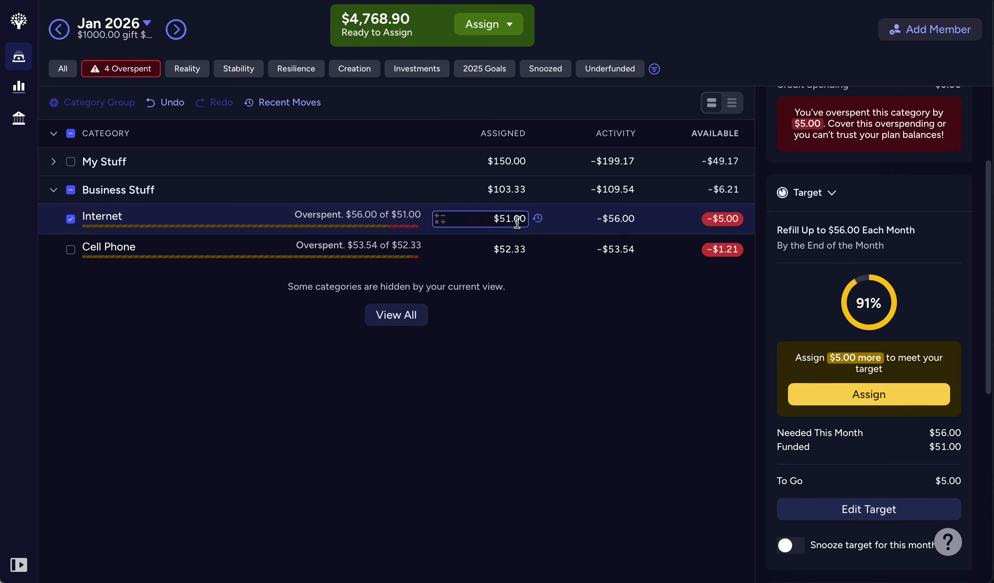
left_click(882, 400)
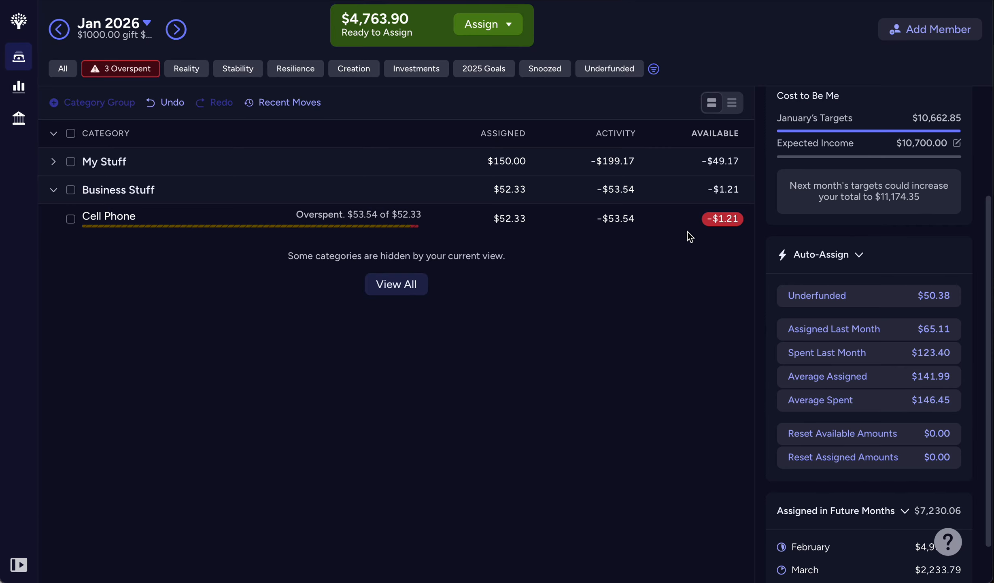
- Assign $1.21 more to the Cell Phone category to meet its target
left_click(355, 218)
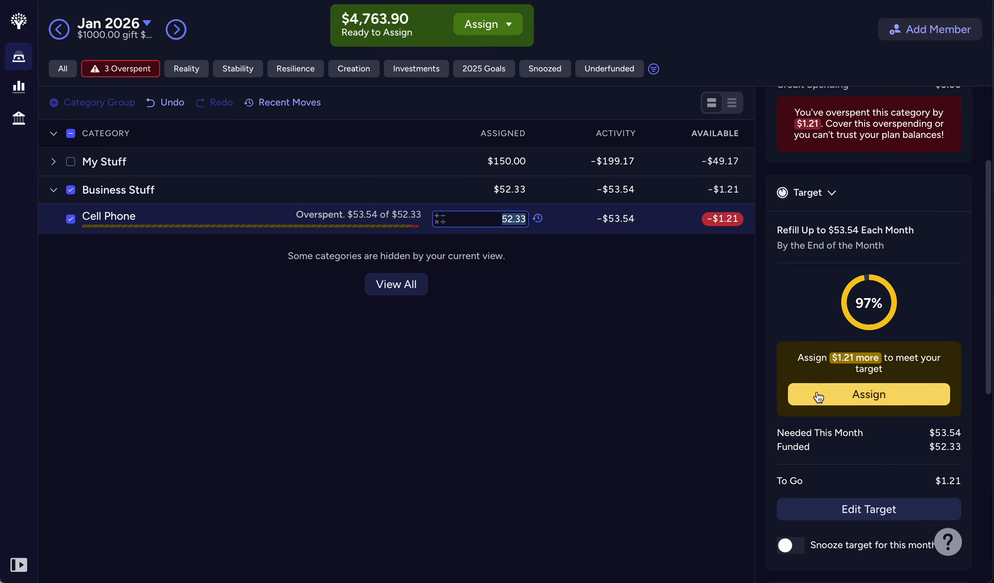
left_click(844, 400)
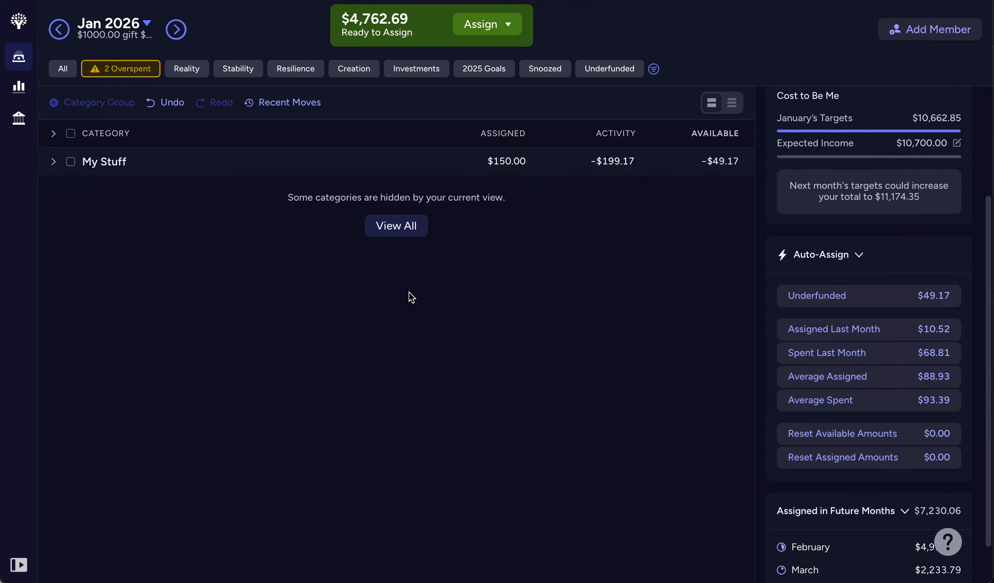
- Expand the My Stuff group and inspect the credit overspending on Sundries and Supplements
left_click(54, 162)
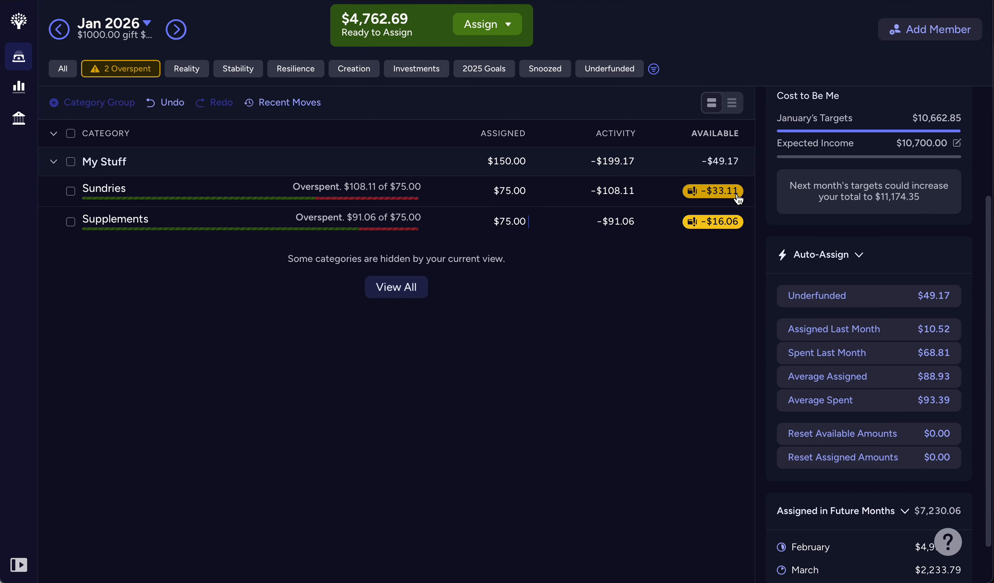
mouse_move(730, 226)
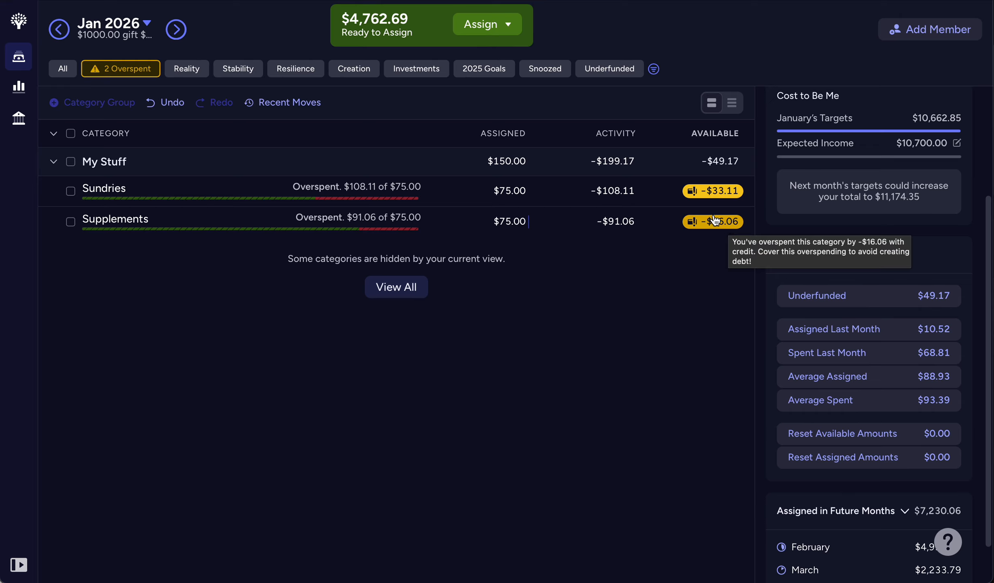
mouse_move(727, 199)
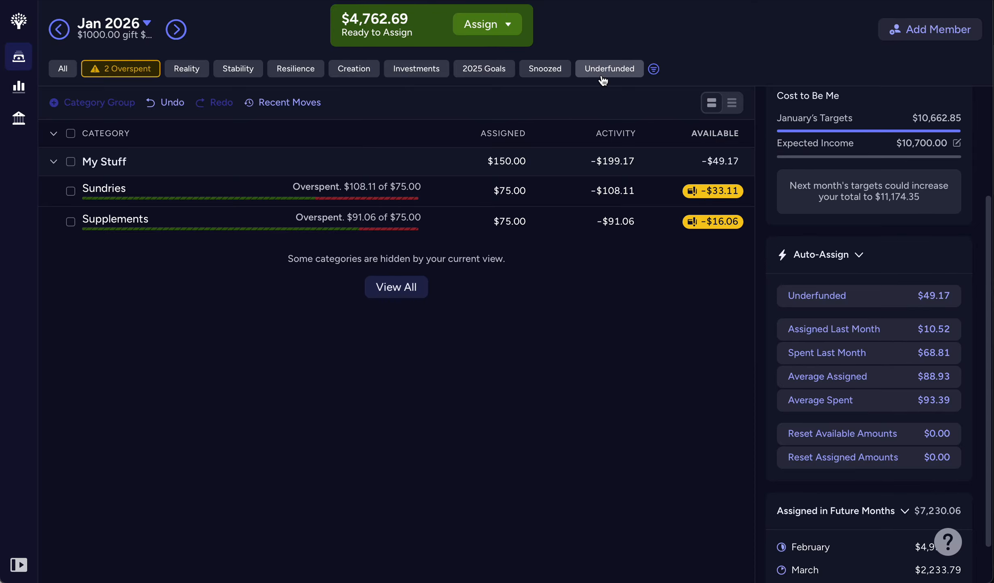
- Switch to the Overfunded view and check the available amounts, including the Christmas category's target status
left_click(654, 69)
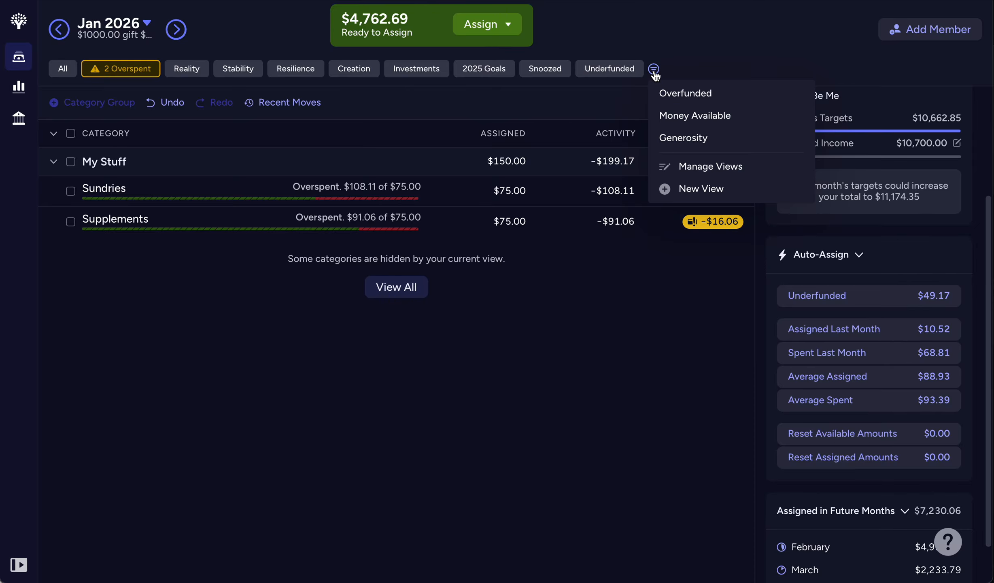
left_click(669, 98)
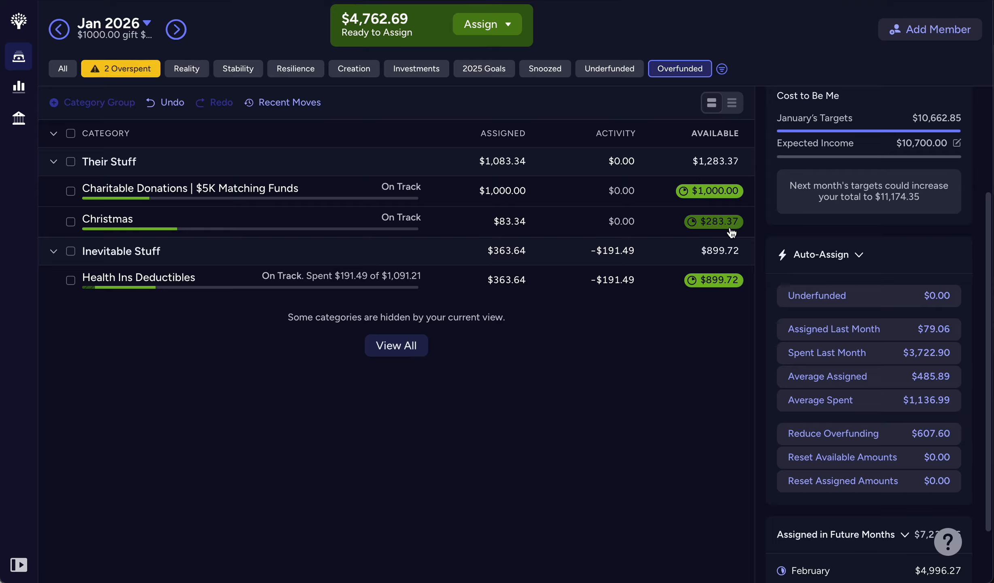
mouse_move(733, 232)
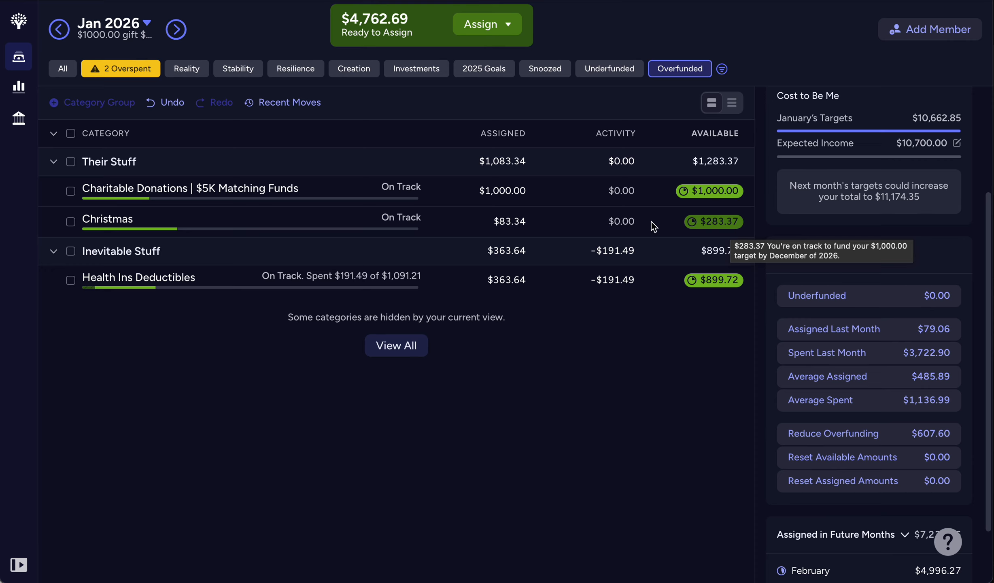
- Cover the overspending on Sundries in My Stuff from the January 2026 Personal Care category
left_click(121, 73)
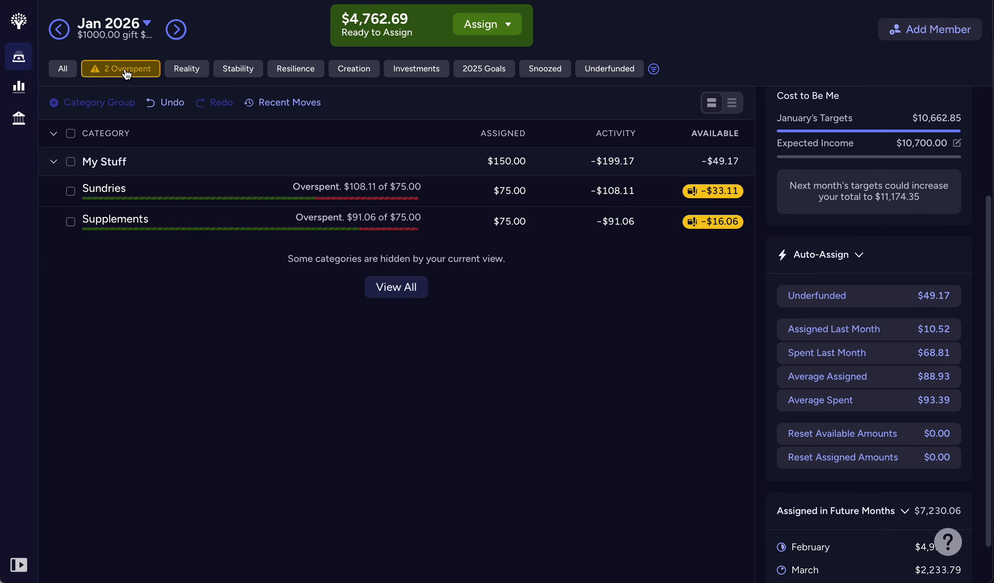
left_click(737, 191)
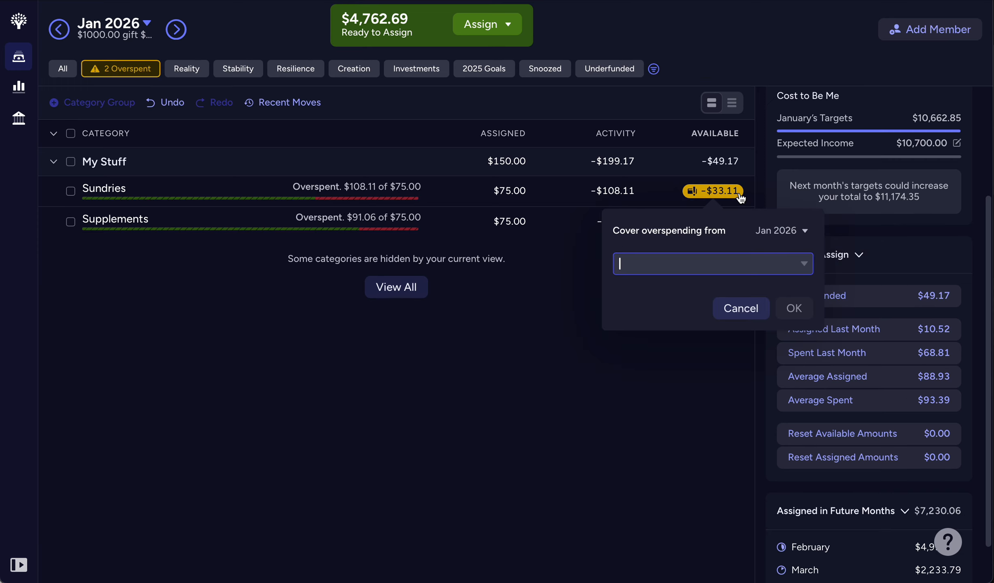
left_click(805, 267)
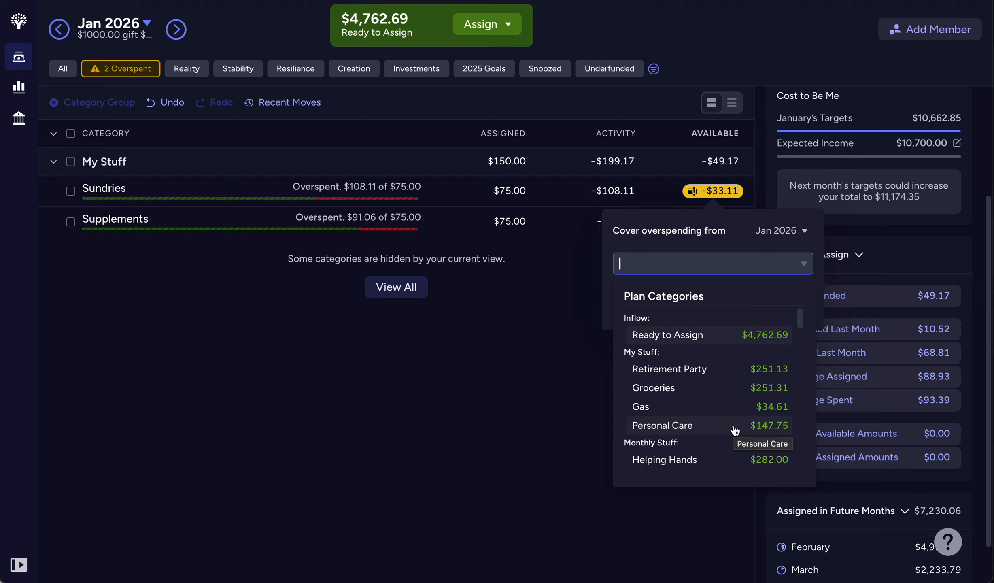
left_click(770, 433)
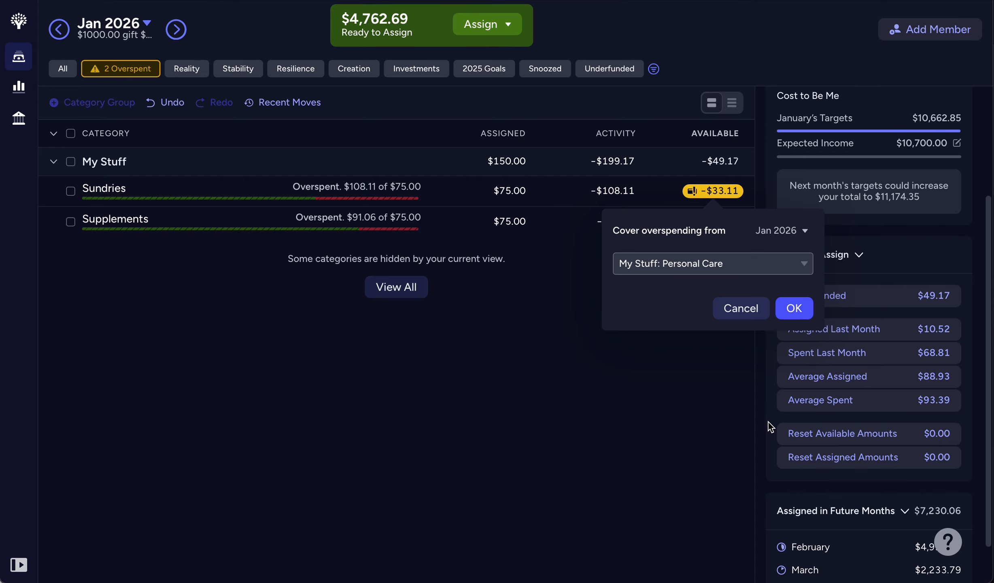
left_click(794, 309)
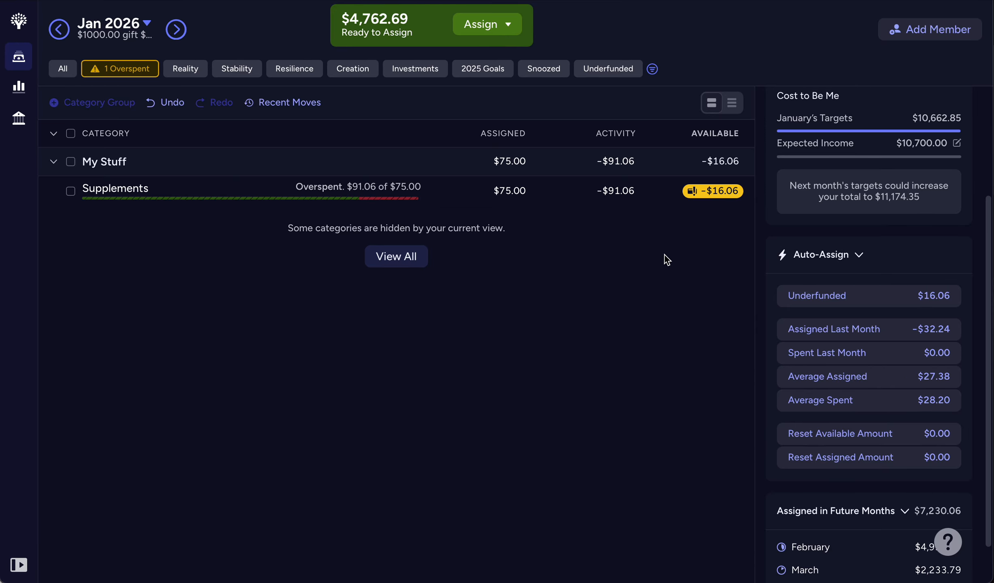
- Cover the overspending on Supplements from the Christmas category in Their Stuff
left_click(719, 192)
left_click(698, 266)
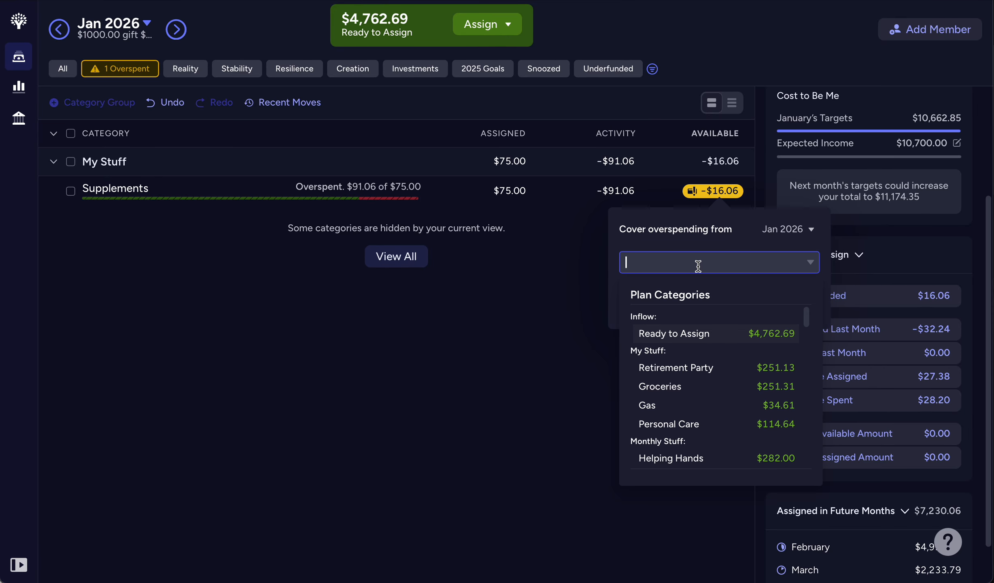
type("chr")
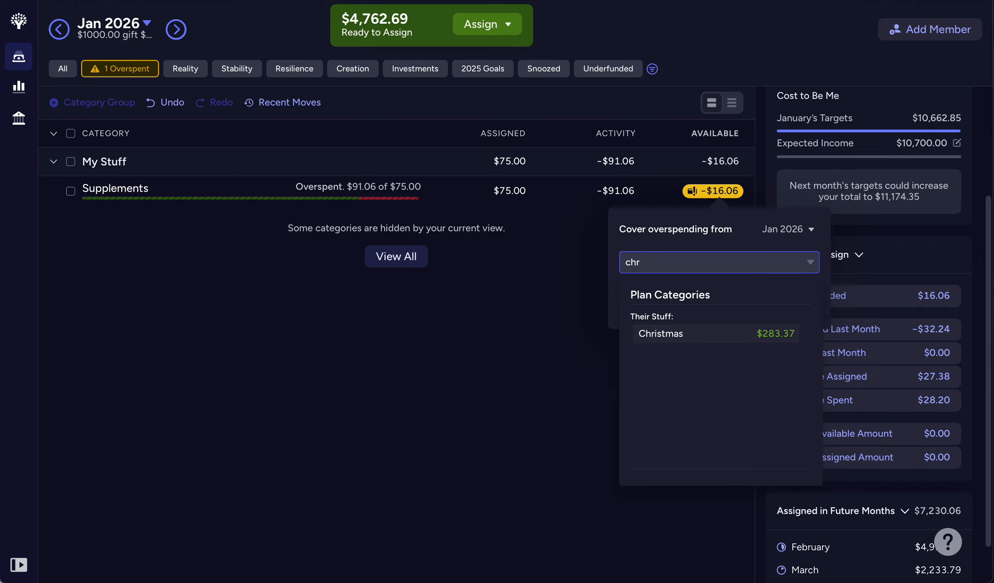
left_click(675, 336)
left_click(794, 307)
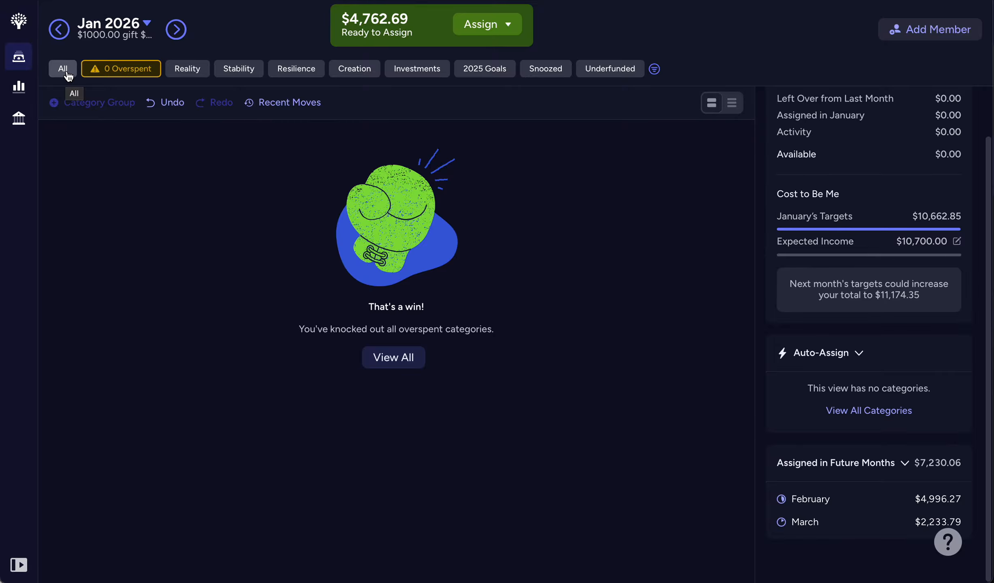
- Show the underfunded categories and assign $33.11 more to Personal Care to meet its target
left_click(602, 78)
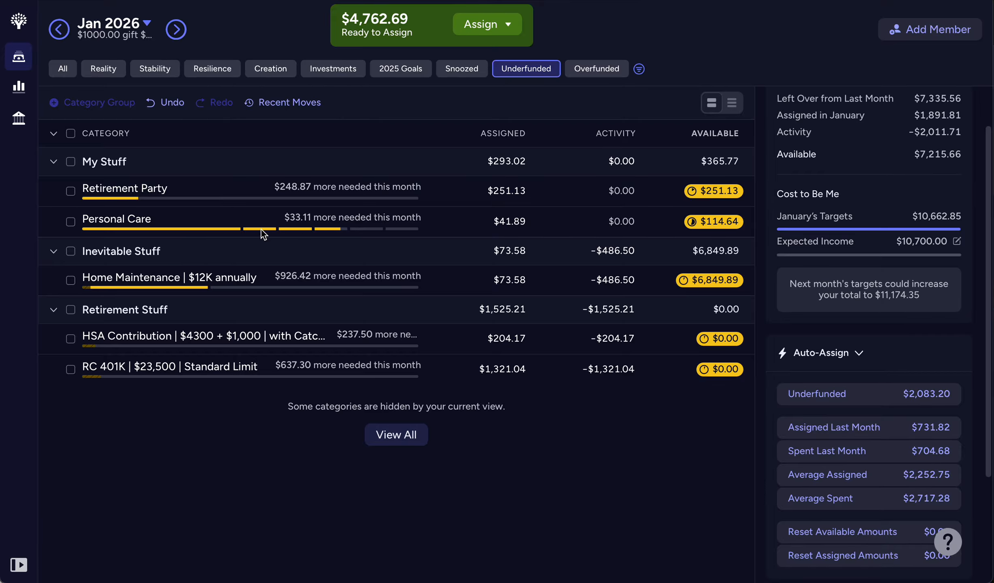
left_click(323, 225)
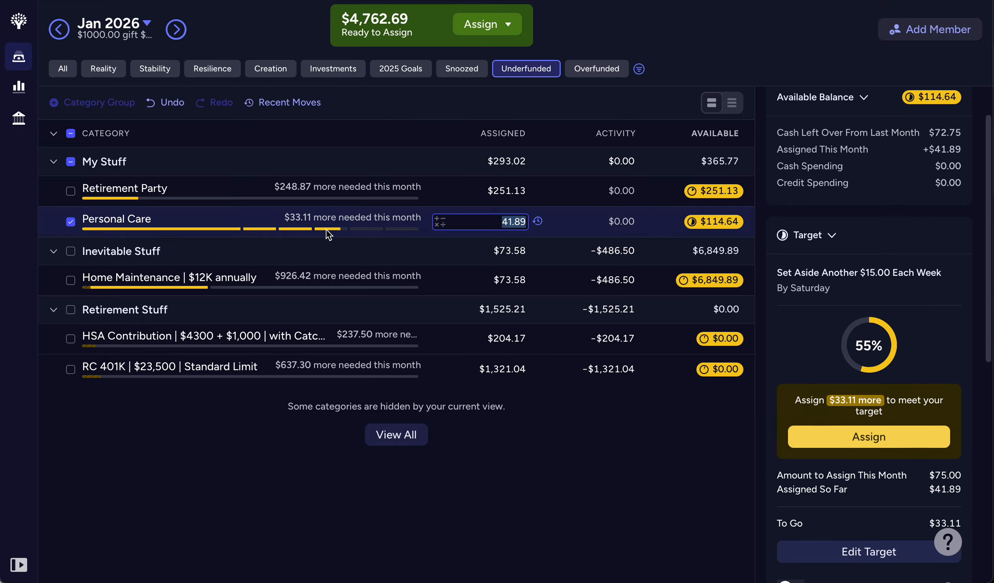
left_click(873, 445)
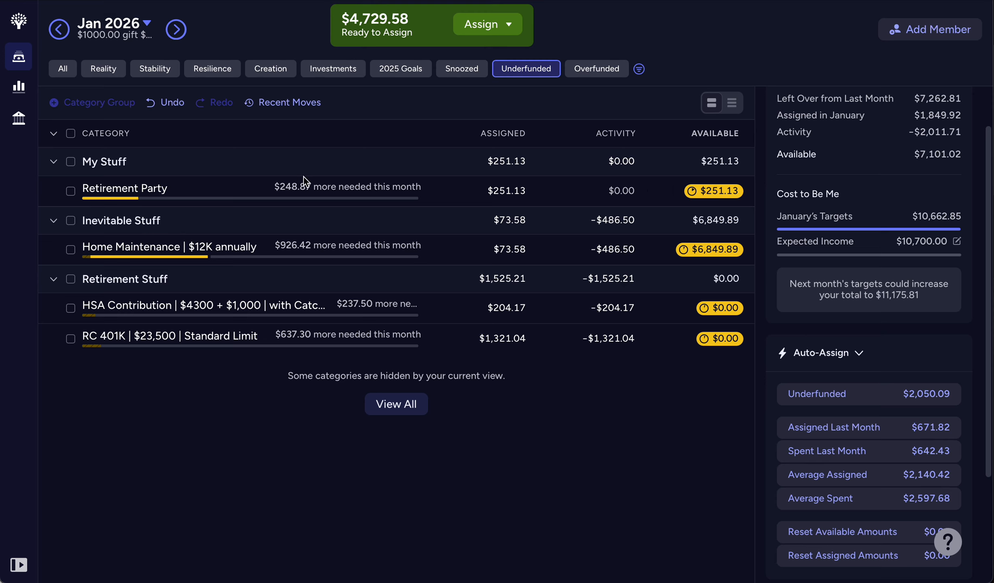
- Assign $248.87 more to the Retirement Party category to keep its target on track
left_click(71, 194)
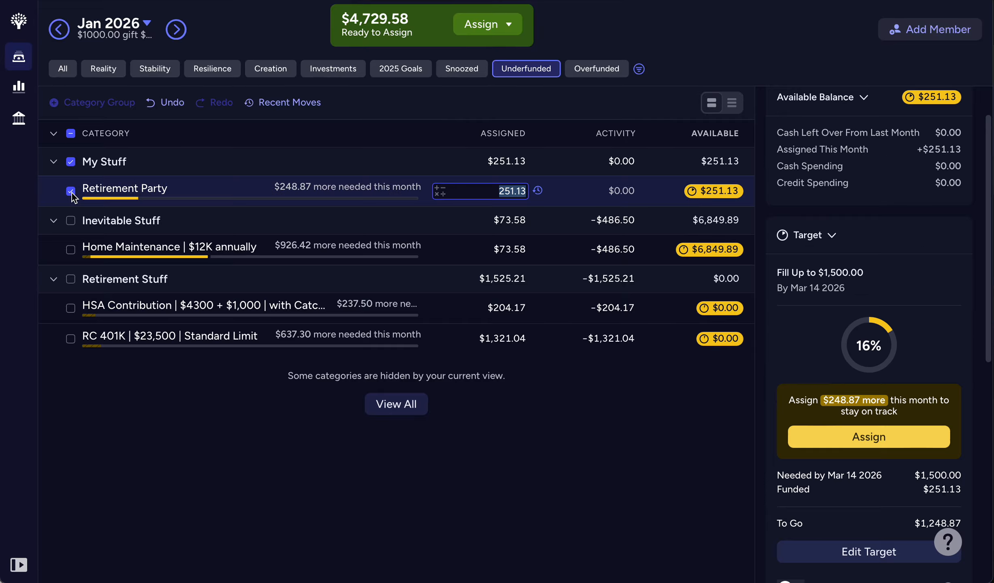
left_click(869, 436)
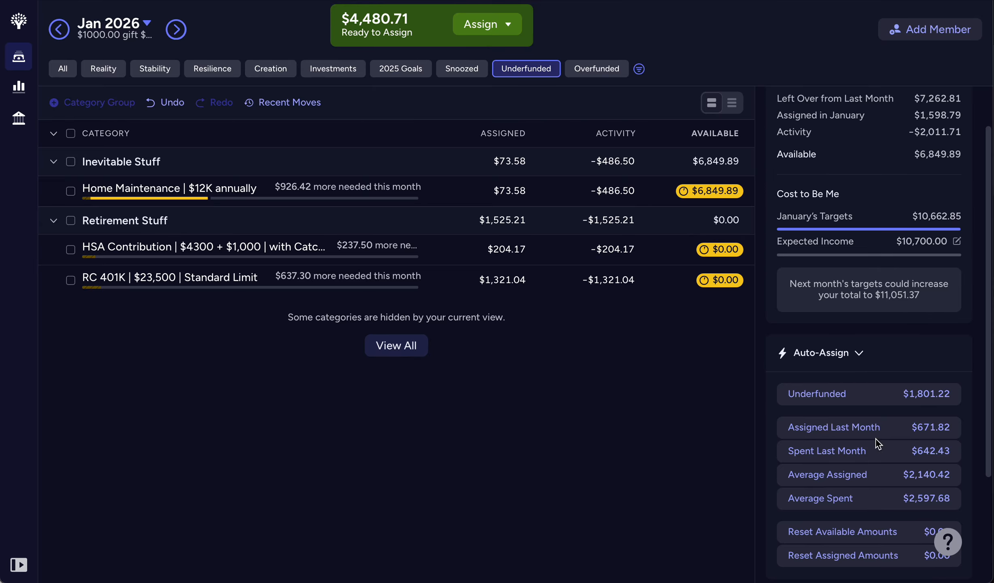
left_click(440, 283)
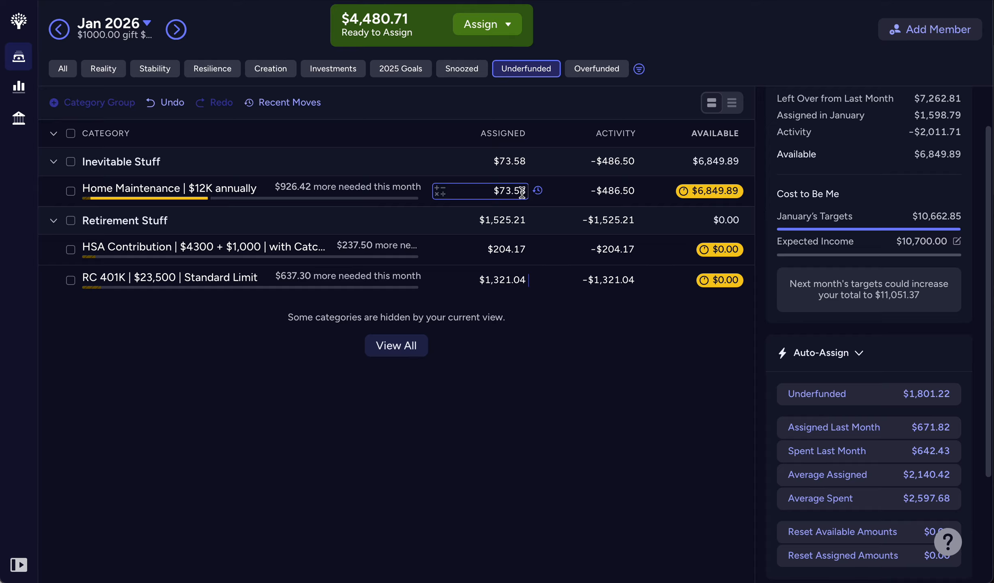
- Switch to the Creation view, collapse all groups and examine the Spendful Stuff categories
left_click(272, 77)
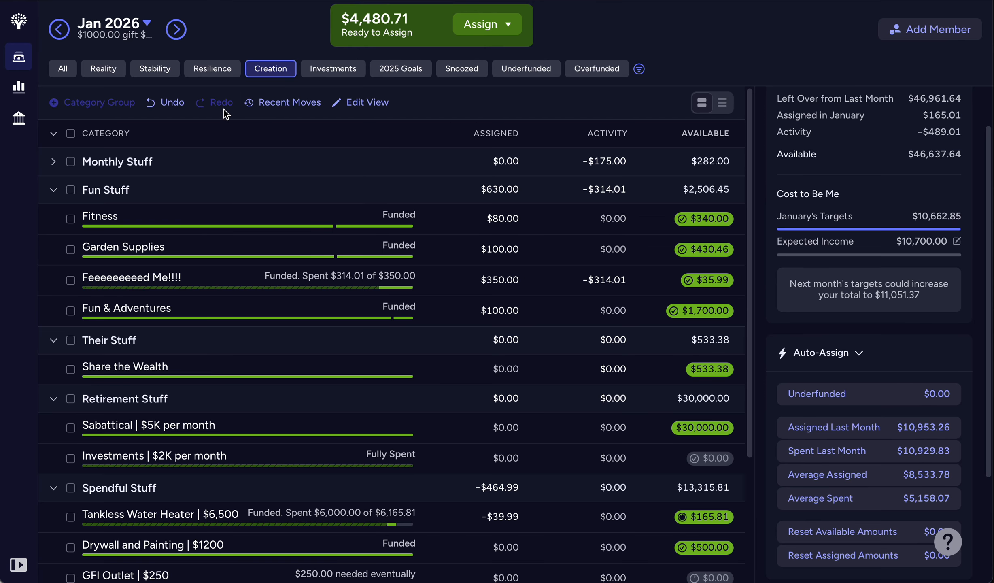
left_click(54, 134)
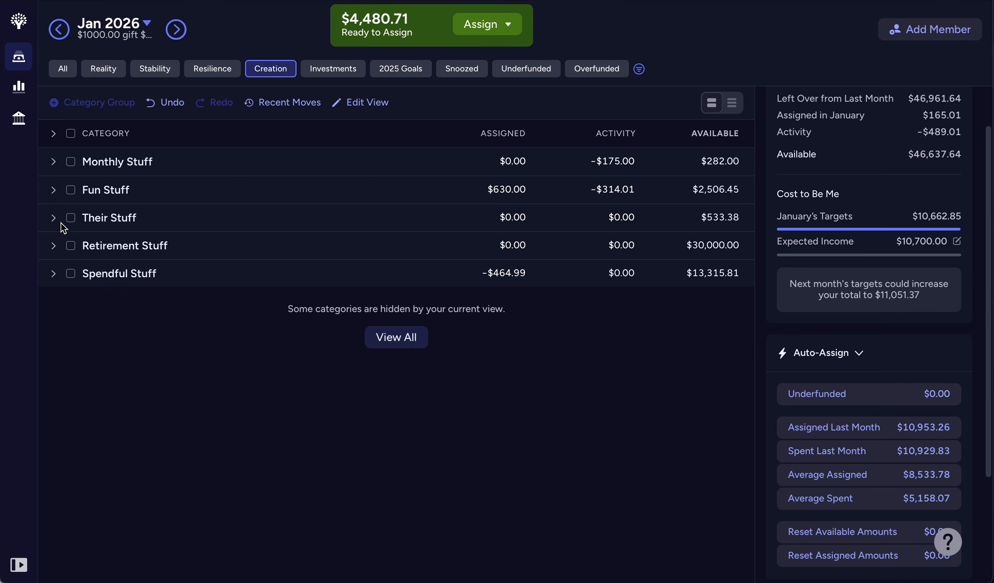
left_click(54, 274)
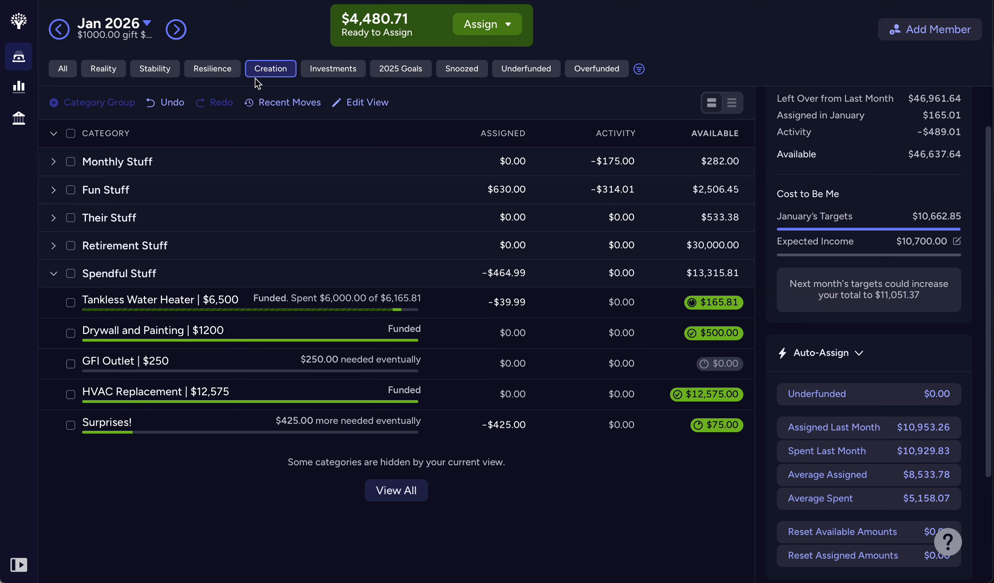
- Snooze this month's target for Home Maintenance in Inevitable Stuff, then collapse all groups and clear the selection
left_click(62, 72)
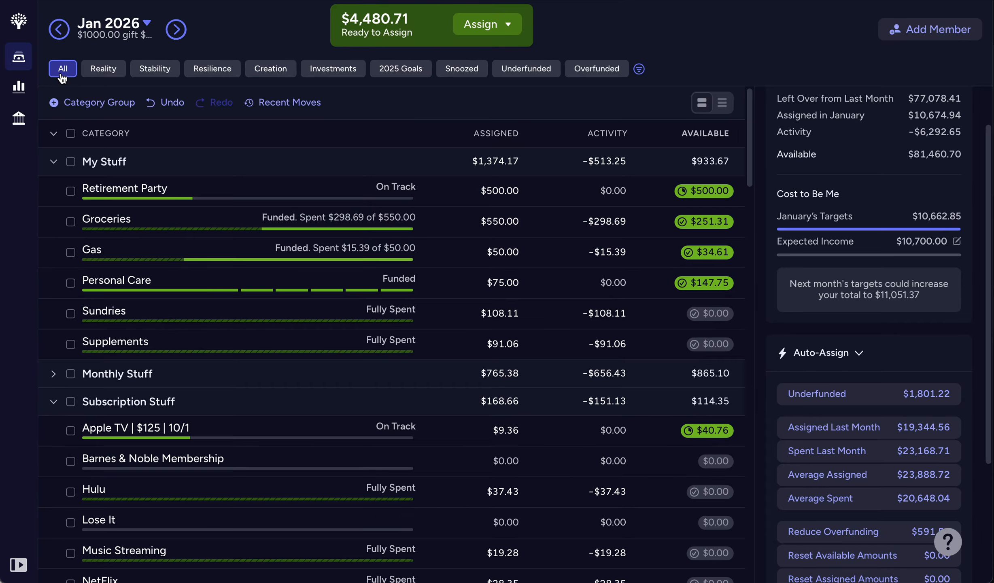
left_click(54, 134)
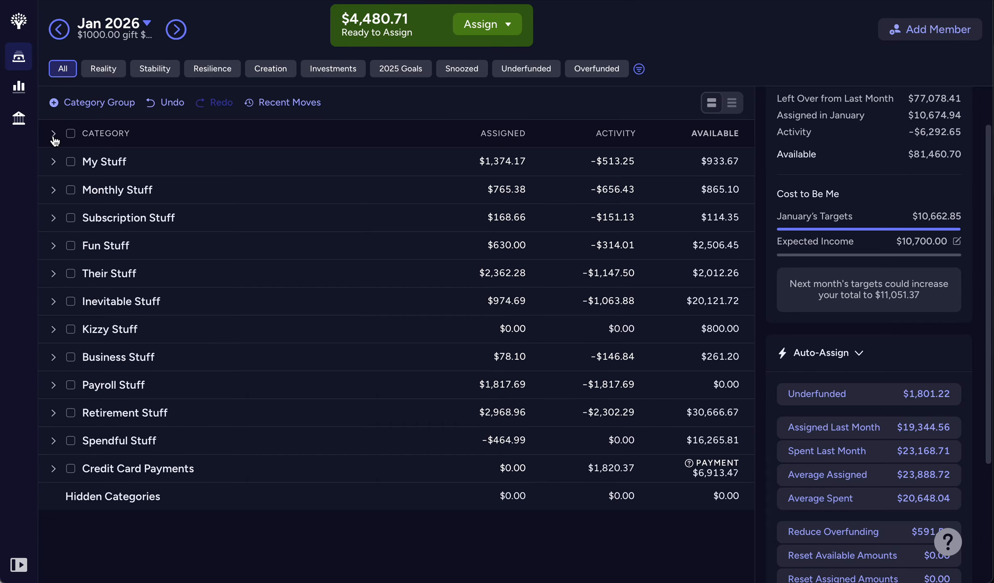
left_click(53, 302)
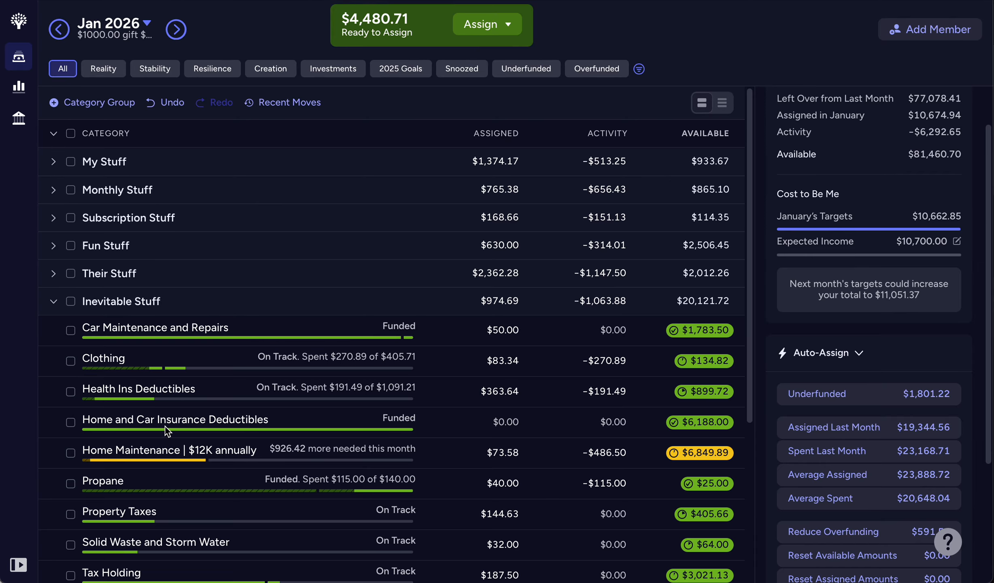
left_click(163, 455)
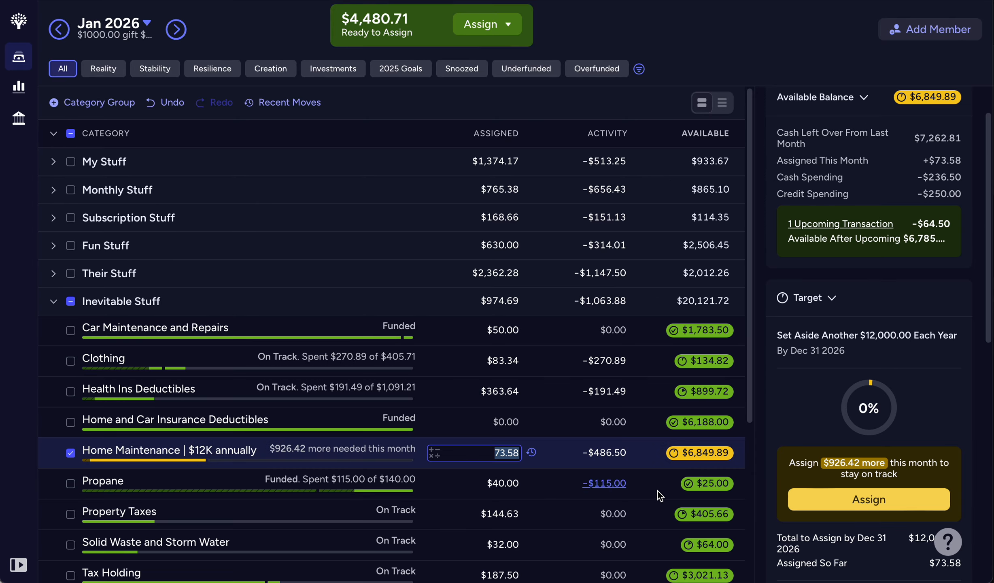
scroll(911, 500, "down", 5)
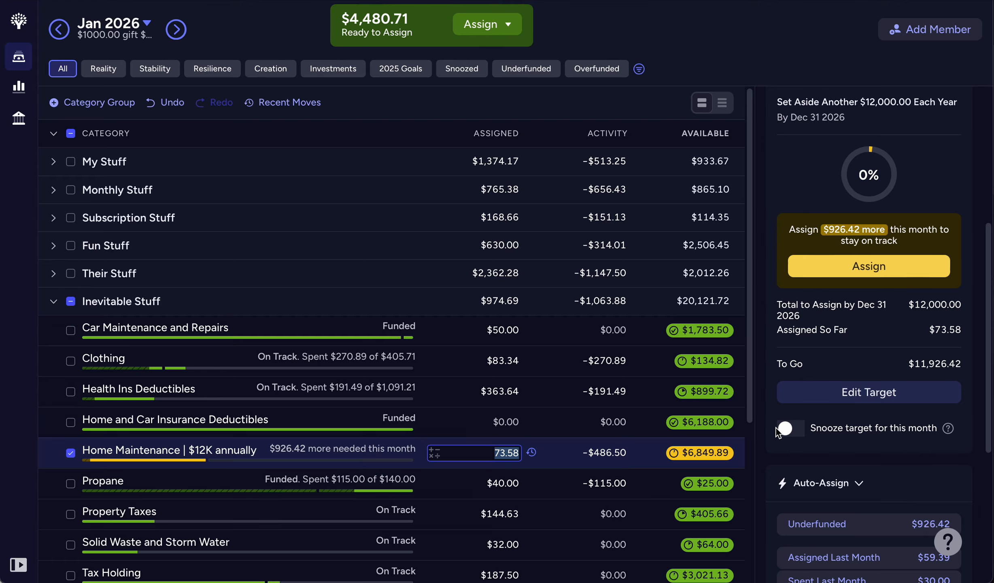
left_click(789, 432)
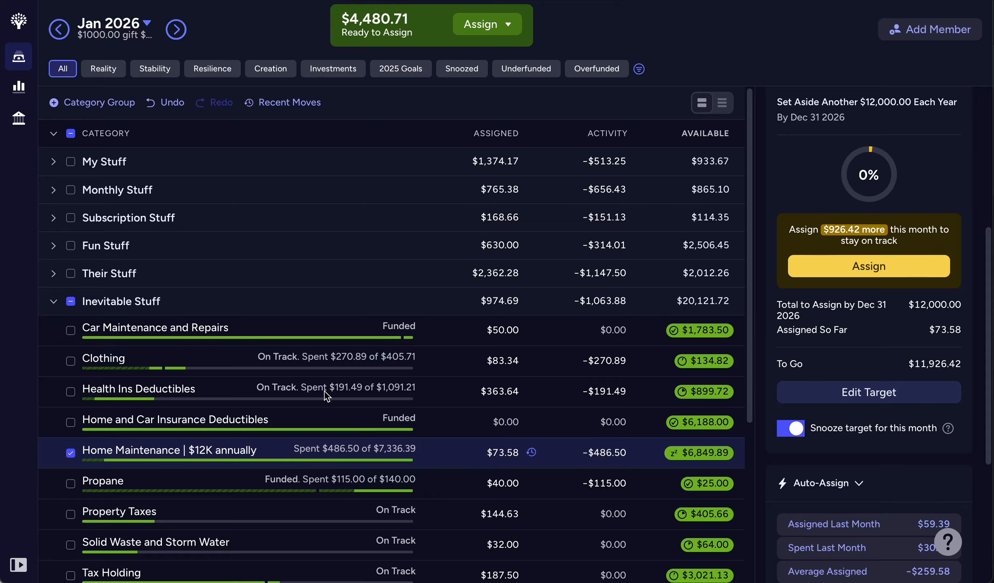
left_click(54, 136)
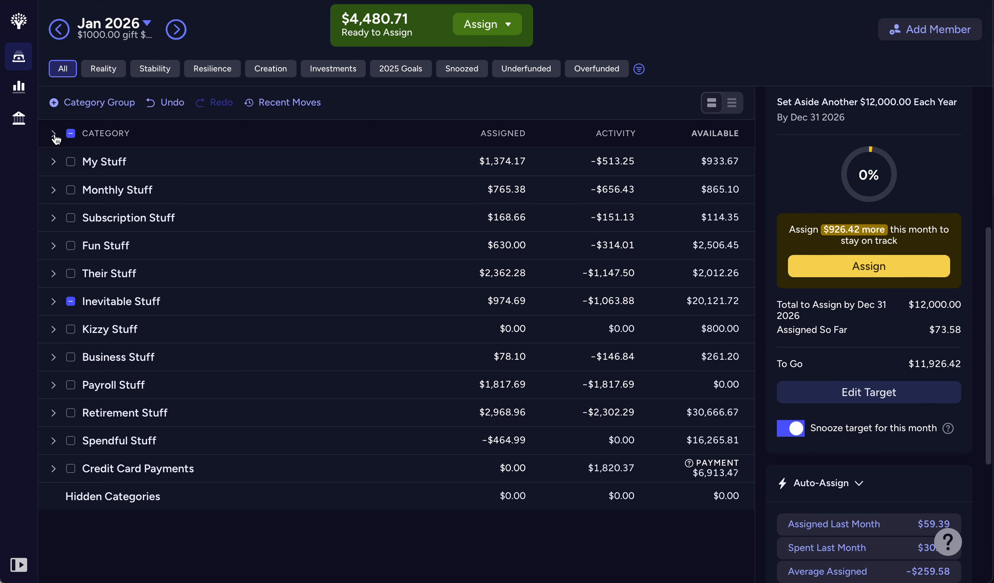
left_click(70, 303)
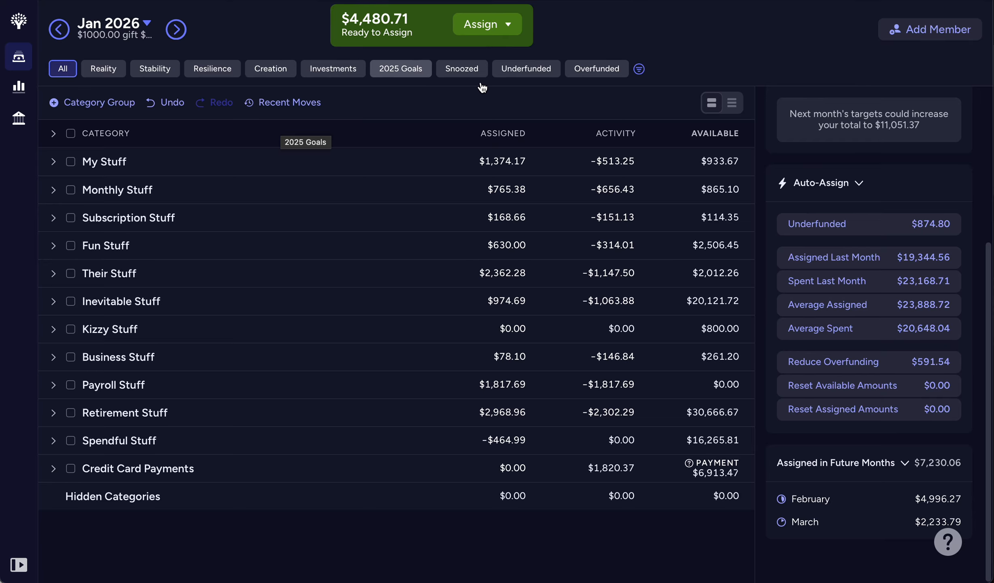
- Show the underfunded categories, expand Retirement Stuff and inspect the HSA Contribution category's target
left_click(509, 76)
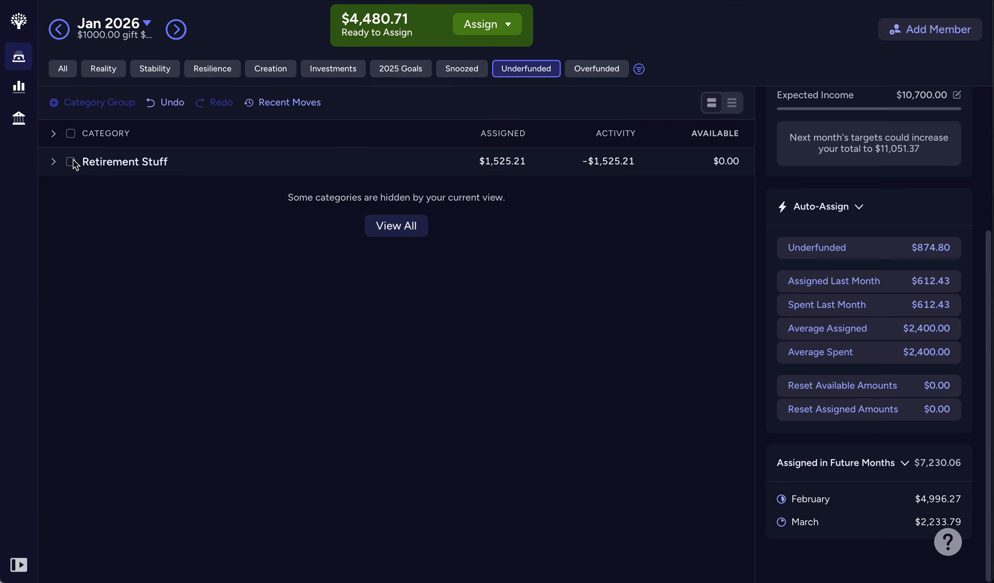
left_click(53, 162)
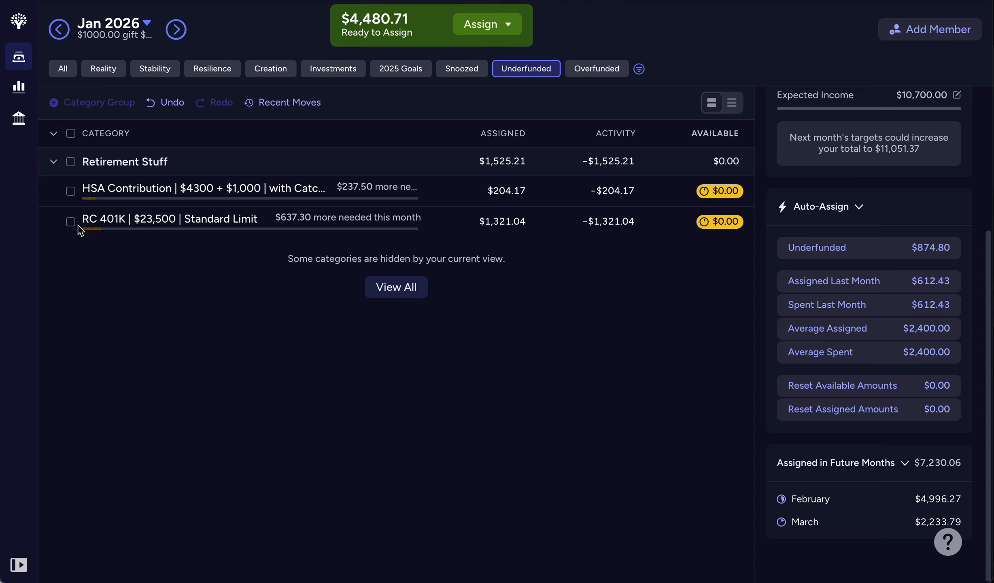
left_click(192, 196)
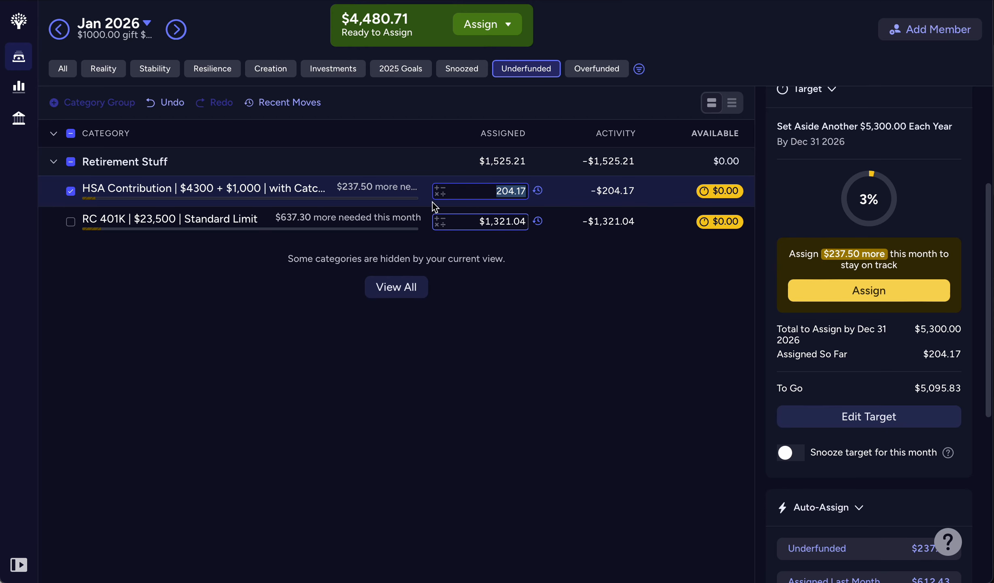
- Move to February 2026 and assign $500 to the Retirement Party category
left_click(181, 33)
left_click(181, 32)
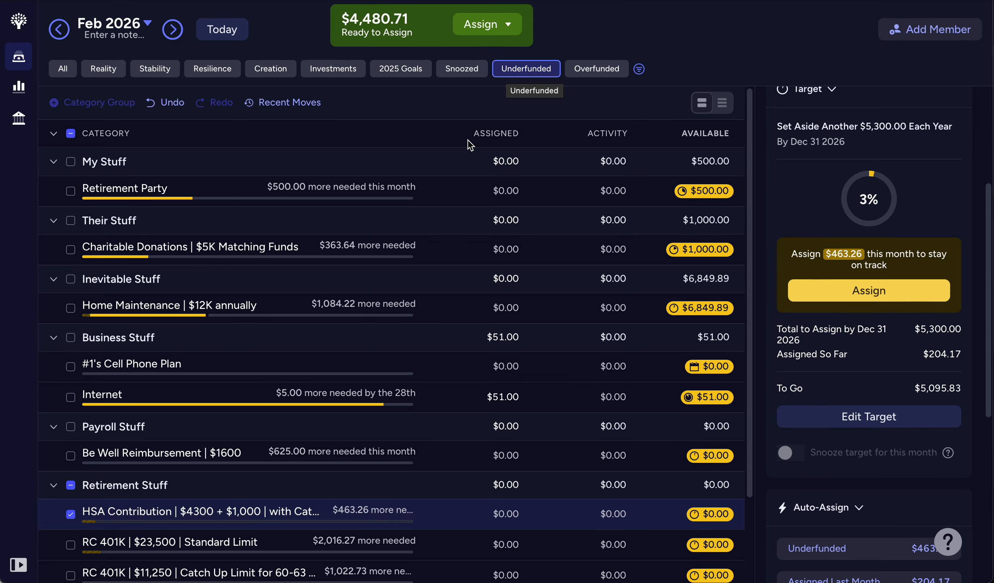
left_click(475, 195)
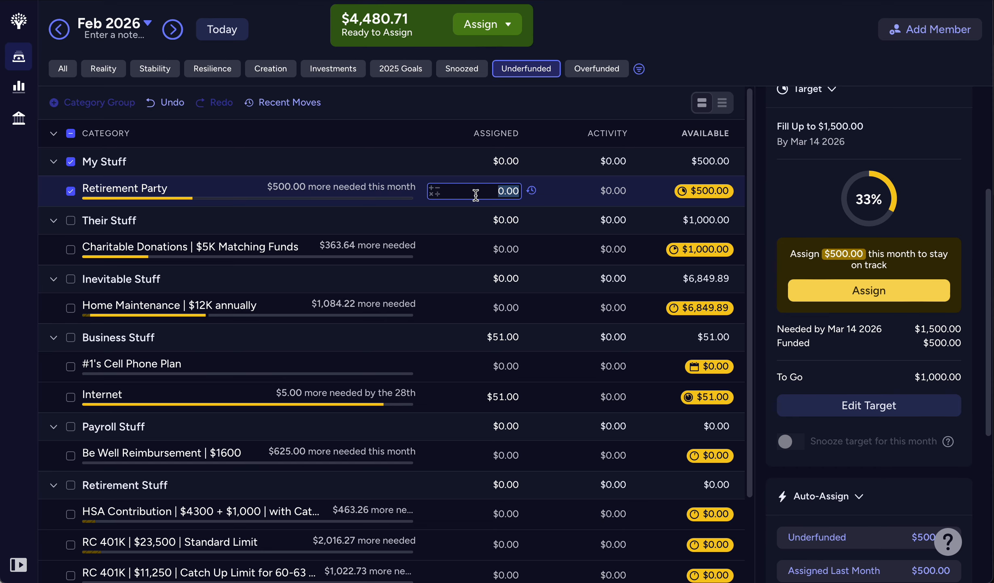
type("500")
key("Return")
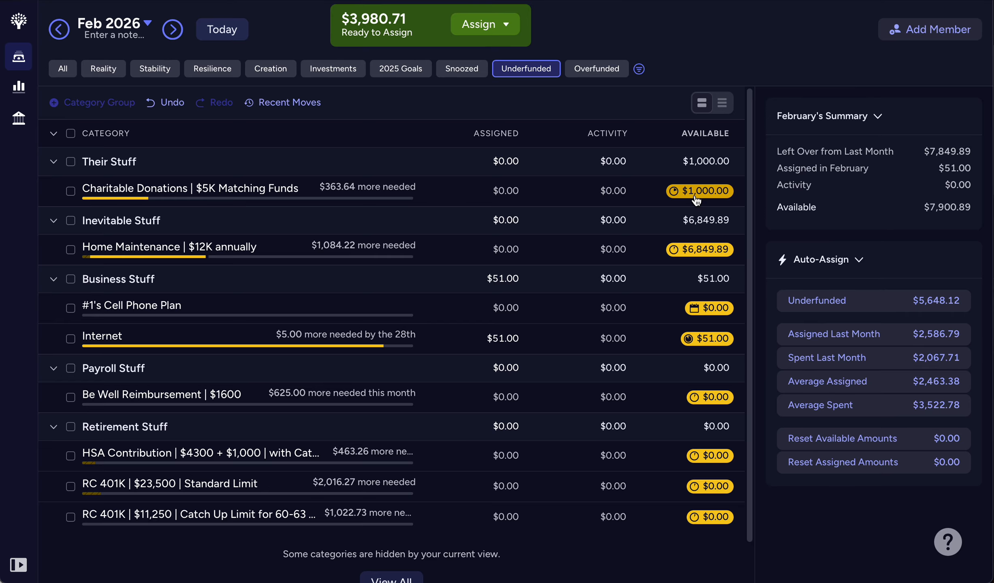
- Collapse the Their Stuff and Inevitable Stuff groups and assign the $5.00 still needed to the Internet category
mouse_move(697, 200)
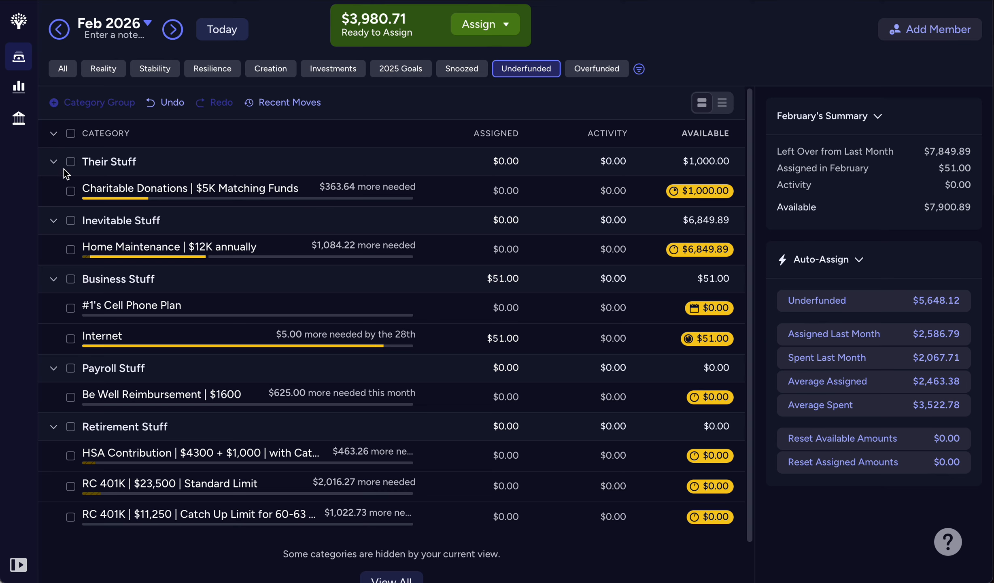
left_click(54, 163)
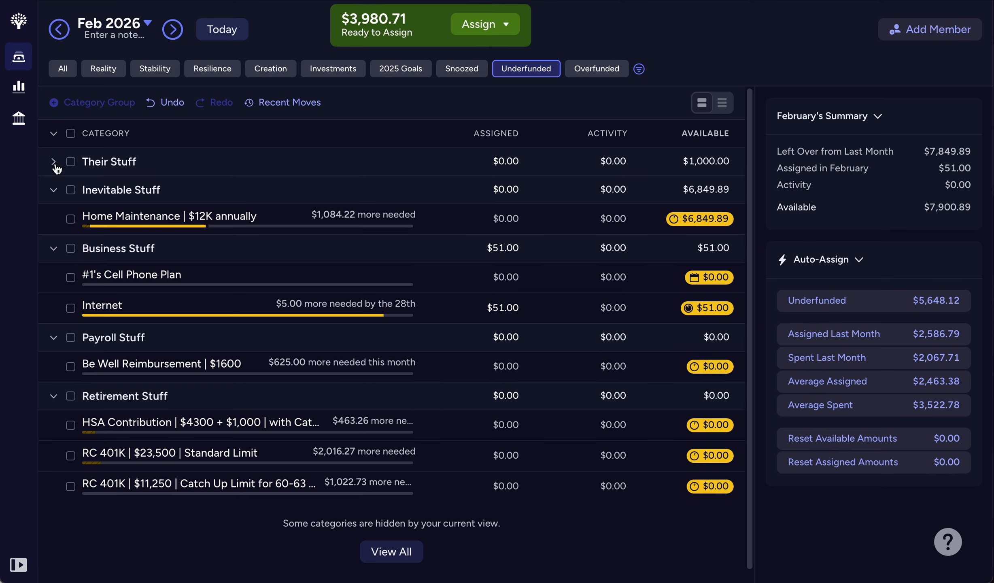
left_click(53, 191)
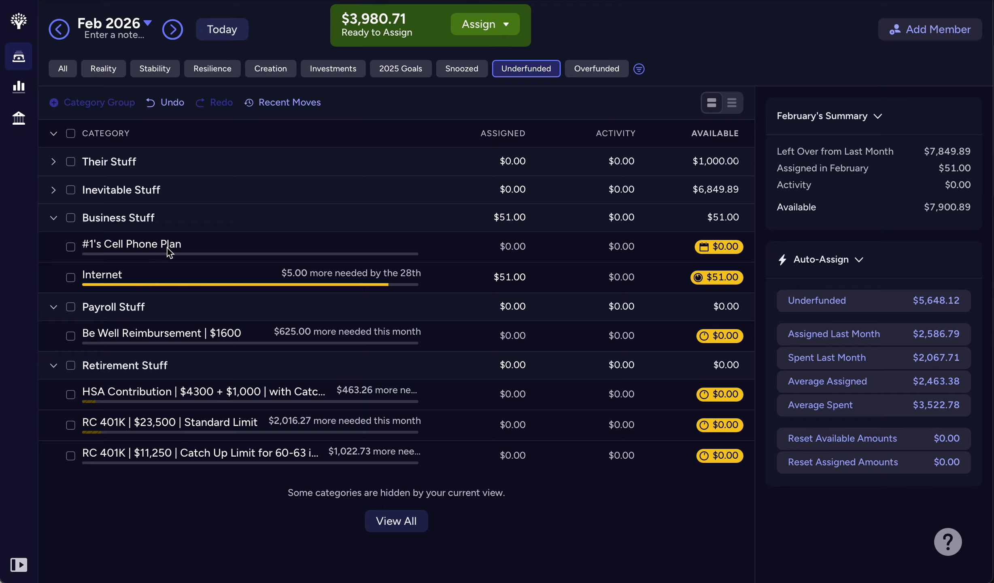
left_click(134, 282)
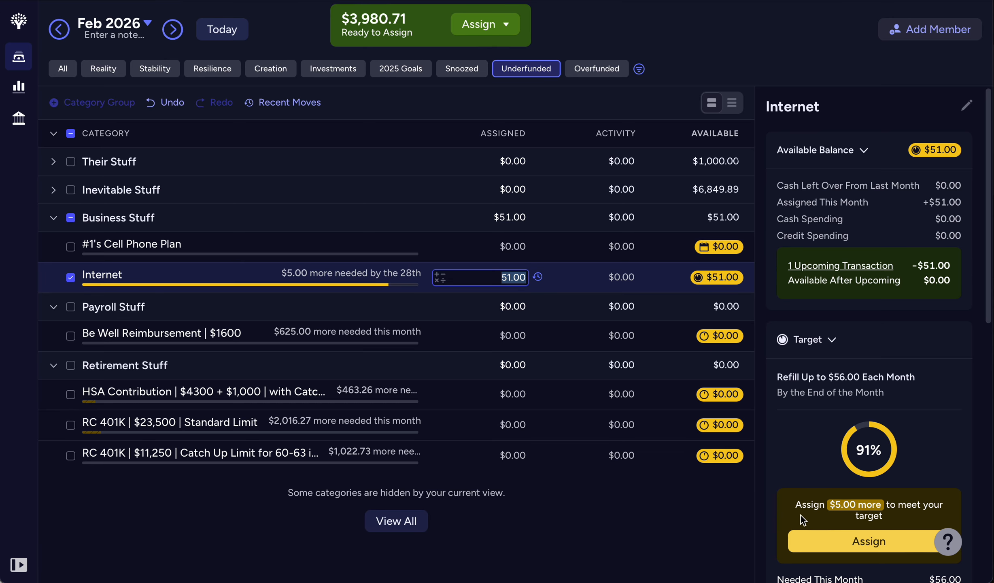
left_click(854, 543)
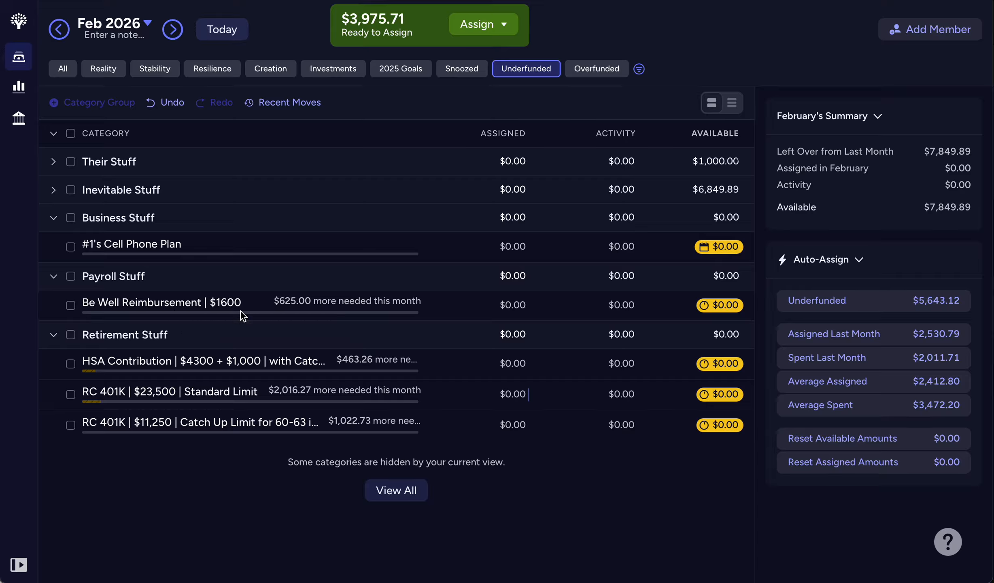
- Collapse the Payroll Stuff, Retirement Stuff and Business Stuff groups in February's underfunded view
left_click(53, 278)
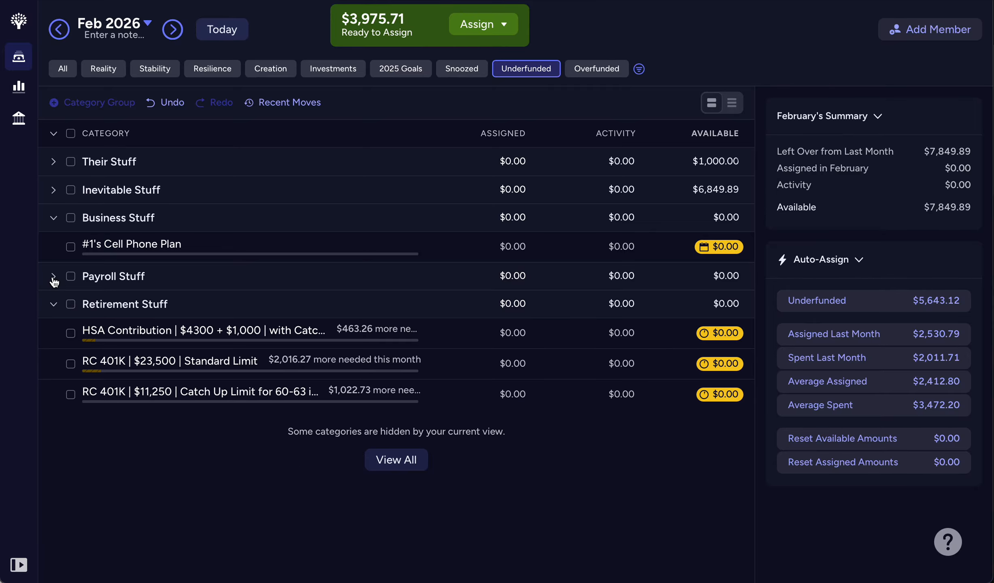
left_click(53, 308)
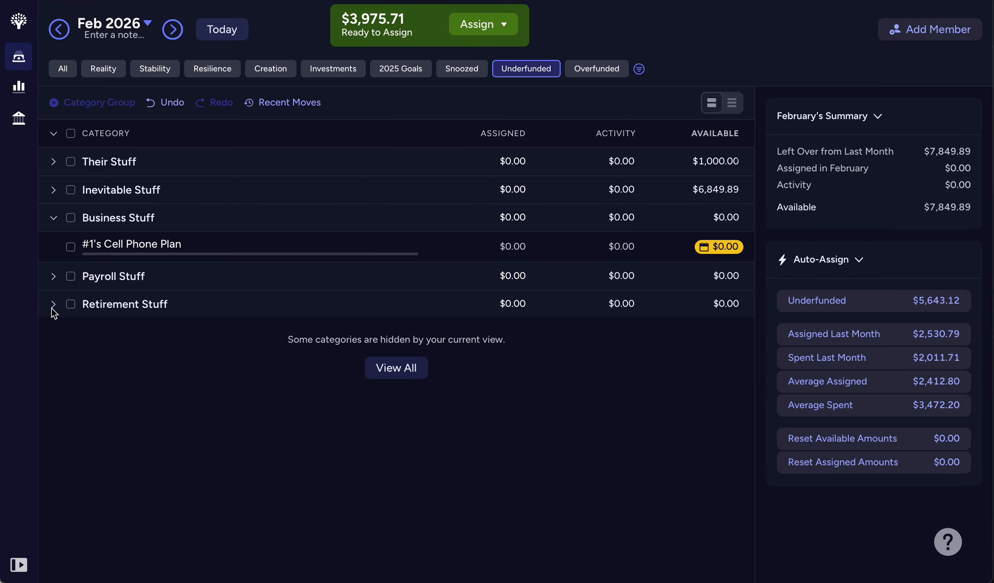
left_click(54, 218)
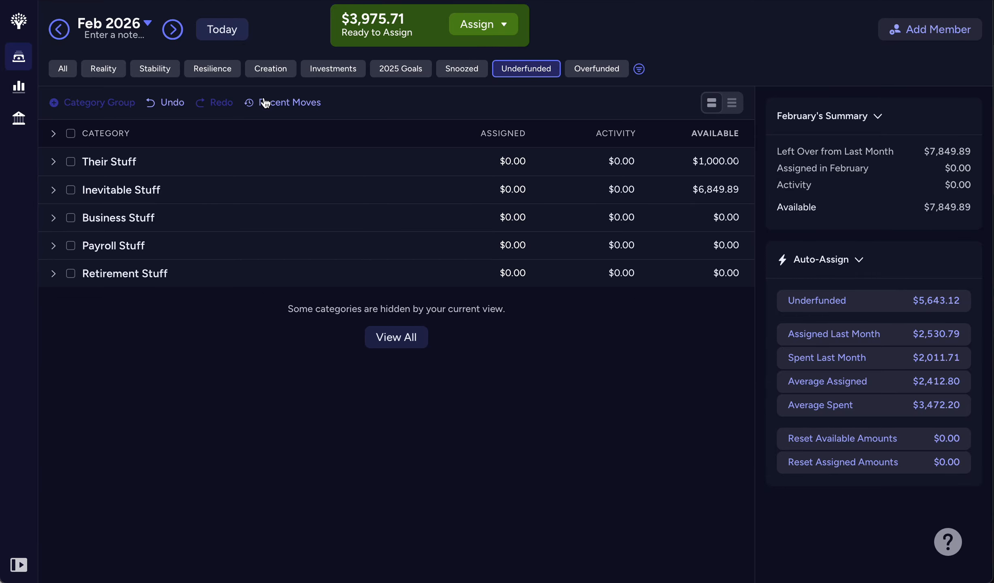
- Move to March 2026, show all categories and assign $500.00 to Retirement Party in My Stuff, then clear the selection
left_click(176, 36)
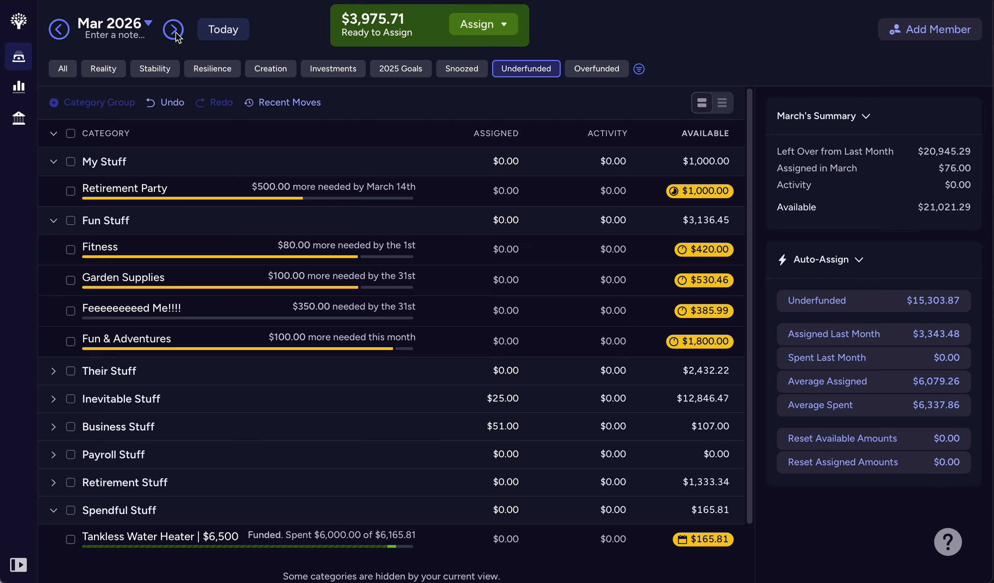
left_click(69, 73)
left_click(54, 134)
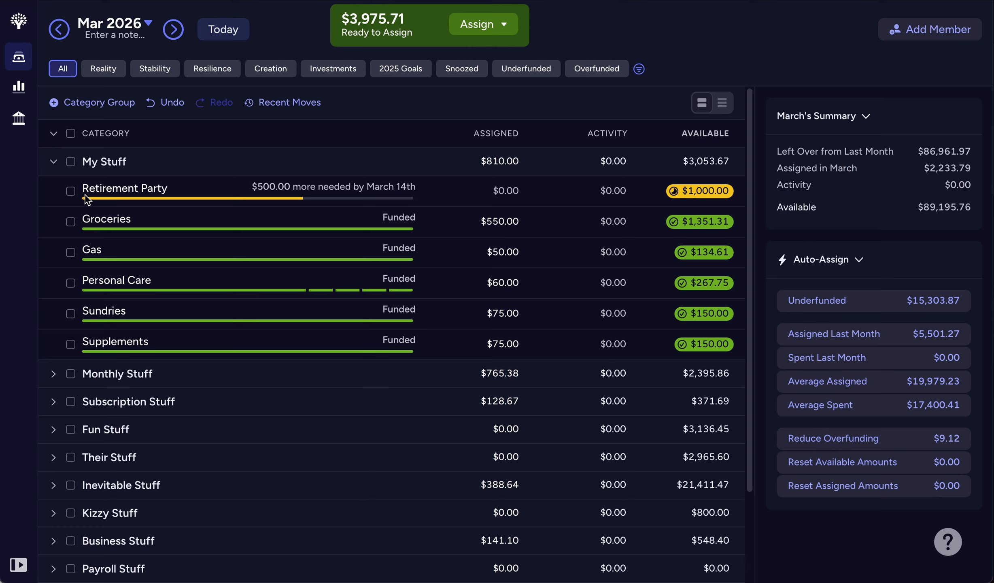
left_click(116, 191)
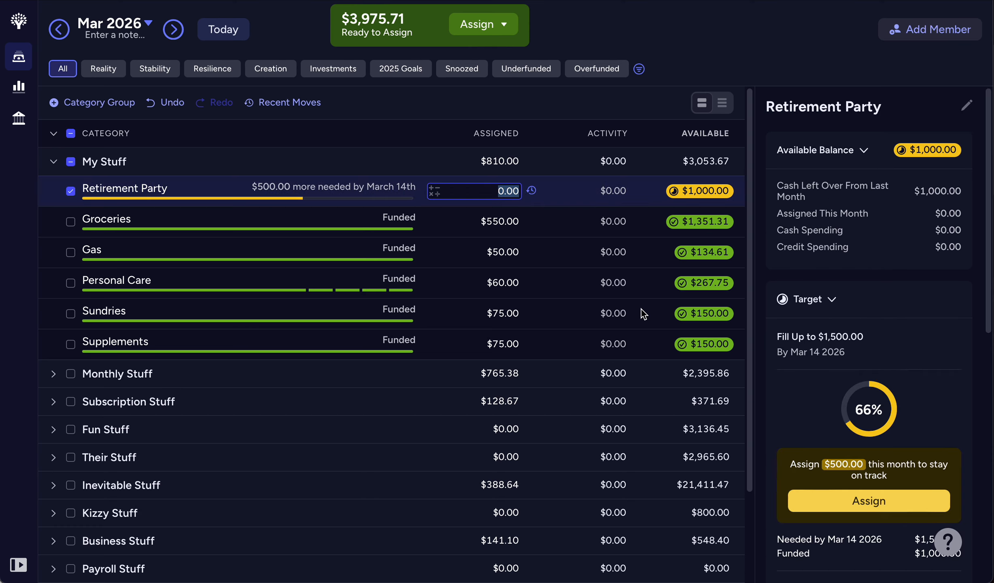
left_click(834, 500)
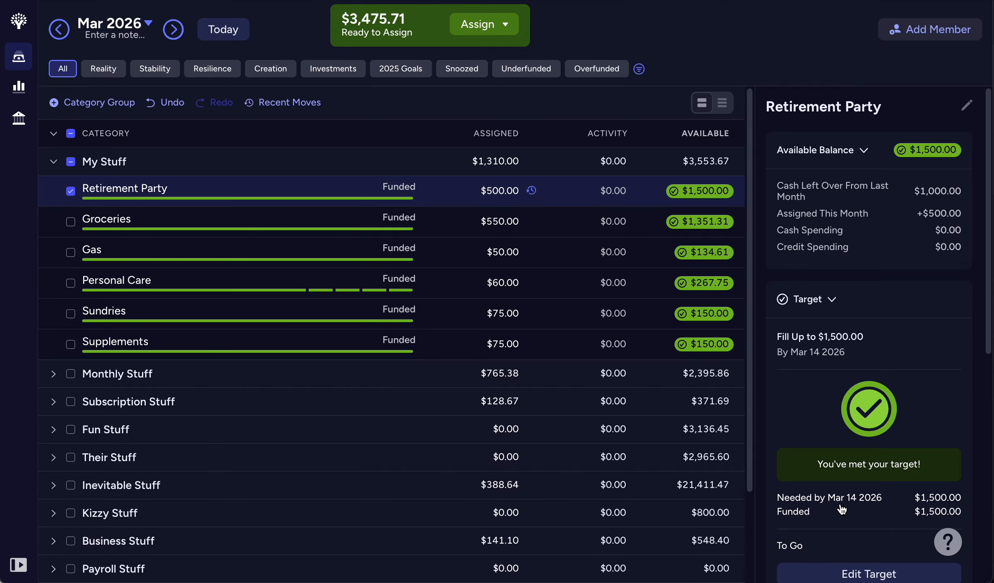
left_click(72, 192)
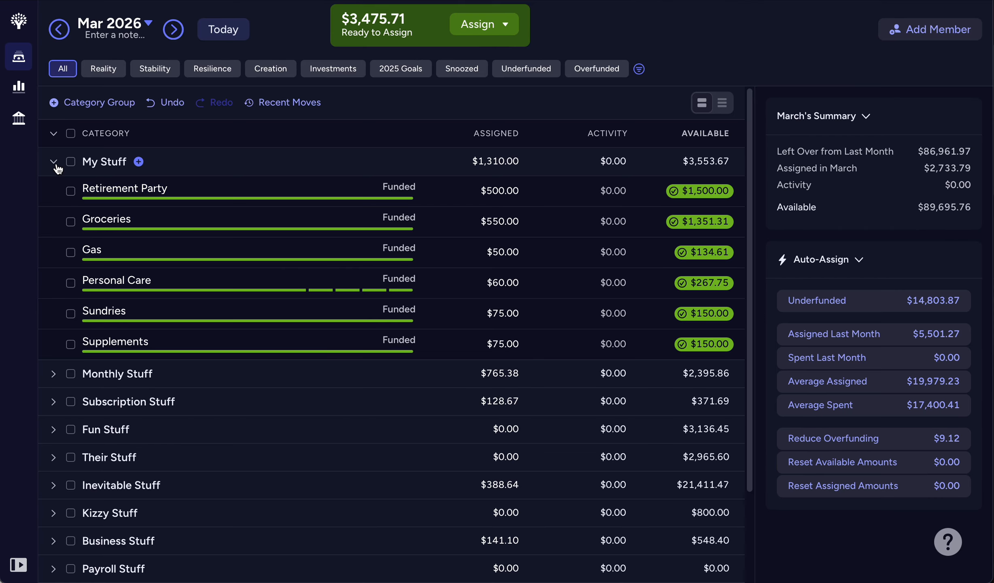
- Collapse My Stuff, examine the Monthly Stuff and Subscription Stuff categories in turn, and leave both groups collapsed
left_click(55, 163)
left_click(55, 192)
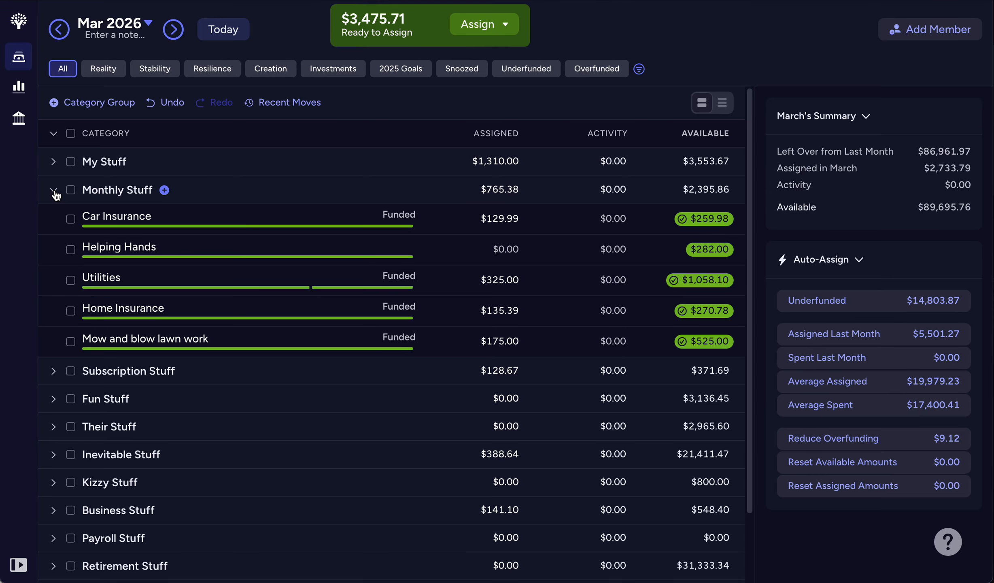
left_click(53, 190)
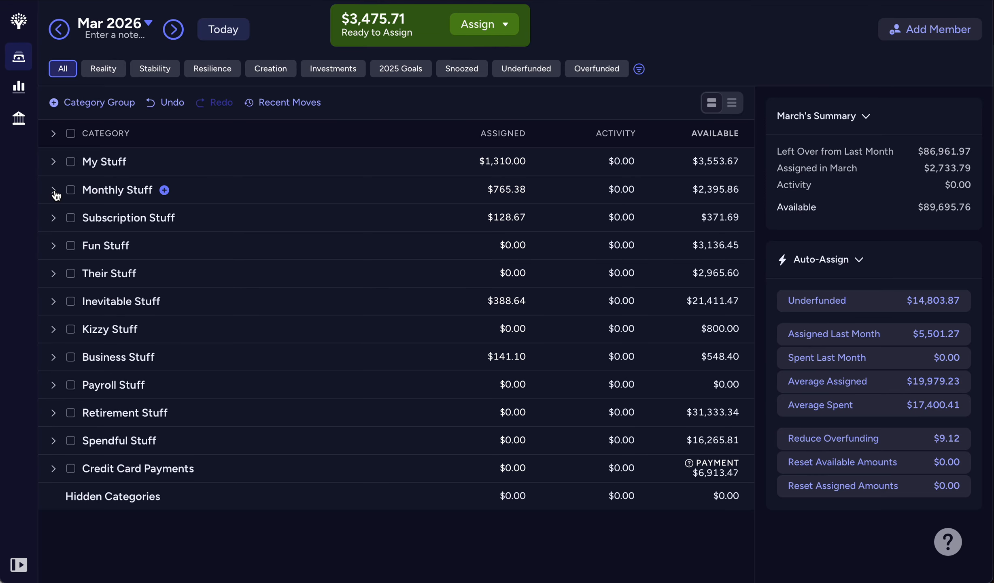
left_click(53, 218)
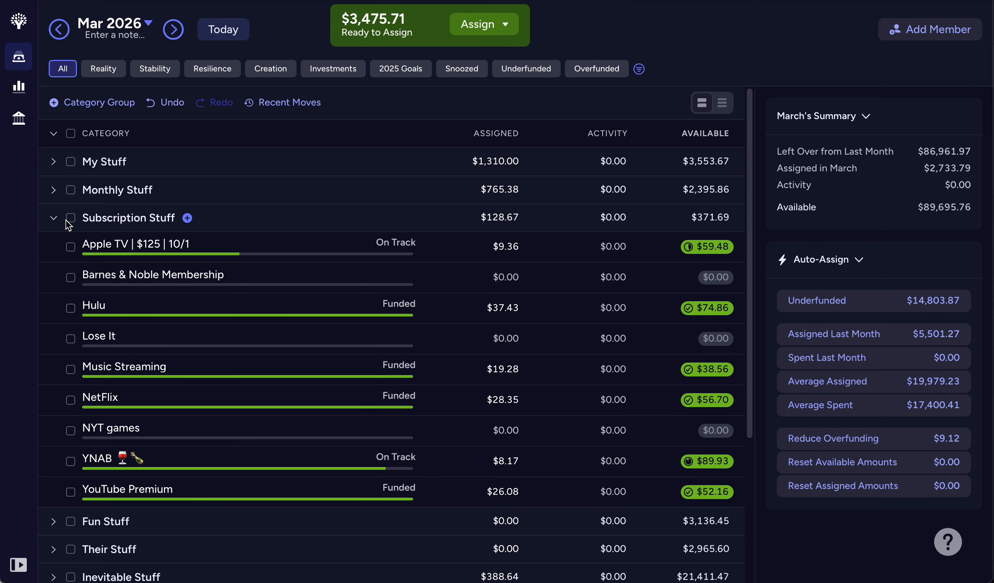
left_click(70, 218)
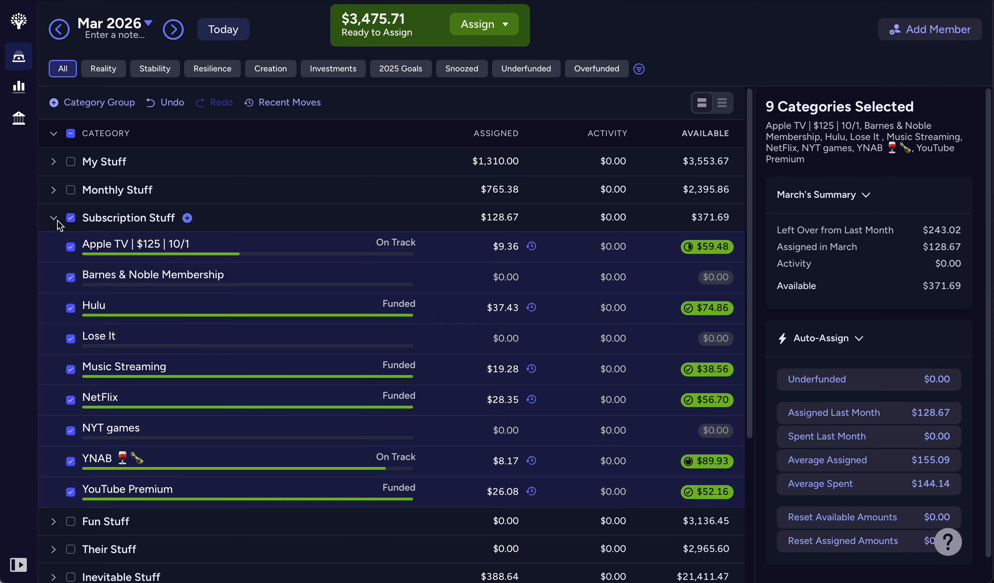
left_click(53, 218)
left_click(70, 218)
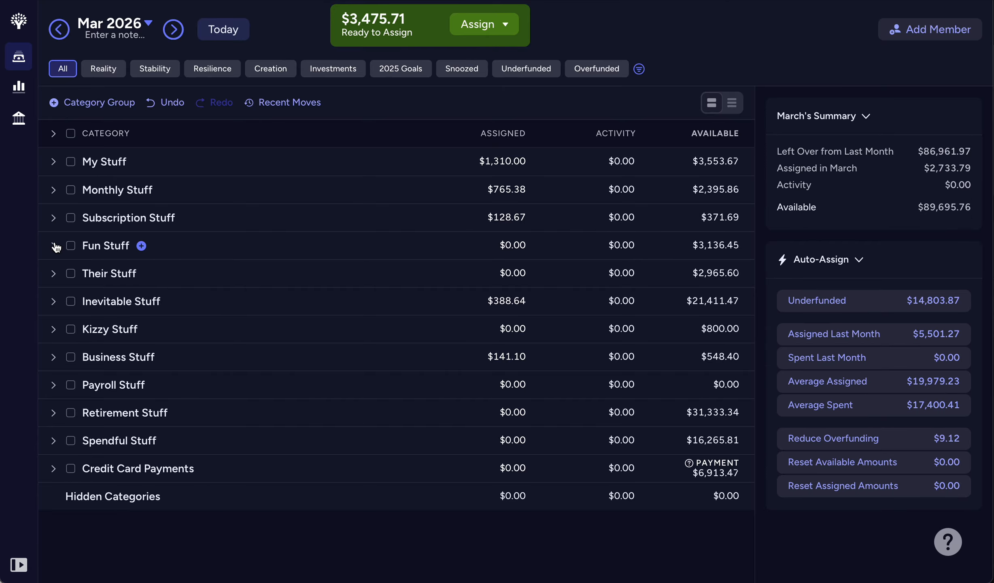
- Select all Fun Stuff categories and auto-assign the $630.00 underfunded amount to them for March
left_click(70, 245)
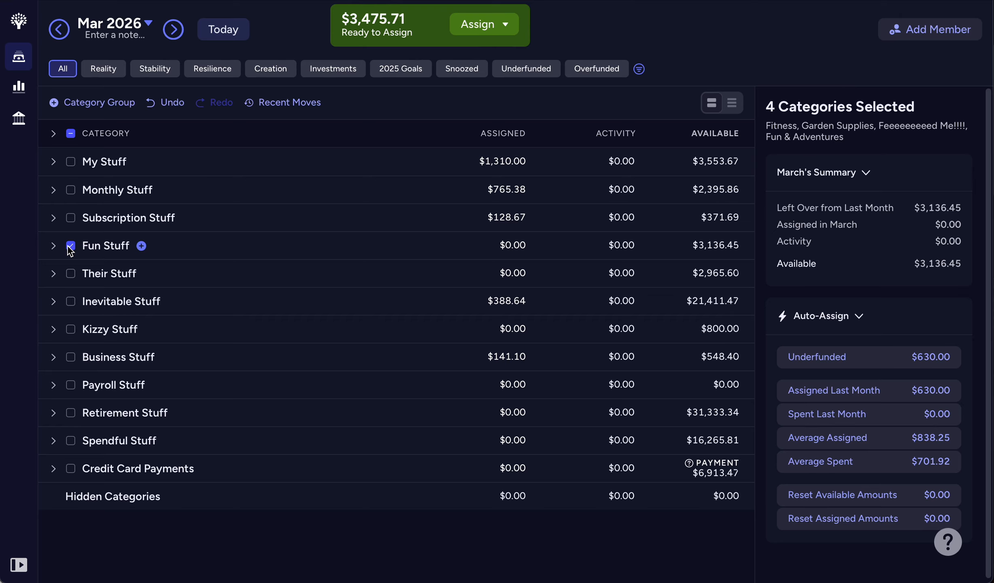
left_click(53, 246)
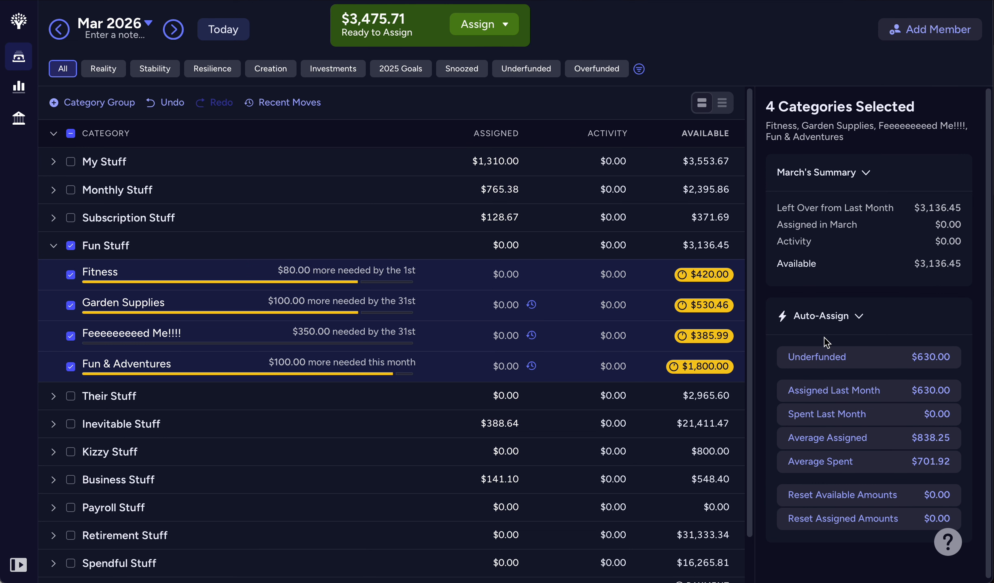
left_click(819, 364)
- Change the Fitness target to $500.00 monthly by the 31st with the option to refill up to $500.00, and save it
left_click(177, 274)
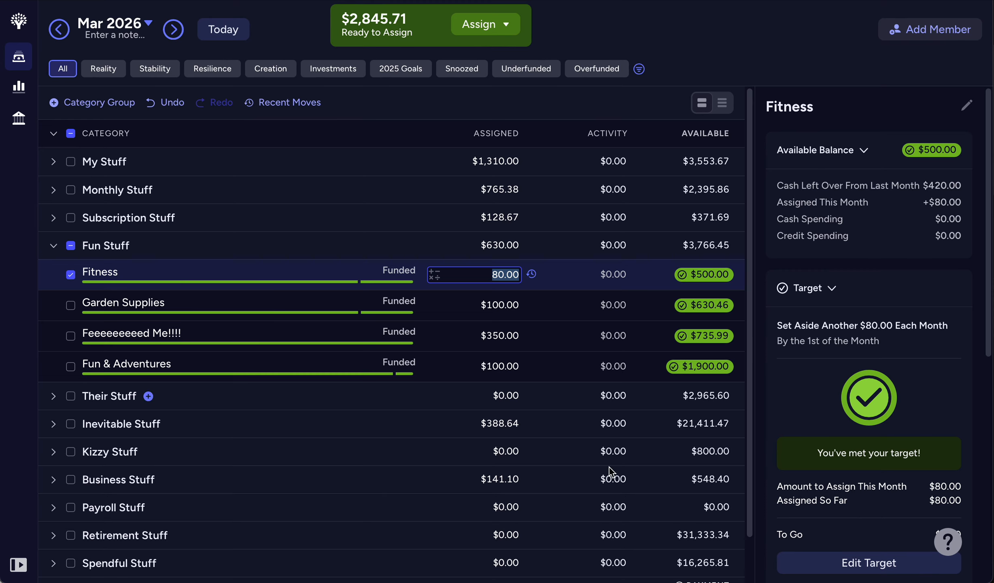
left_click(876, 571)
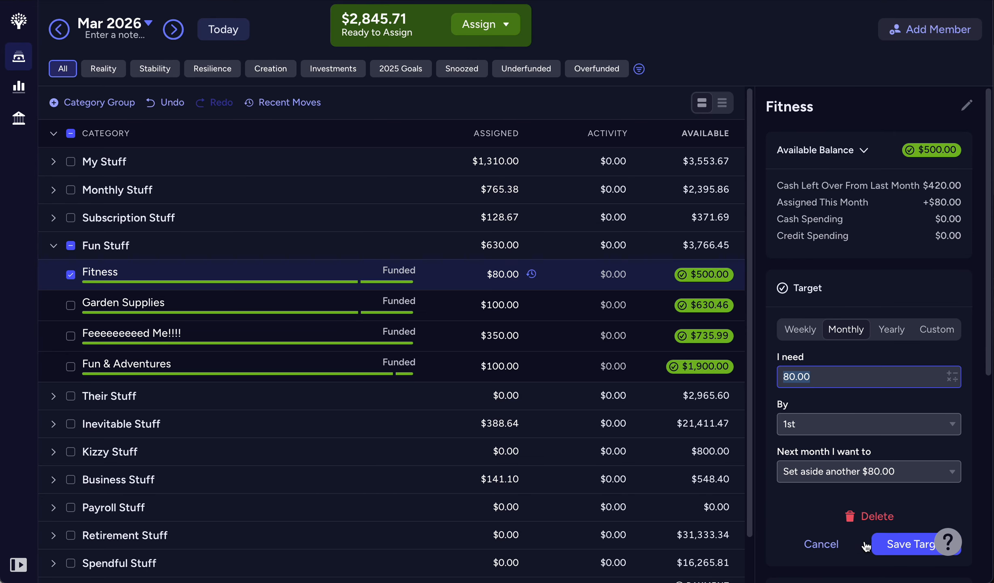
left_click(850, 379)
left_click_drag(851, 380, 769, 381)
type("500")
left_click(820, 425)
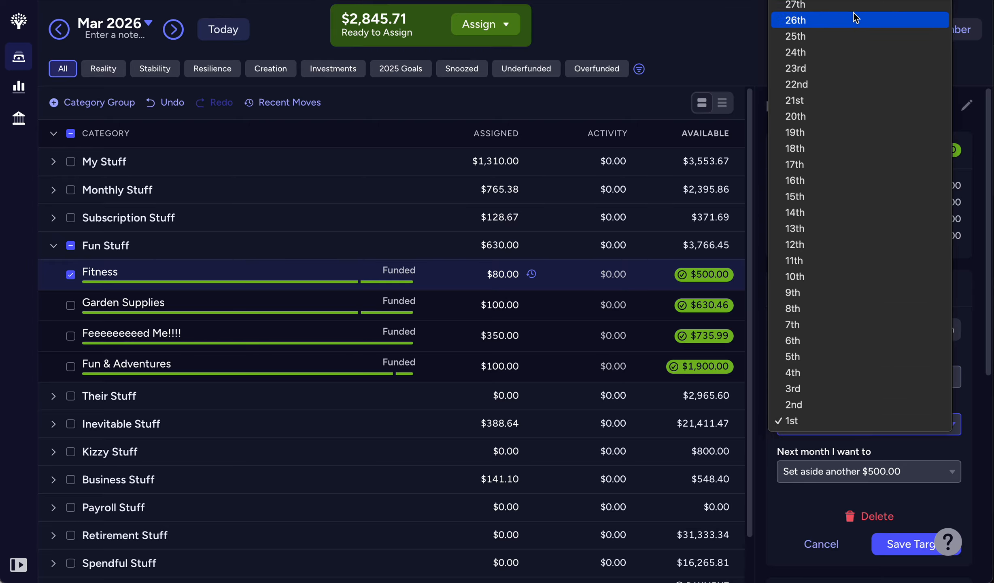
left_click(838, 1)
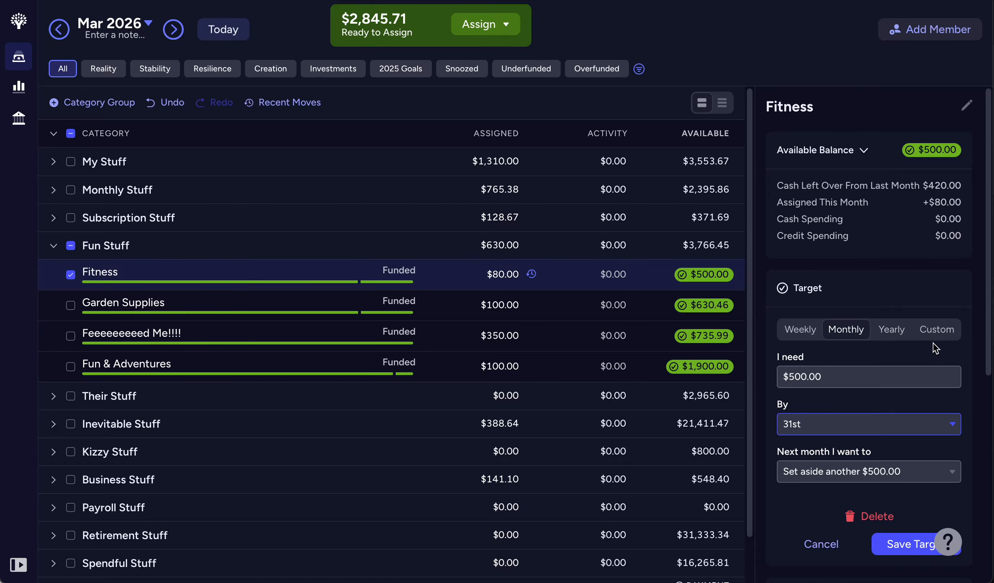
left_click(859, 477)
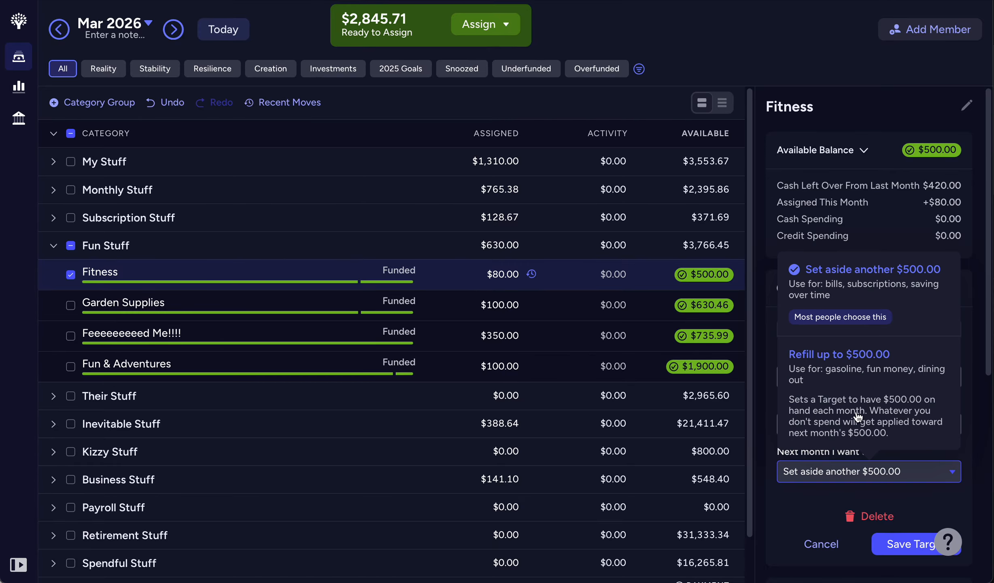
left_click(858, 376)
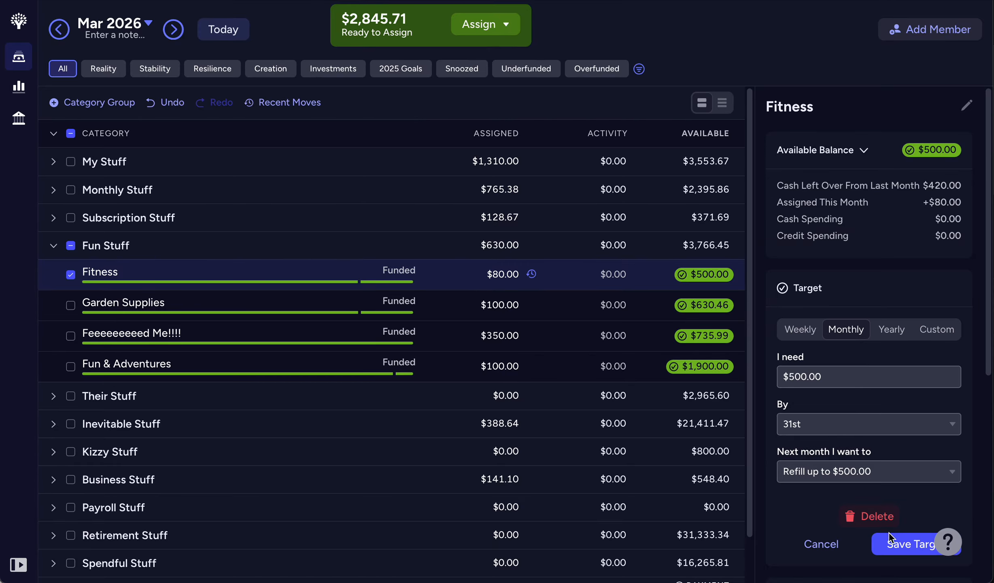
left_click(898, 544)
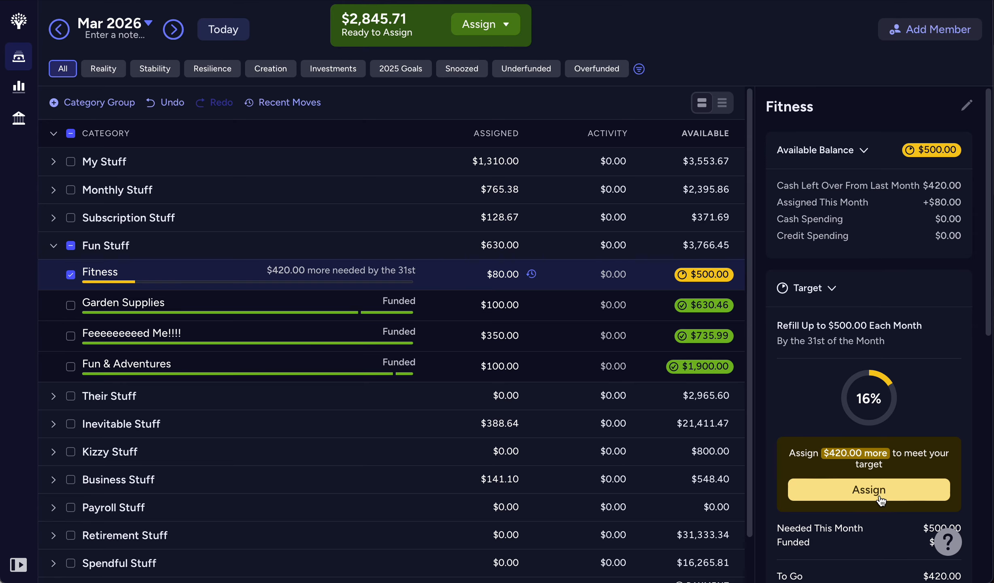
- Reopen the Fitness target for editing and compare the set-aside and refill options for next month
scroll(893, 370, "down", 3)
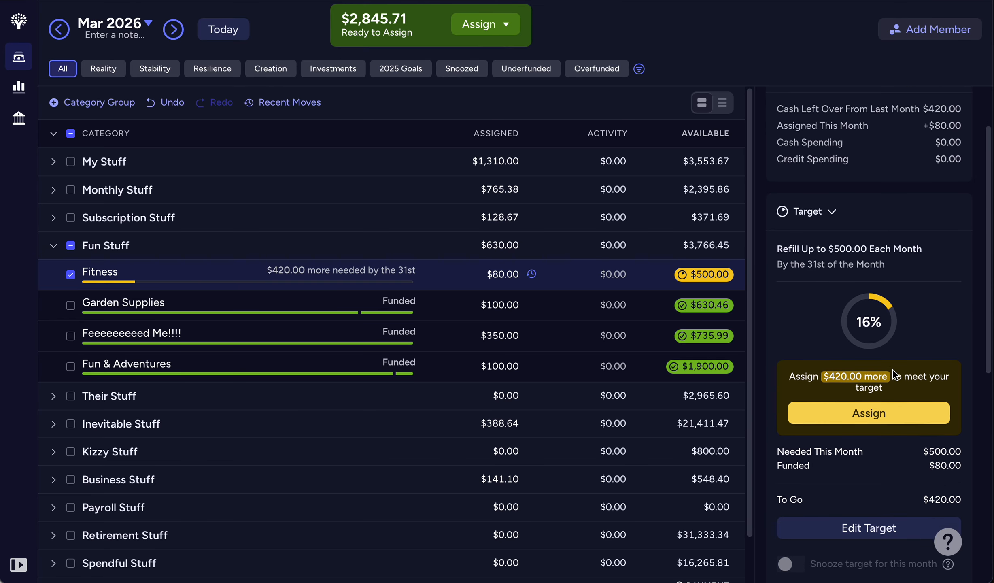
left_click(854, 516)
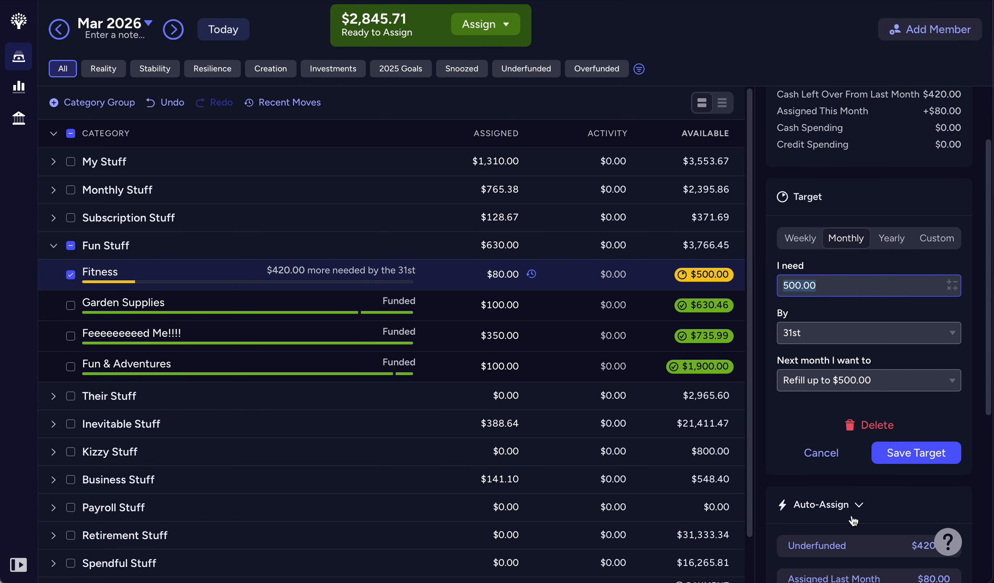
left_click(861, 381)
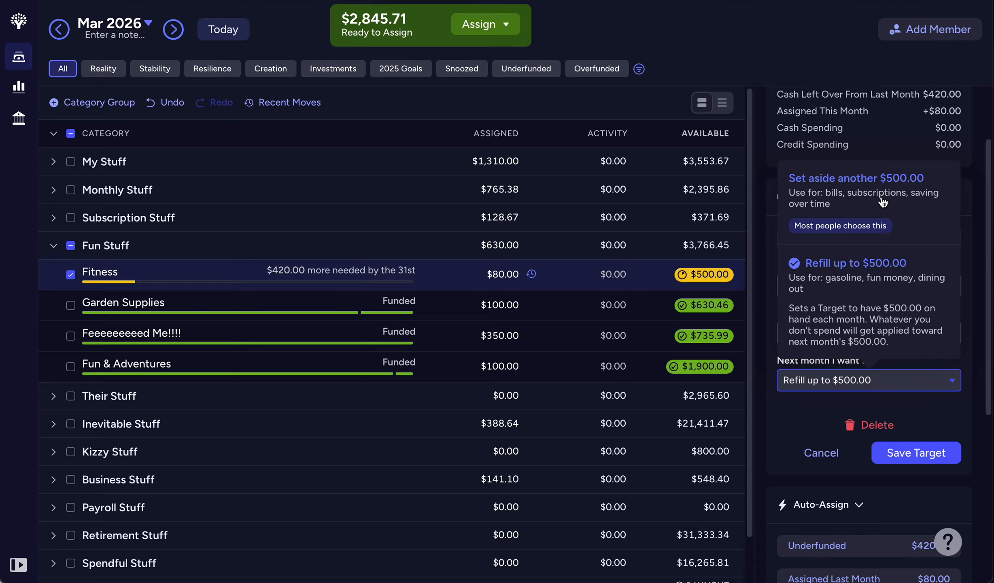
mouse_move(990, 180)
left_mouse_down()
mouse_move(991, 194)
mouse_move(990, 167)
left_mouse_up()
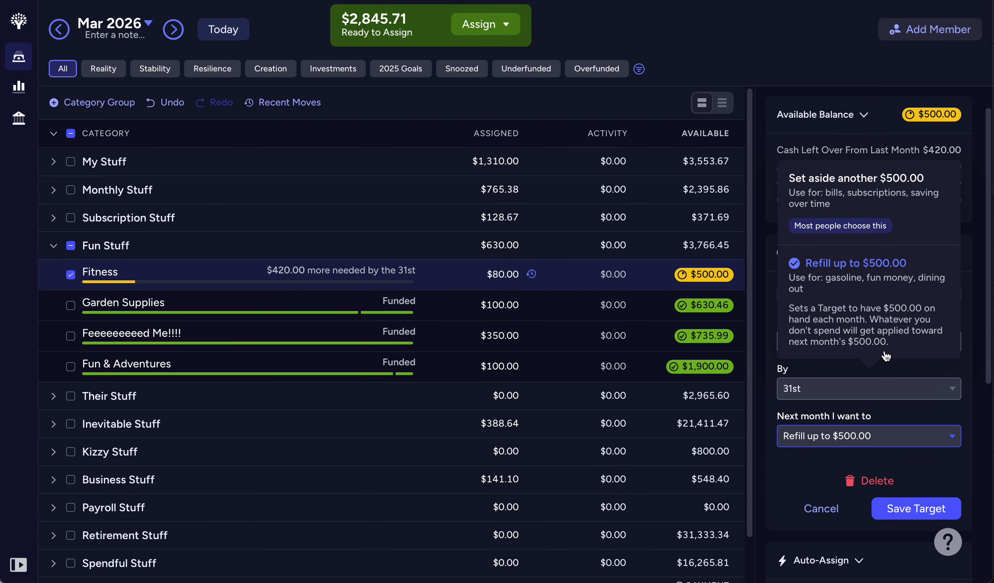
left_click(894, 443)
left_click(895, 439)
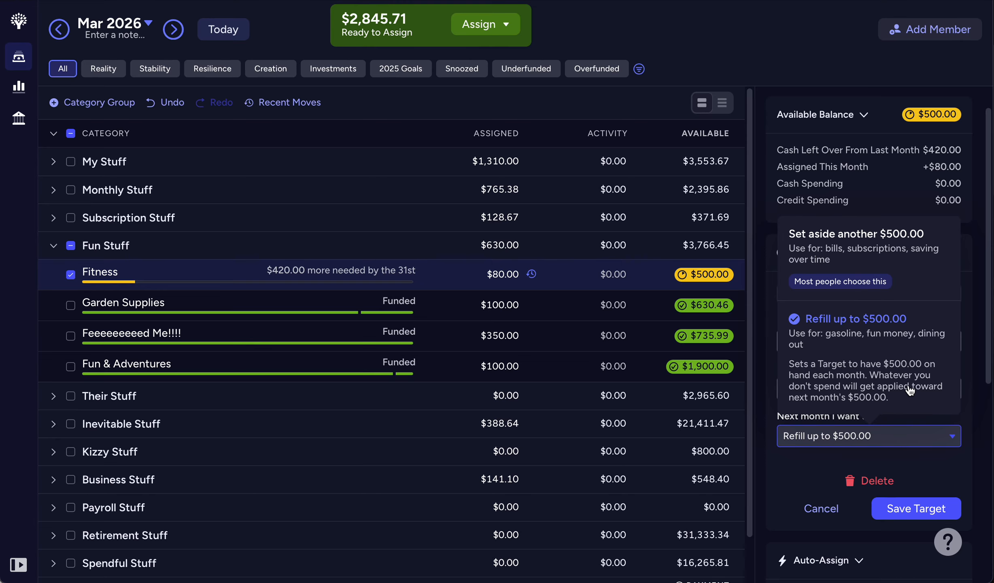
left_click(895, 439)
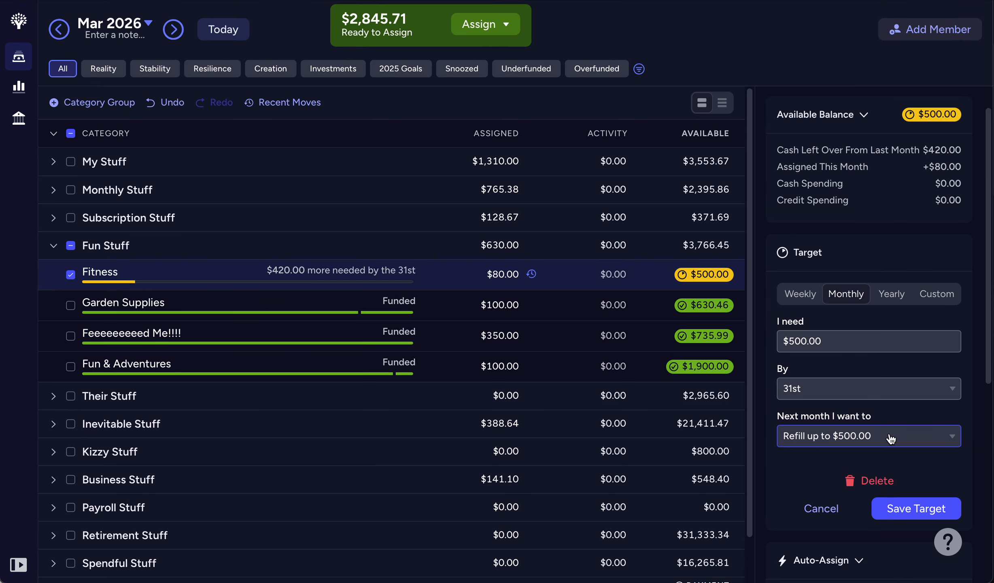
- Review the yearly target options for Fitness, save it as a custom $500.00 balance target without a due date, and collapse Fun Stuff
left_click(892, 300)
left_click(864, 442)
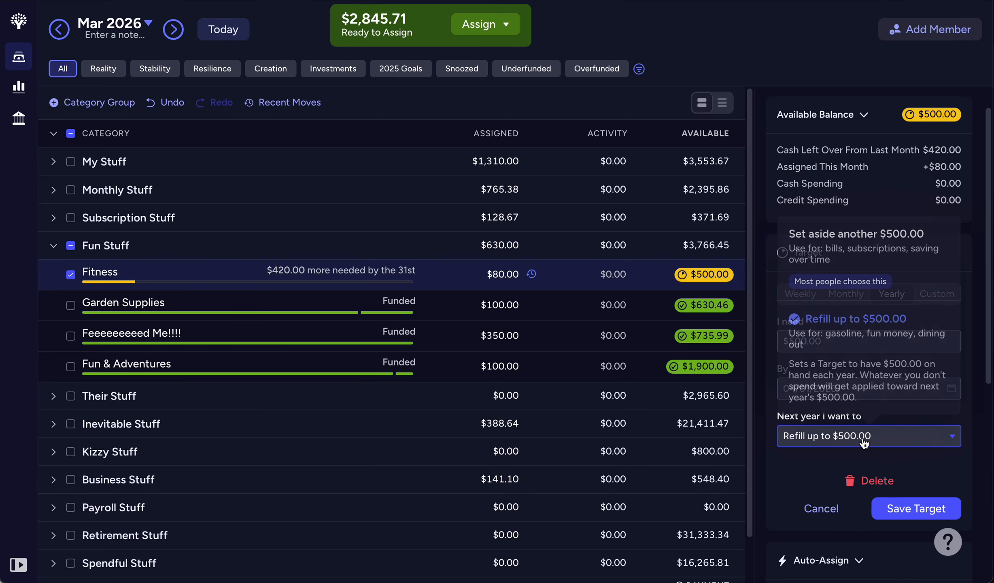
left_click(865, 443)
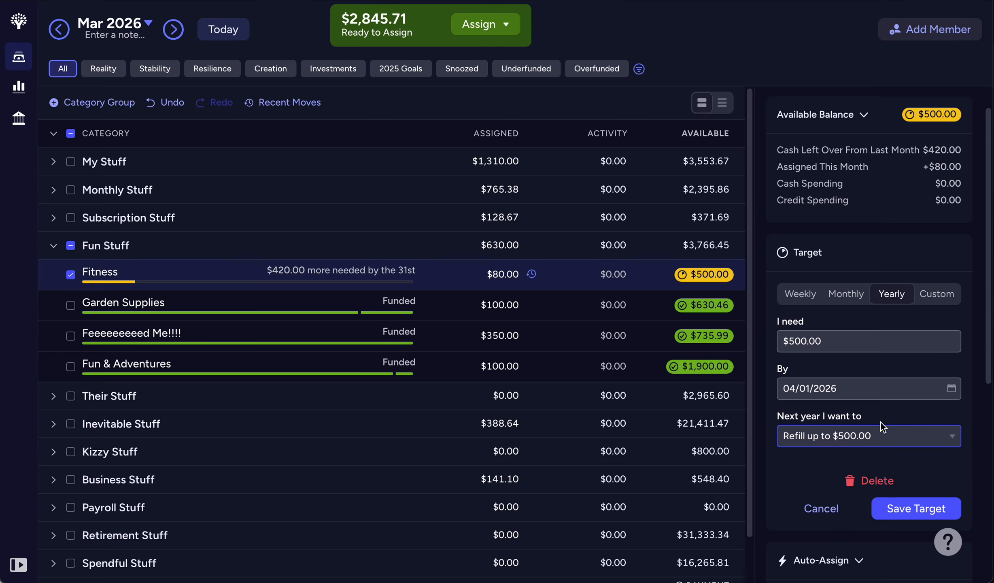
left_click(937, 294)
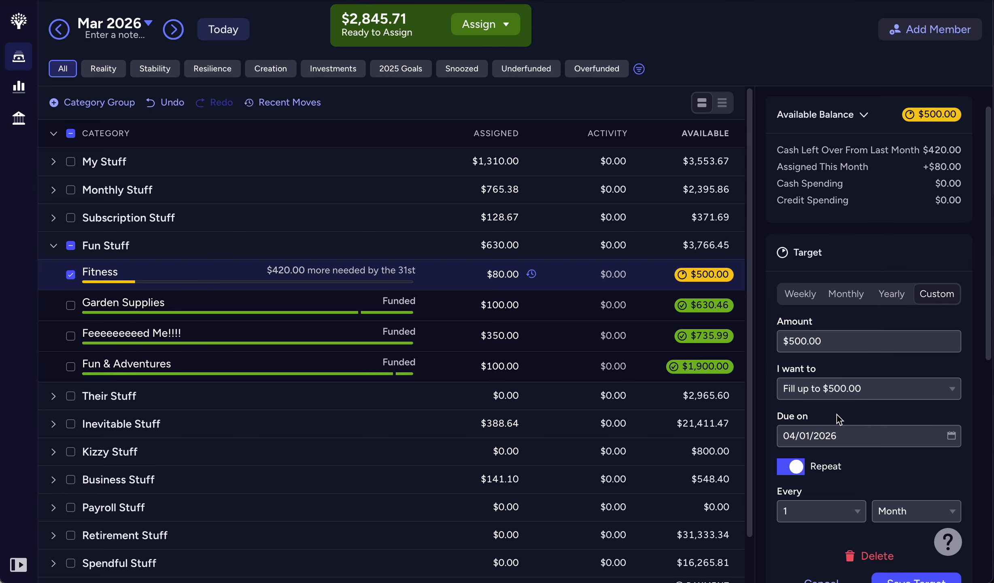
left_click(853, 398)
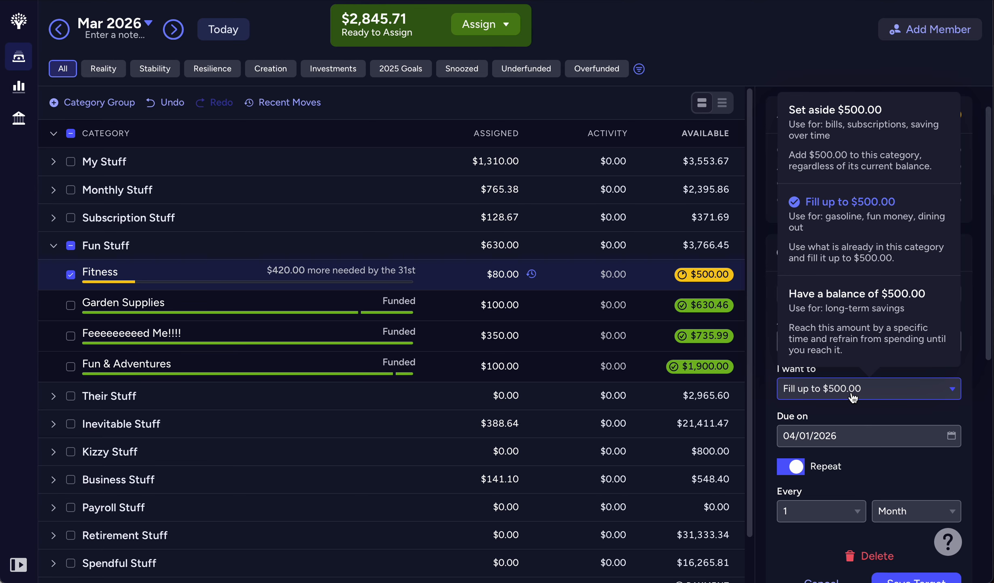
left_click(858, 323)
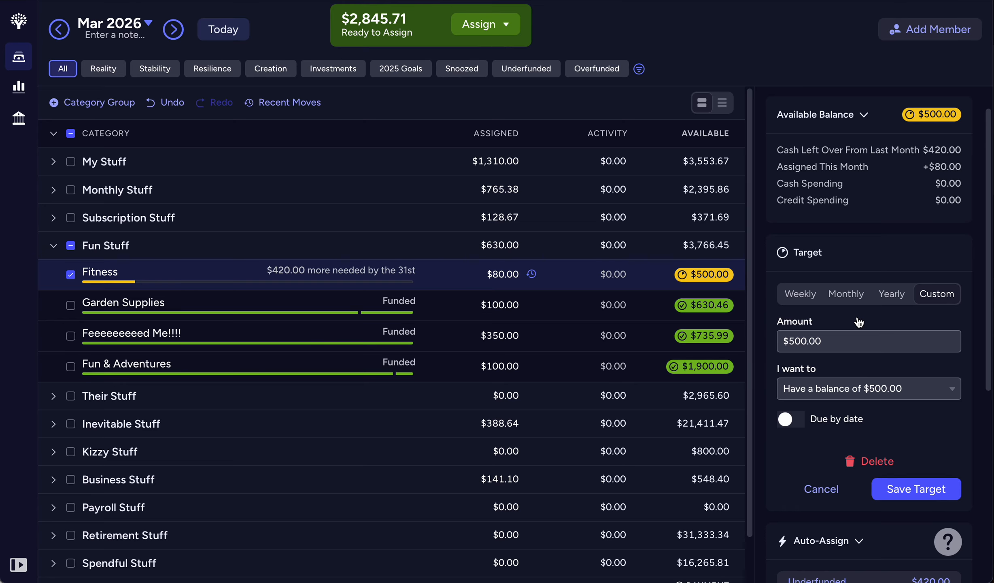
left_click(917, 490)
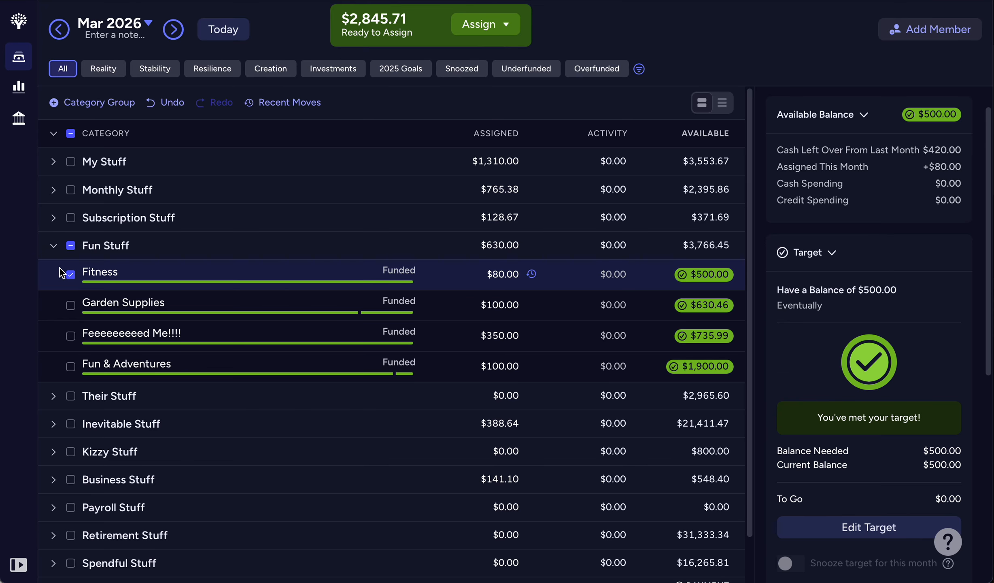
left_click(72, 274)
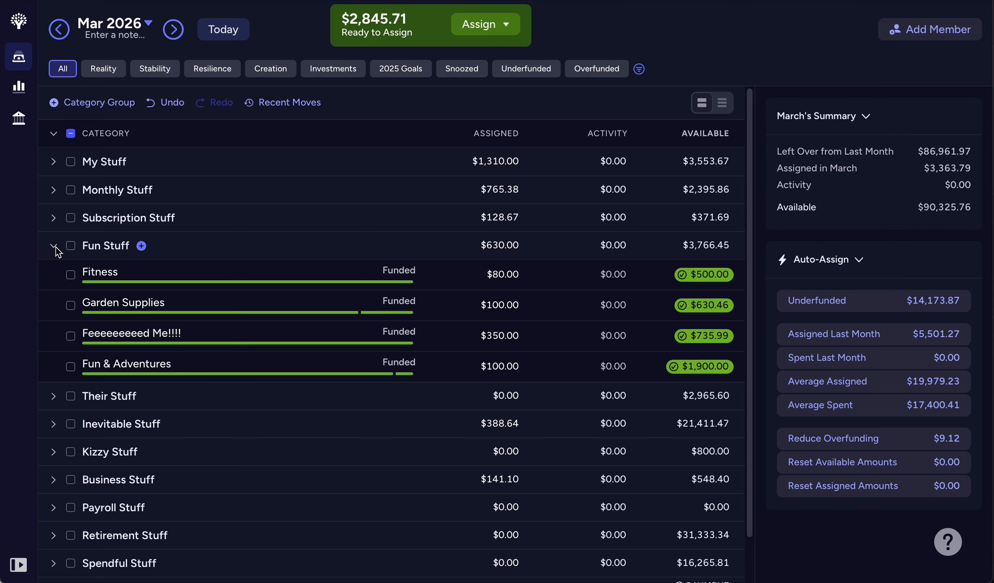
left_click(55, 246)
- Auto-assign the $934.94 underfunded amount for March to all Their Stuff categories except Charitable Donations, and collapse the group
left_click(54, 274)
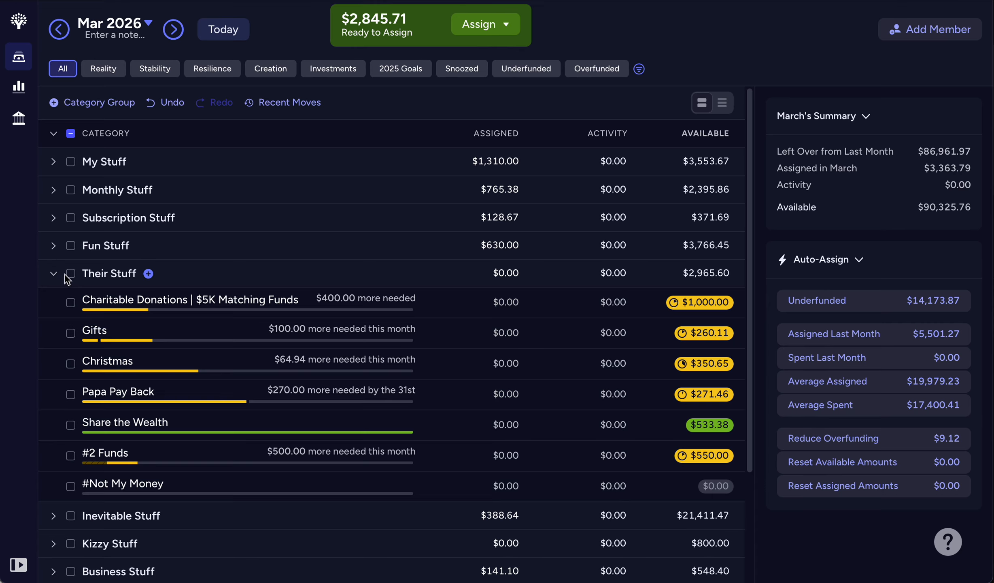
left_click(70, 274)
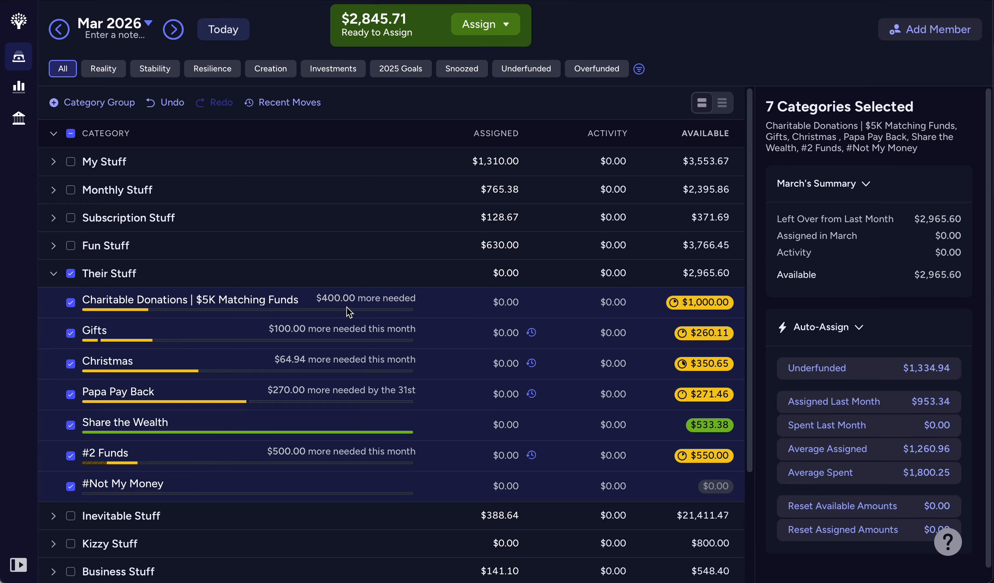
left_click(70, 302)
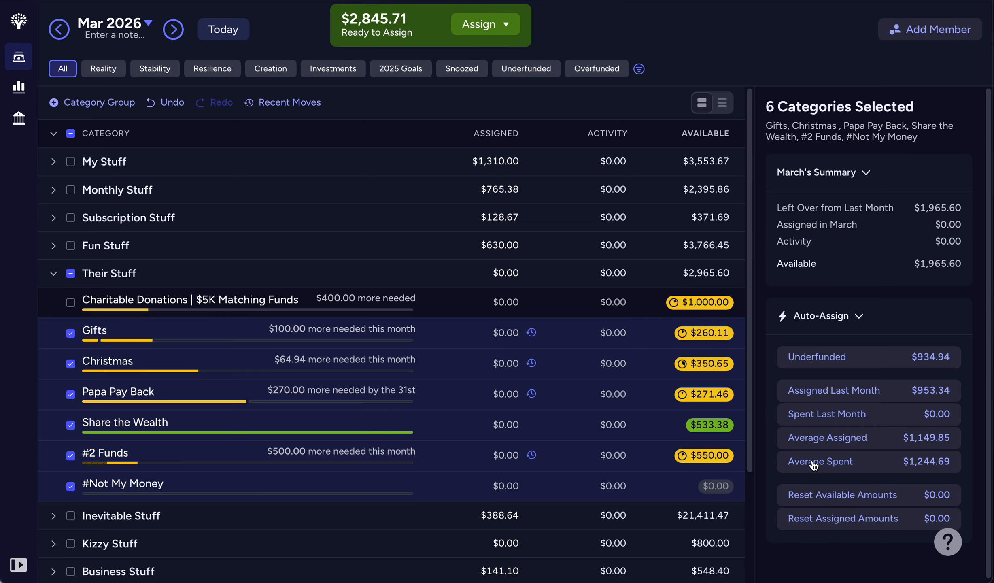
left_click(840, 364)
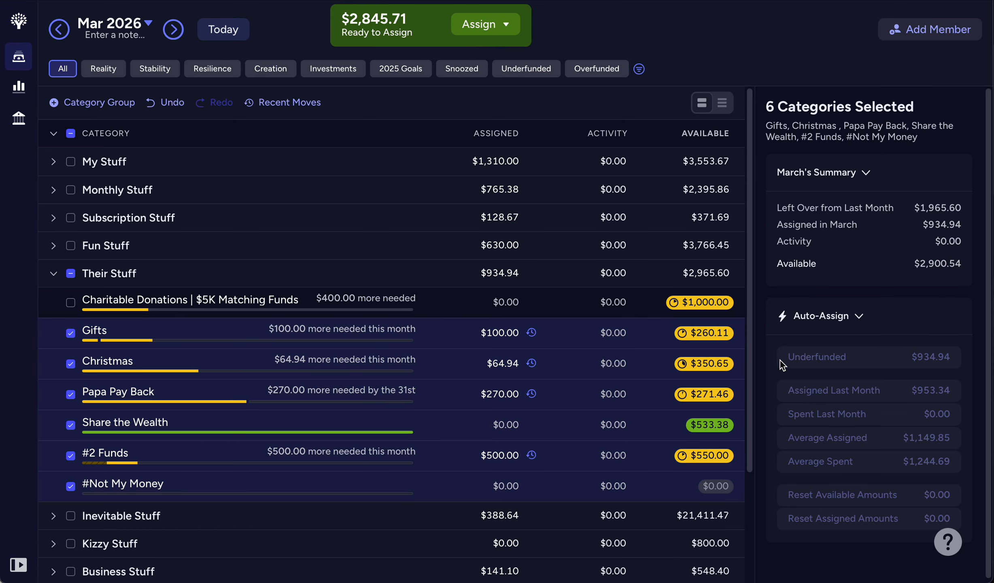
left_click(74, 275)
left_click(53, 274)
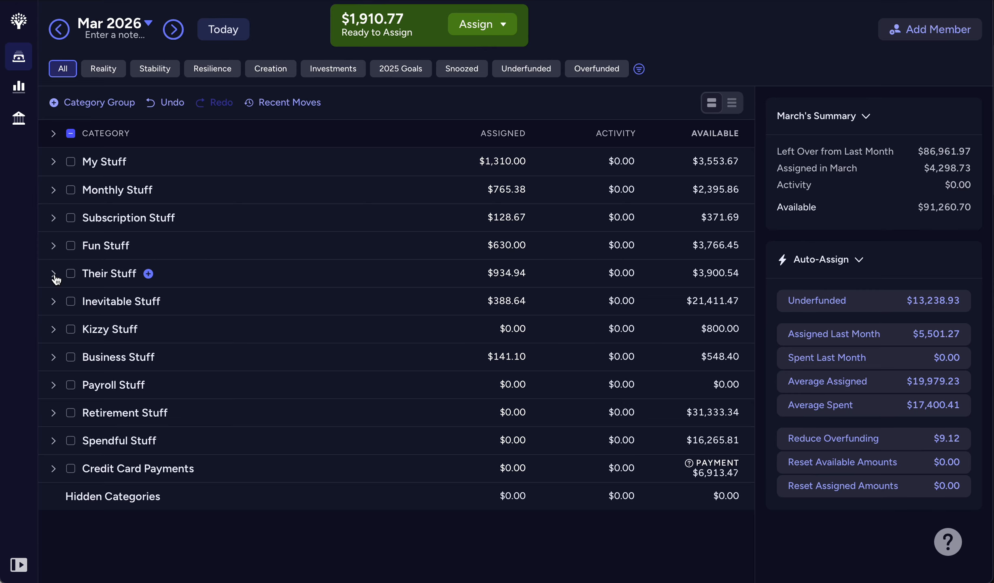
- Auto-assign the $512.47 underfunded amount for March to all Inevitable Stuff categories except Home Maintenance, and collapse the group
left_click(53, 301)
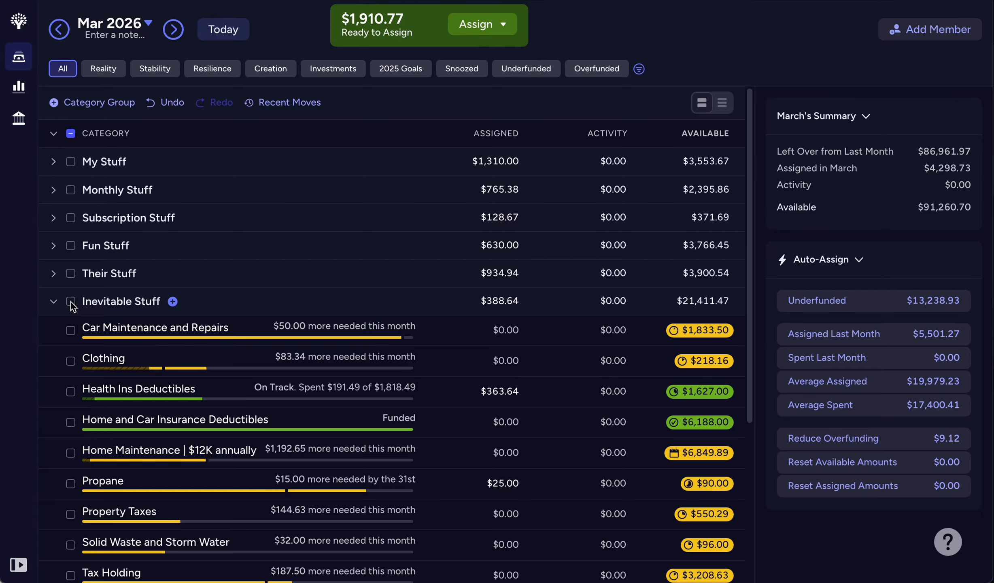
left_click(70, 301)
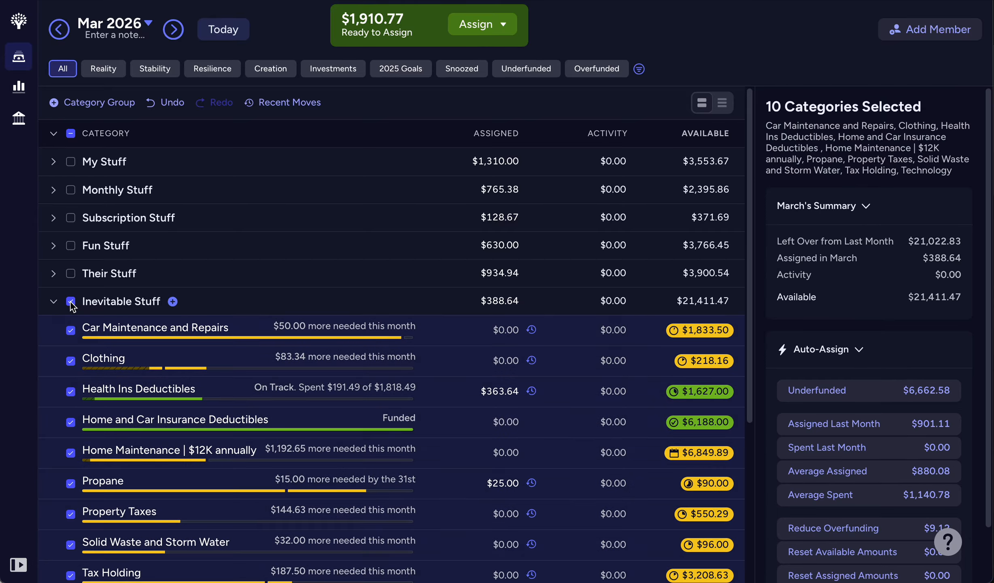
left_click(73, 455)
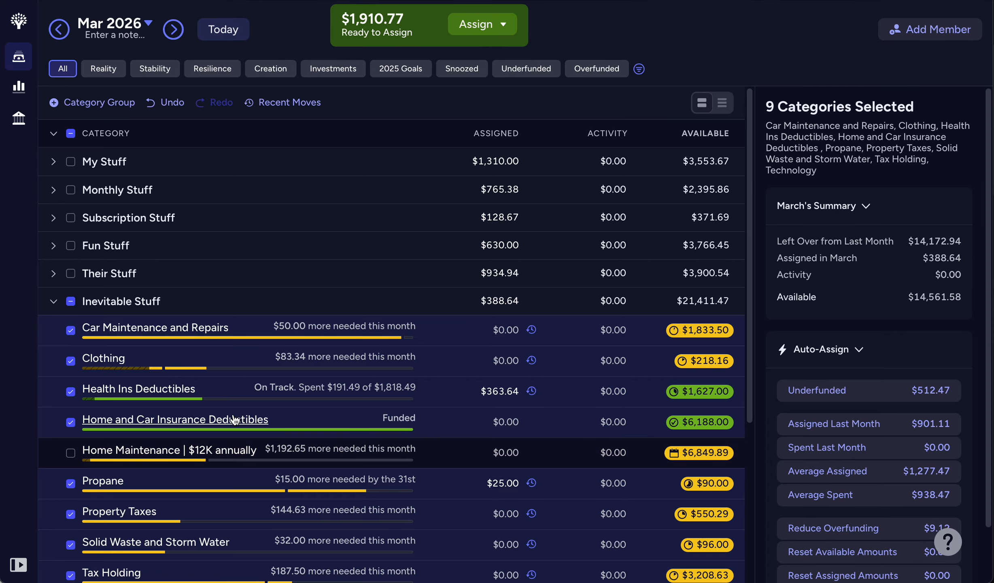
mouse_move(235, 419)
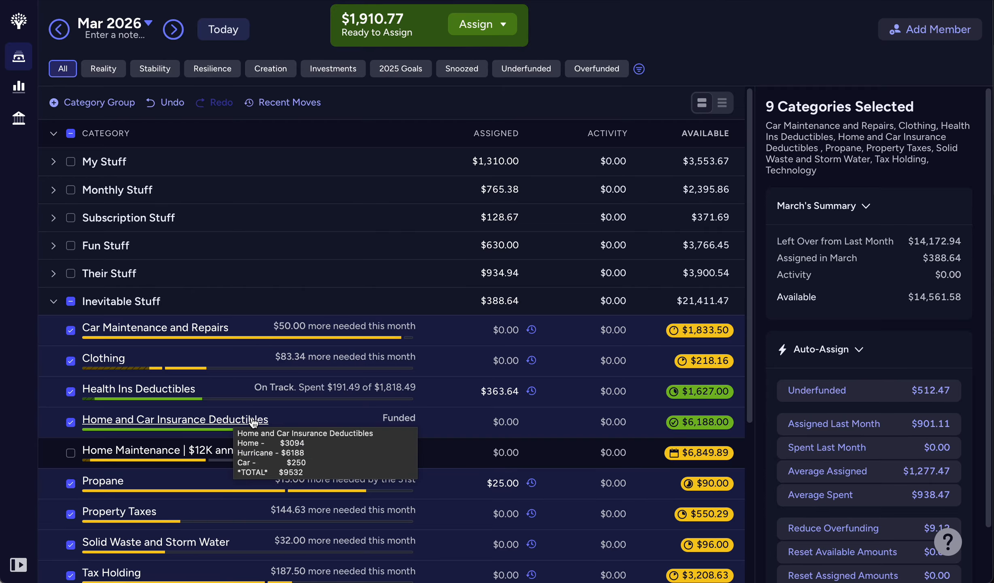
scroll(254, 421, "down", 5)
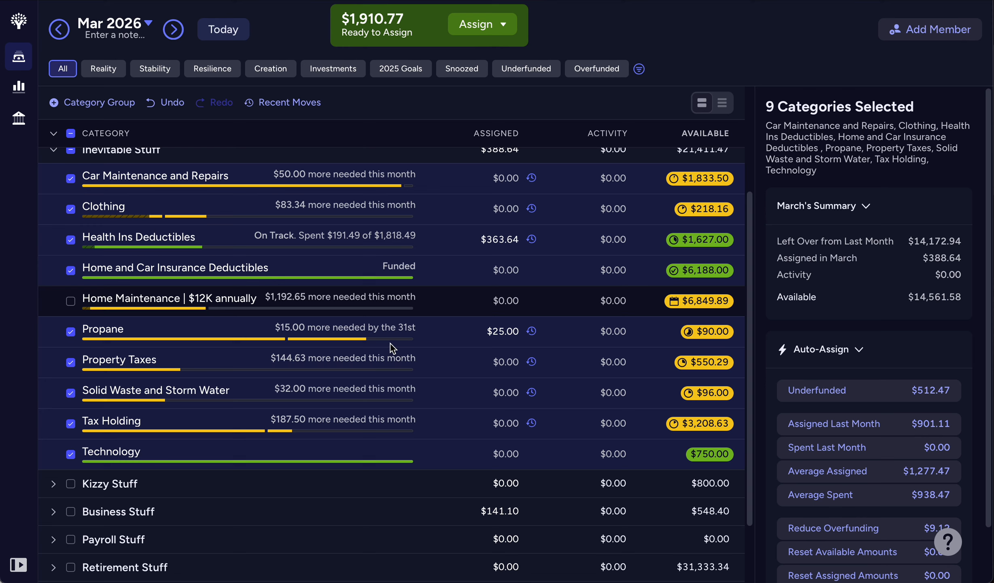
left_click(477, 332)
left_click(814, 397)
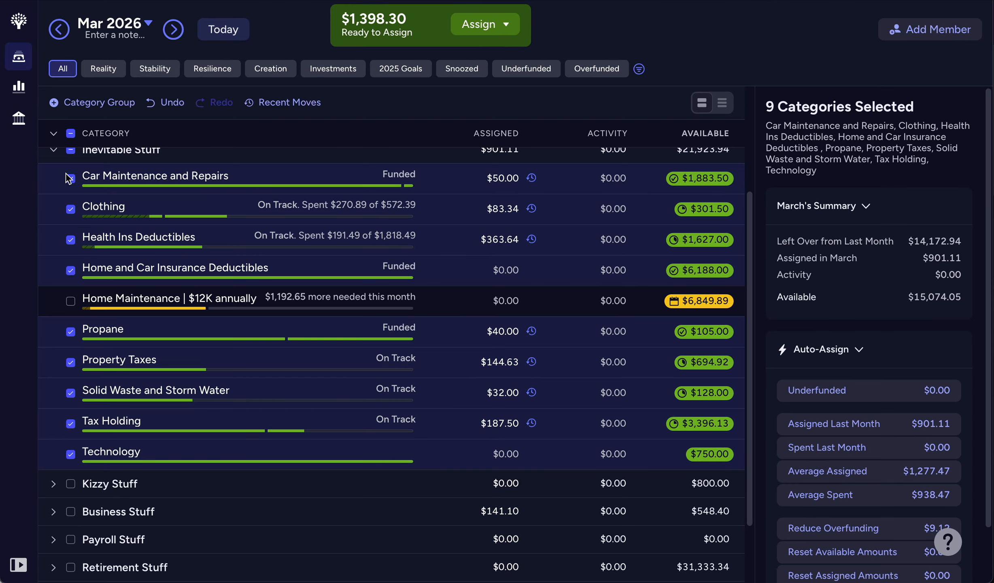
left_click(70, 136)
left_click(54, 150)
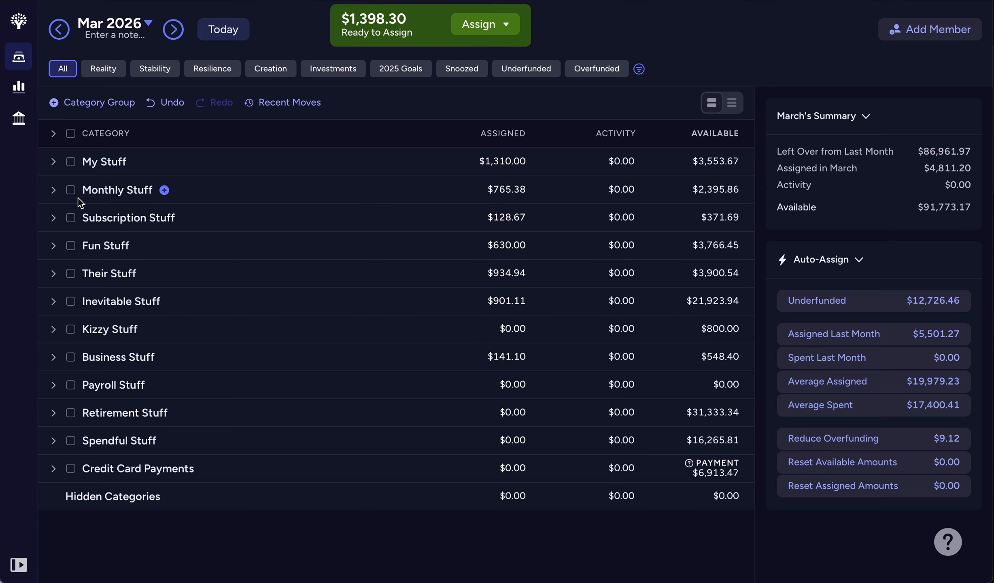
- Select Kizzy Stuff and Business Stuff together, examine the funding status of their categories, and clear the selection
left_click(71, 331)
left_click(72, 357)
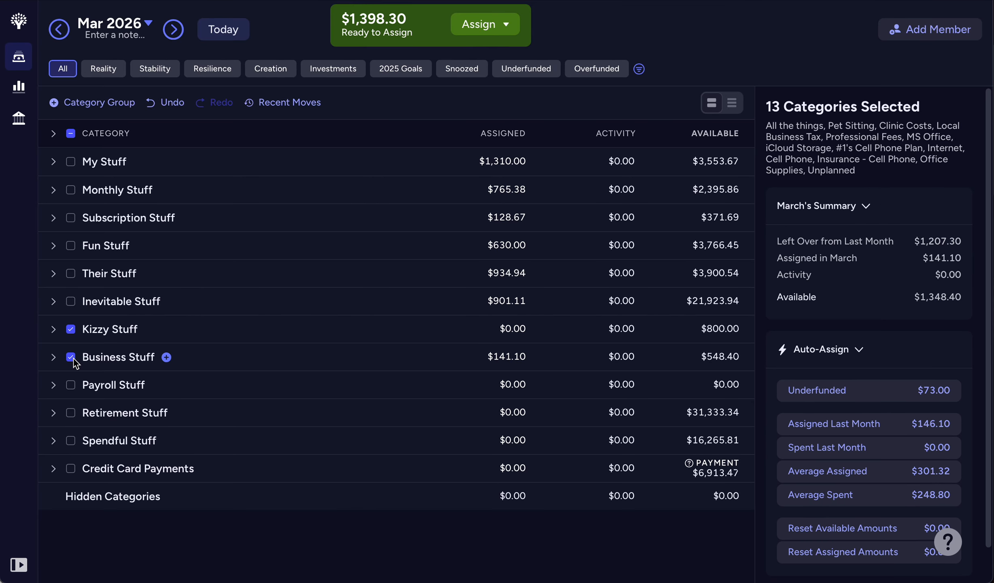
left_click(53, 359)
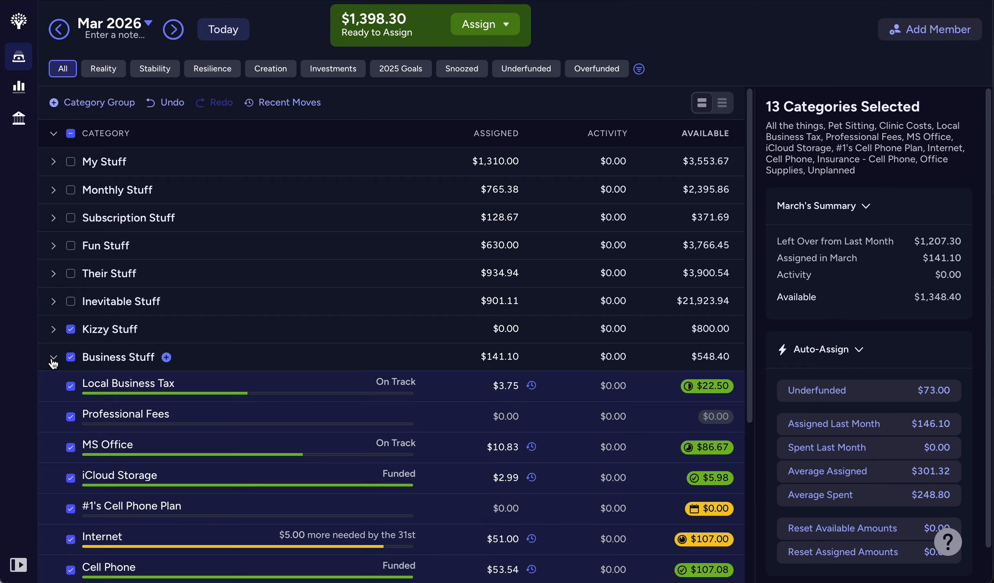
scroll(273, 440, "down", 4)
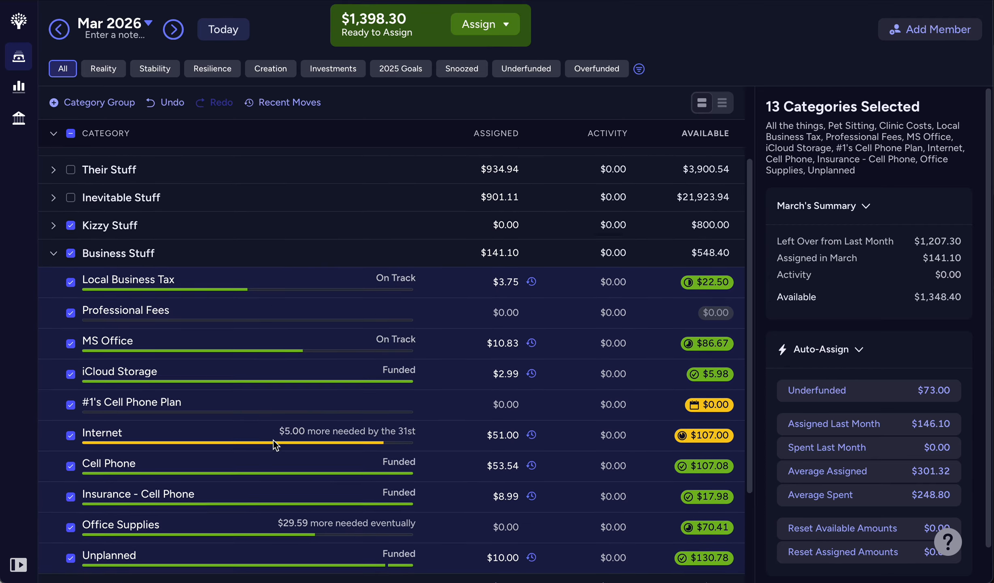
scroll(274, 441, "down", 1)
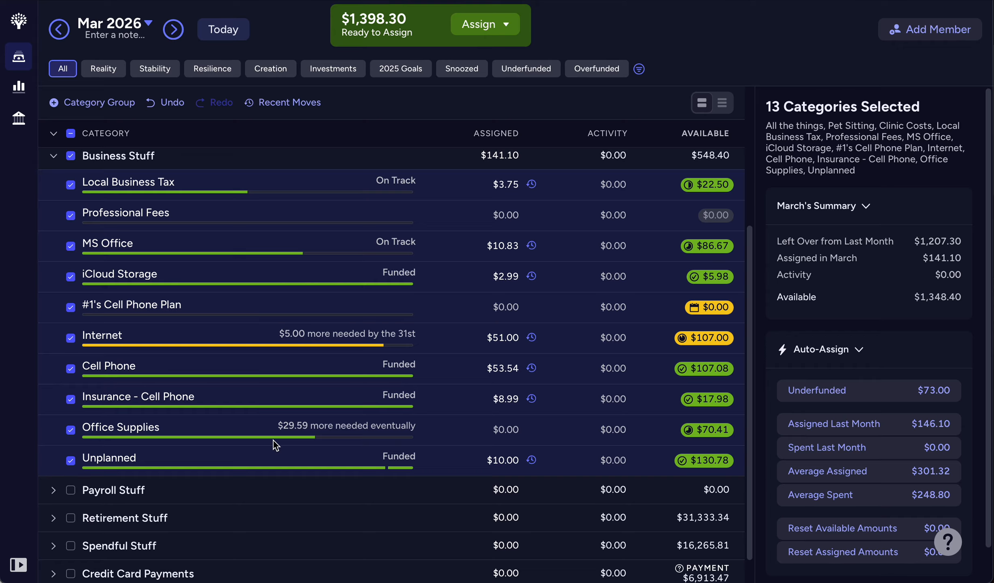
scroll(273, 440, "up", 1)
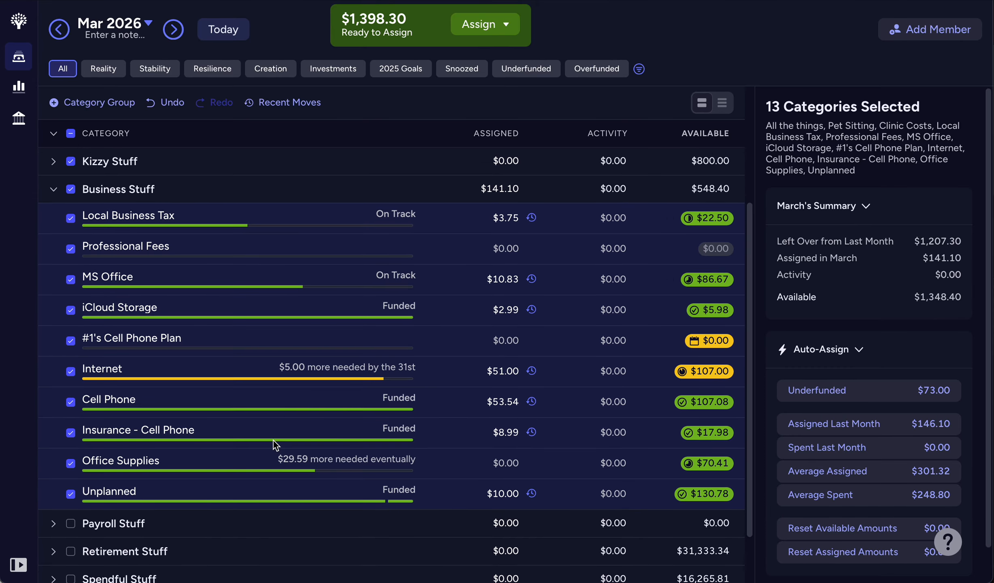
scroll(273, 441, "down", 1)
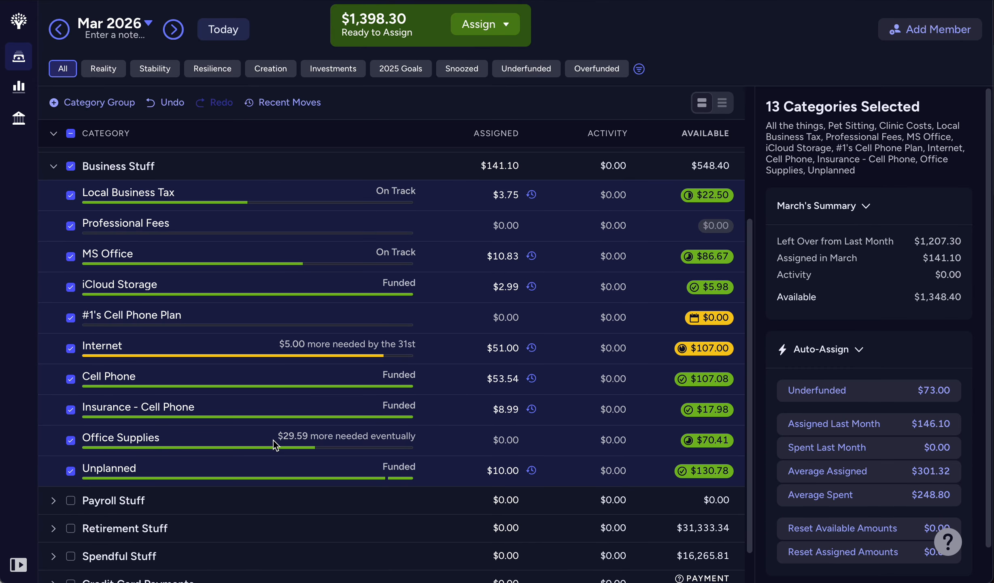
scroll(274, 440, "up", 1)
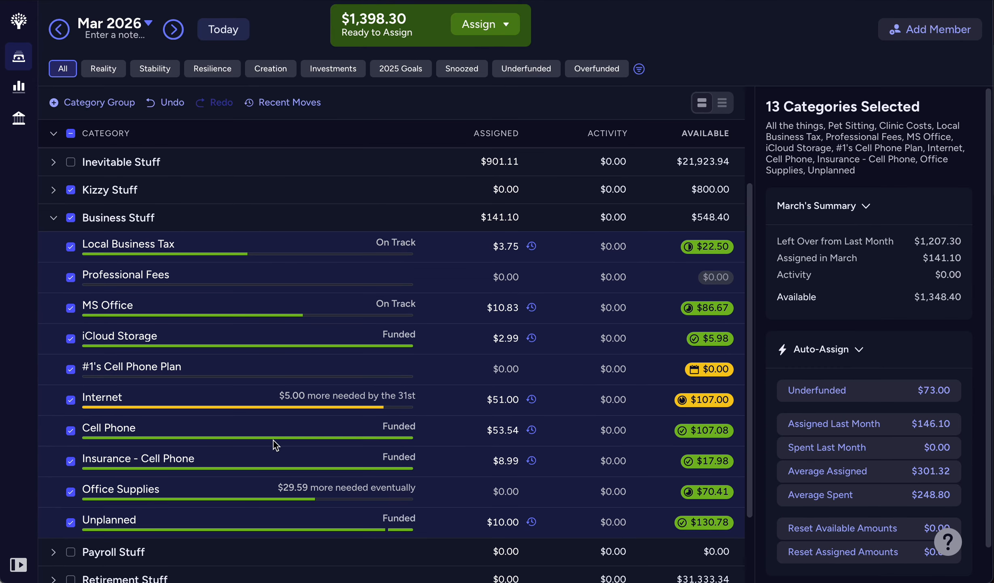
scroll(274, 441, "up", 3)
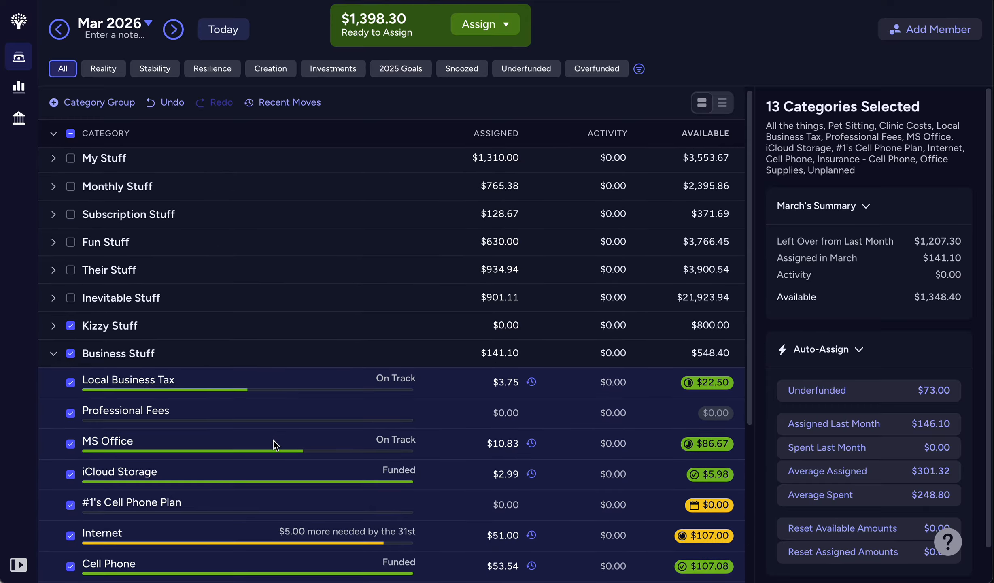
scroll(273, 440, "down", 1)
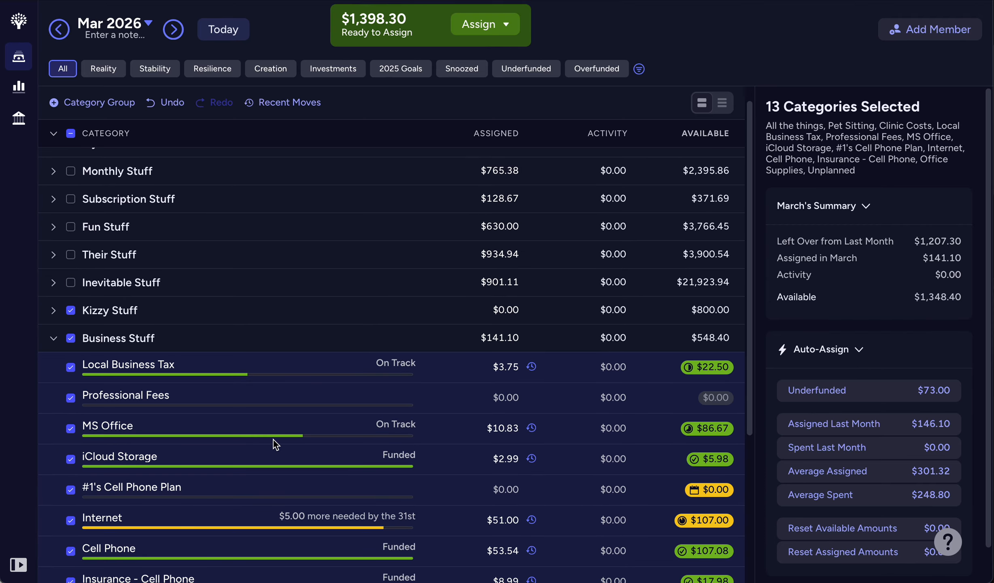
left_click(53, 311)
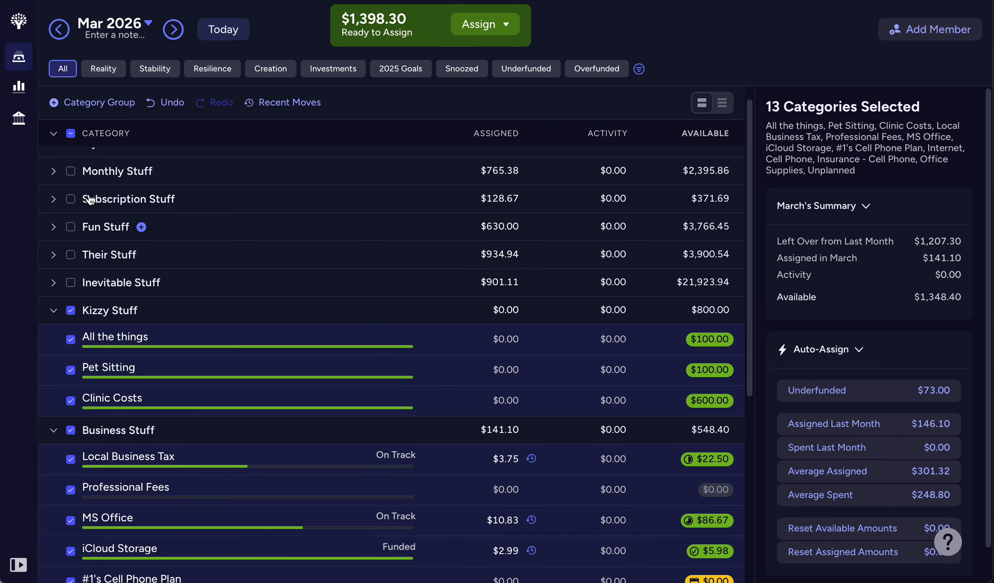
left_click(73, 135)
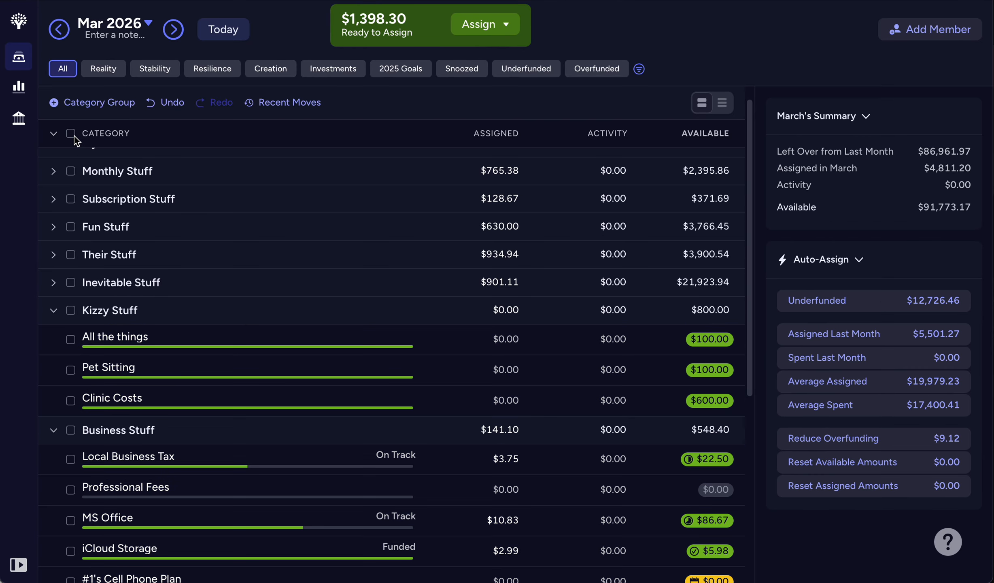
left_click(56, 311)
- Narrow the Business Stuff selection to Local Business Tax and examine its target details, auto-assign options and notes
scroll(168, 354, "down", 5)
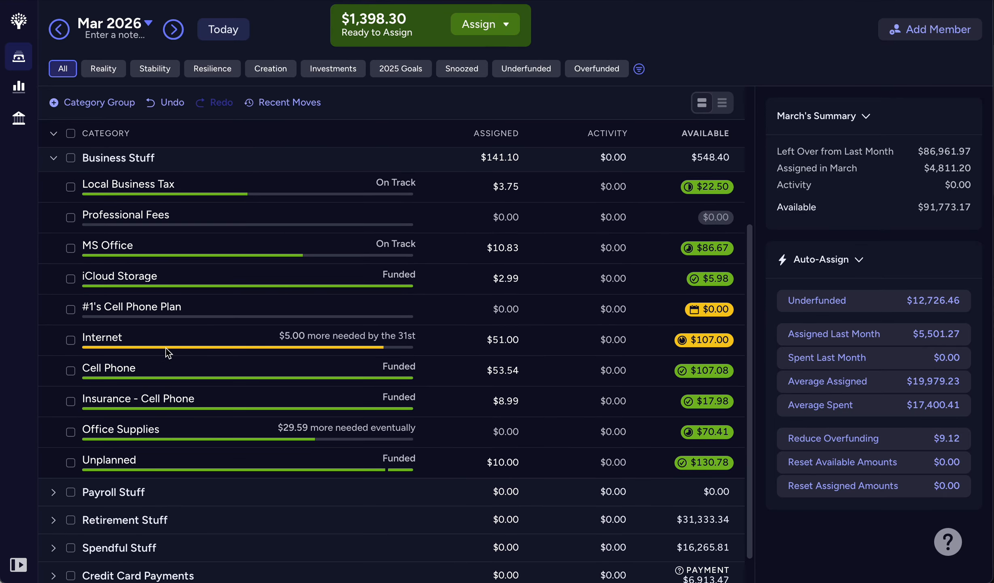
left_click(70, 158)
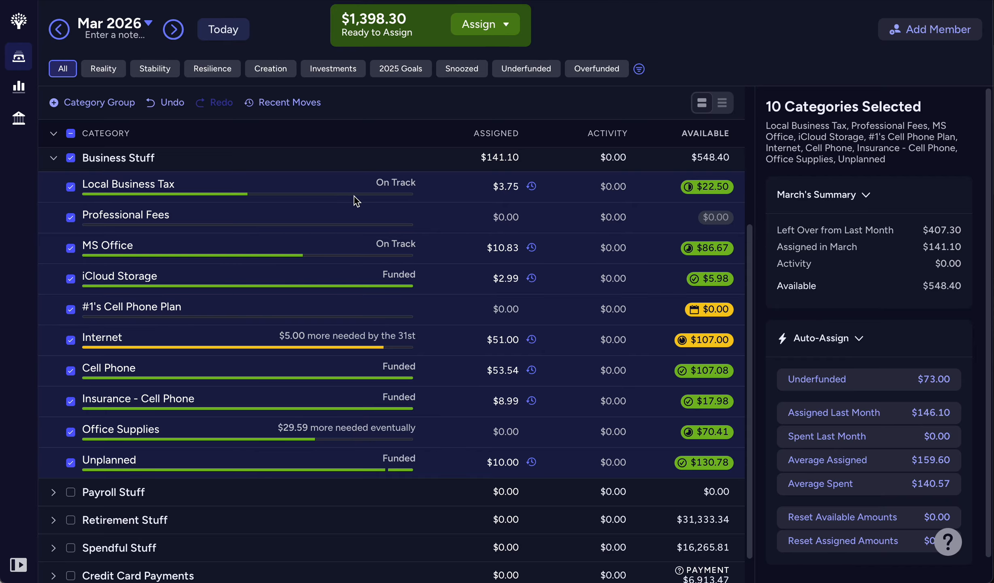
left_click(481, 191)
left_click(71, 160)
left_click(70, 187)
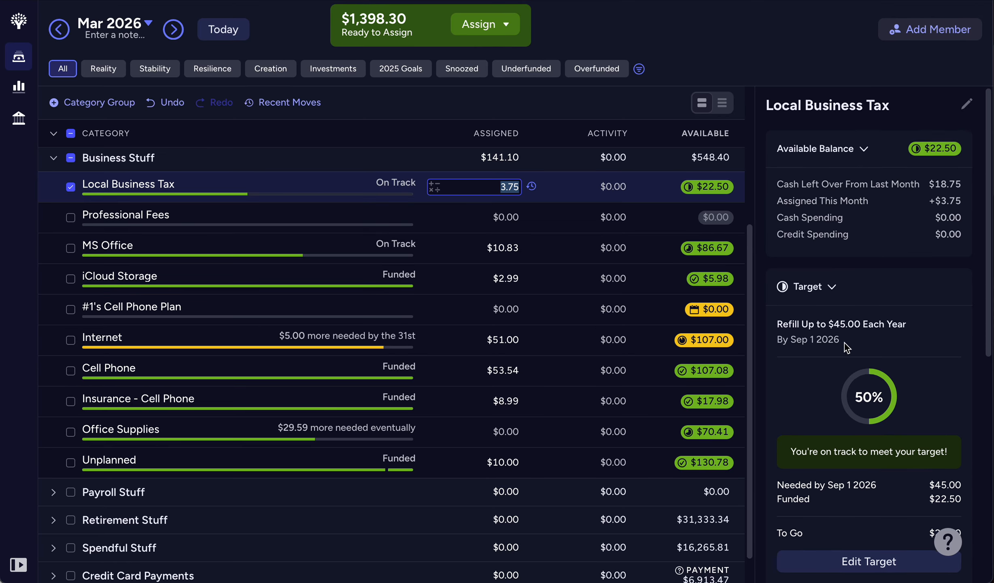
scroll(844, 343, "down", 2)
scroll(844, 343, "down", 5)
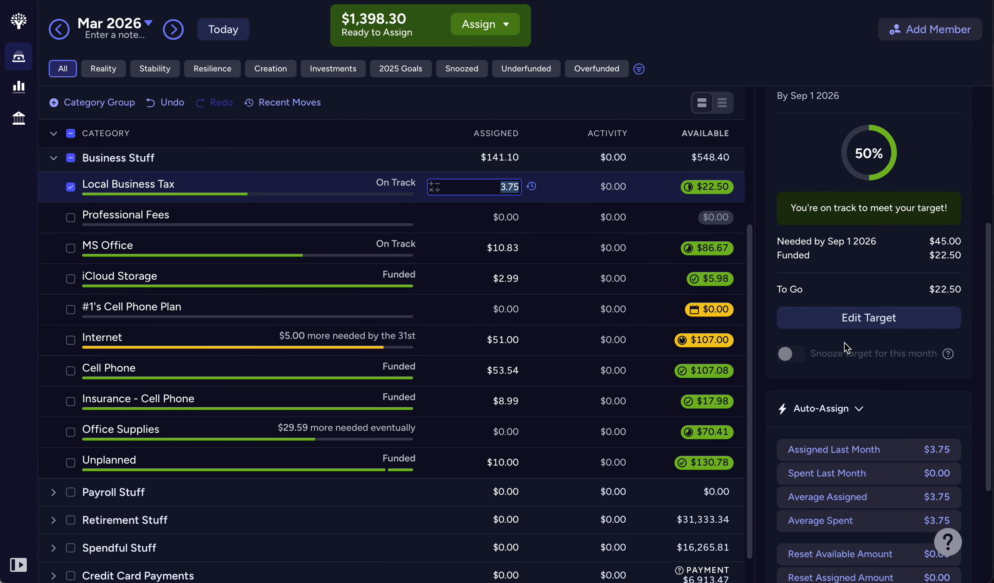
scroll(844, 343, "down", 1)
scroll(844, 343, "up", 3)
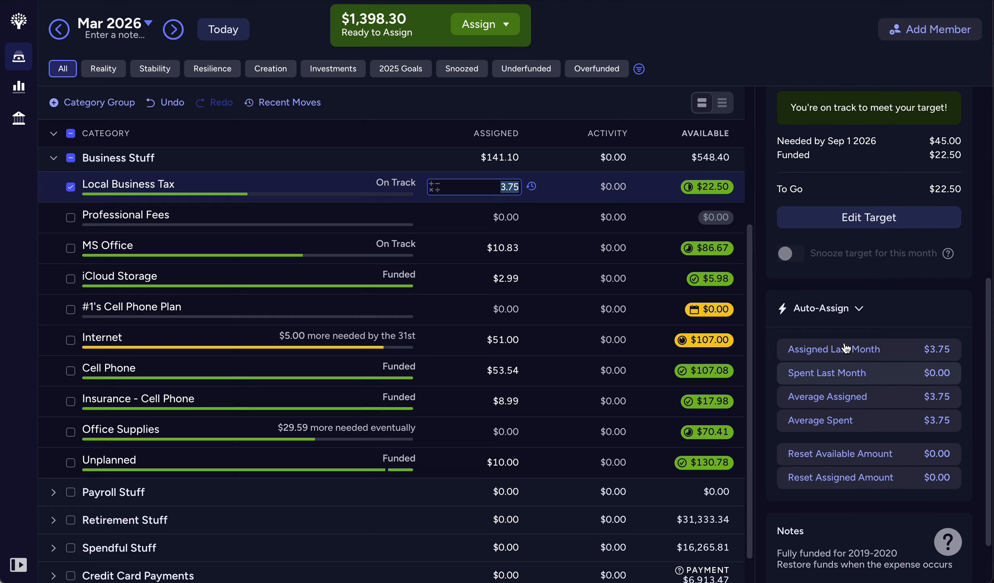
- Auto-assign the $5.00 underfunded amount for March to Professional Fees, MS Office, iCloud Storage, Internet and Office Supplies, leaving #1's Cell Phone Plan out
scroll(846, 347, "up", 5)
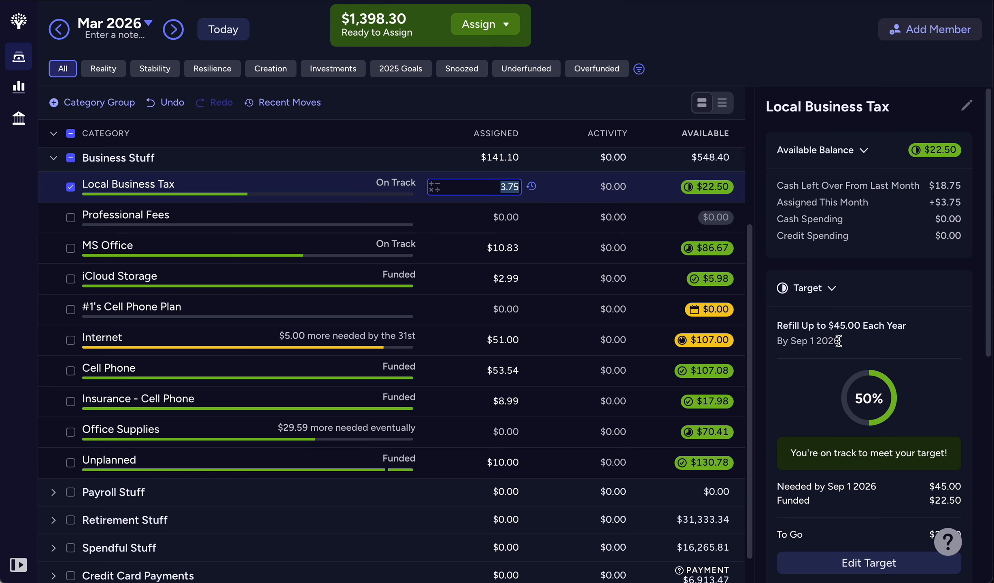
left_click(71, 187)
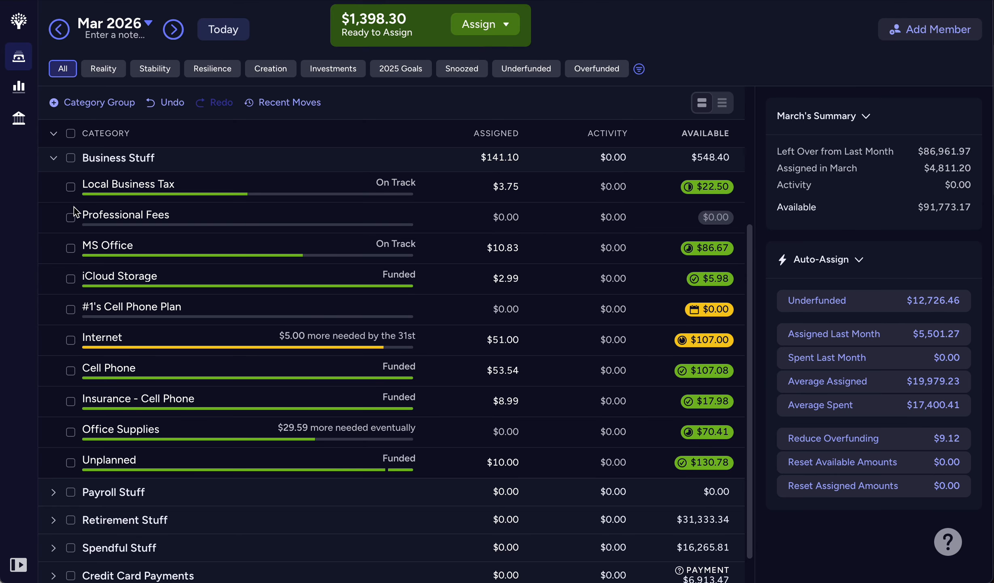
left_click(71, 218)
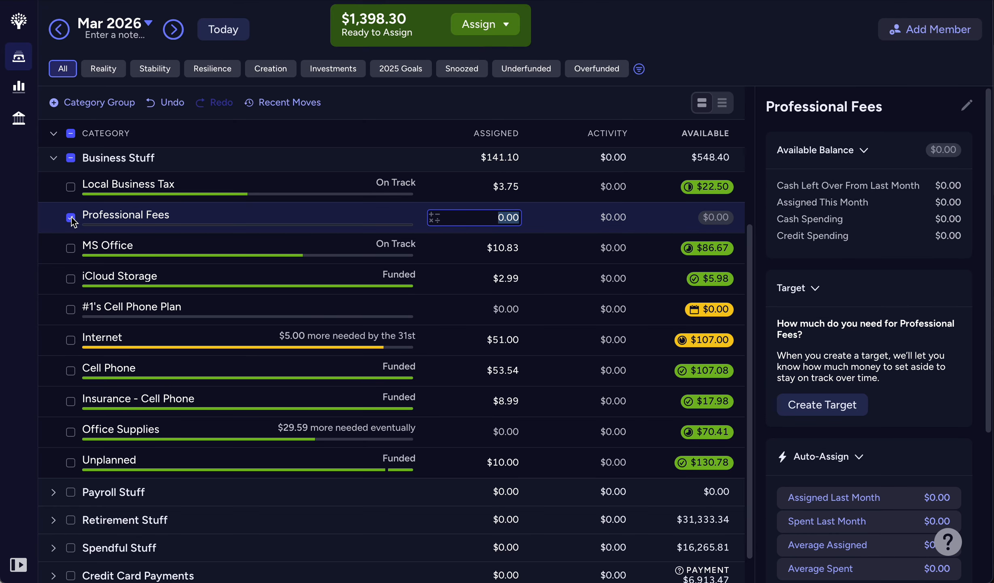
left_click(71, 250)
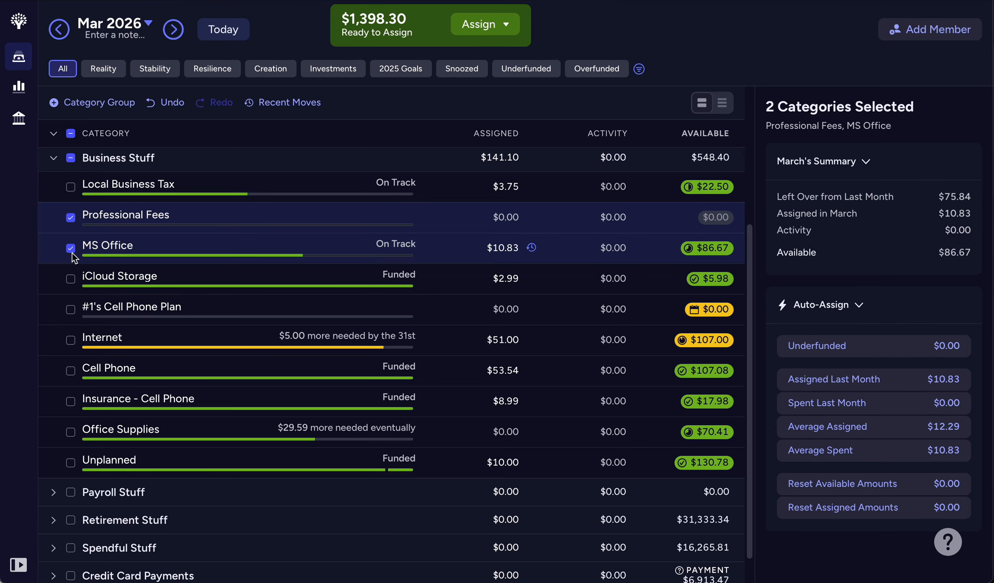
left_click(71, 279)
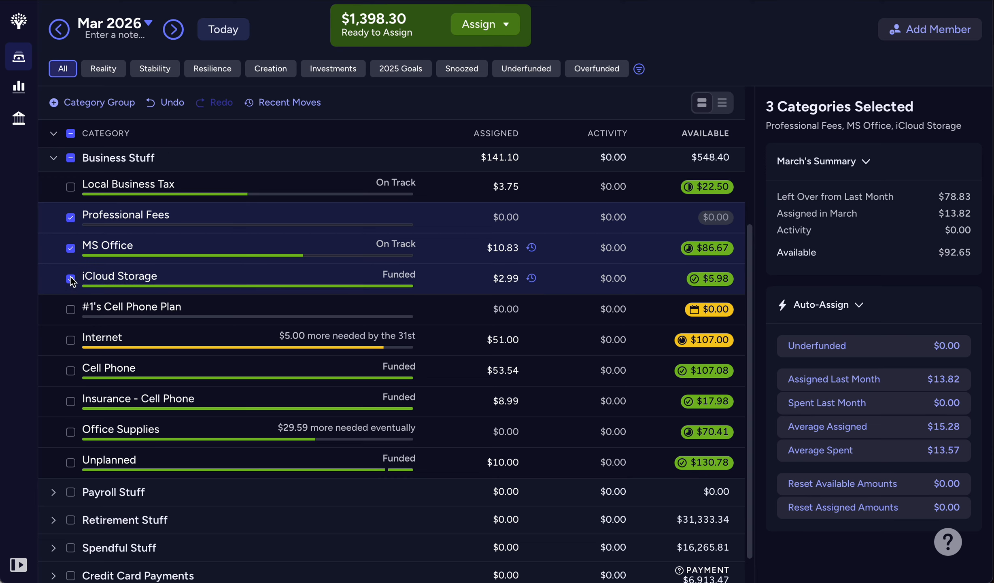
left_click(71, 309)
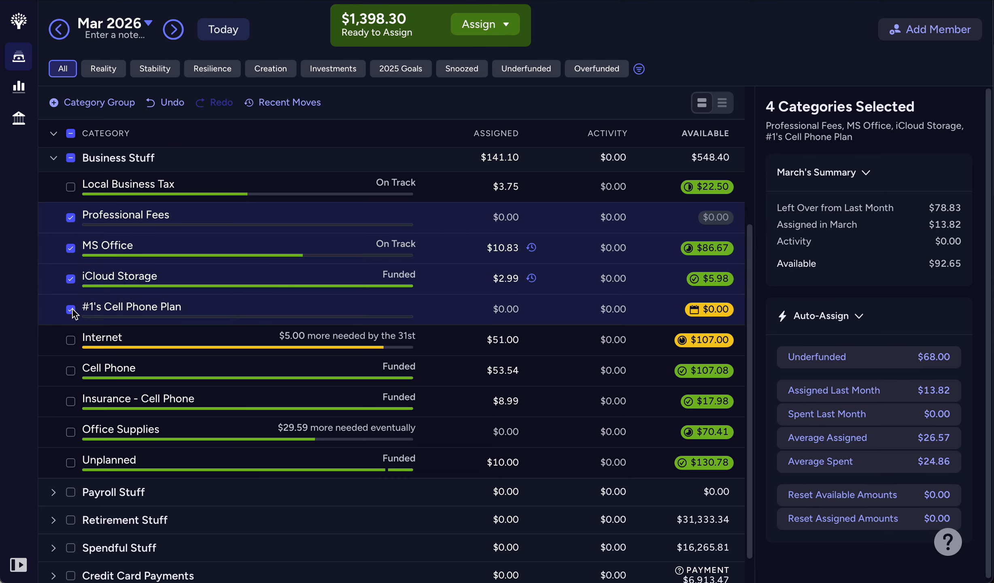
left_click(71, 309)
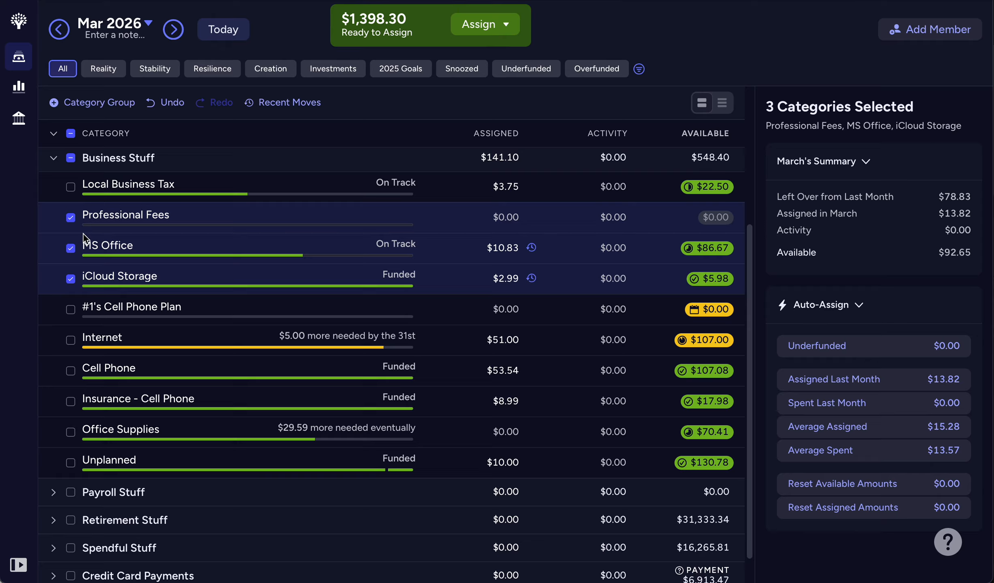
left_click(70, 340)
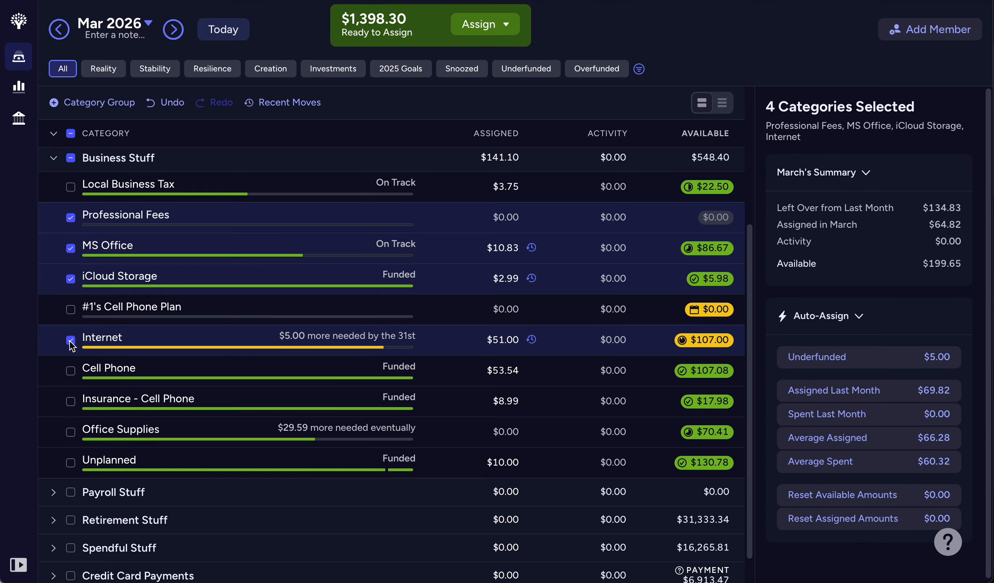
left_click(70, 432)
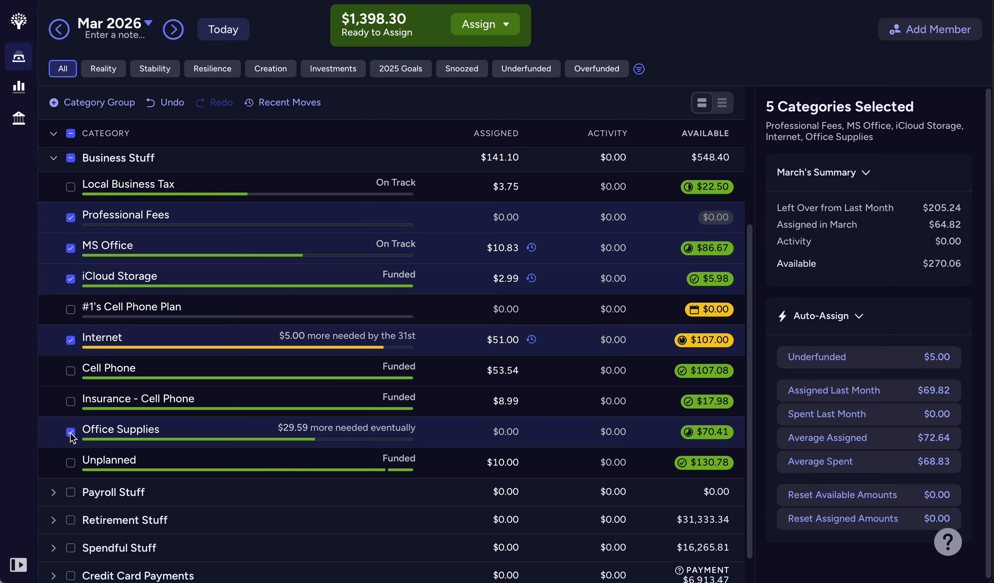
left_click(822, 365)
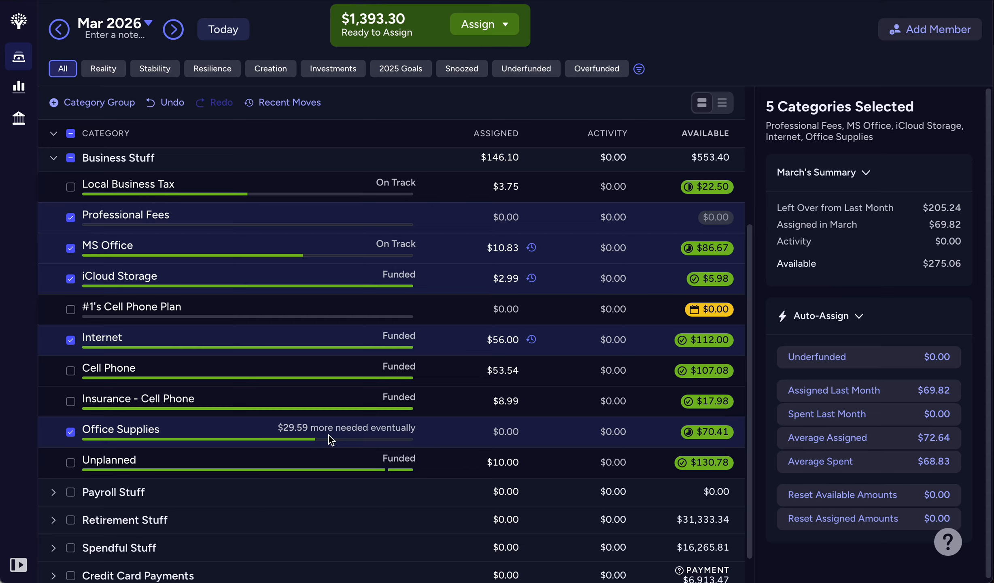
- Clear the Business Stuff selection and collapse the group, and select and expand Credit Card Payments to check its March funding
left_click(70, 158)
left_click(70, 158)
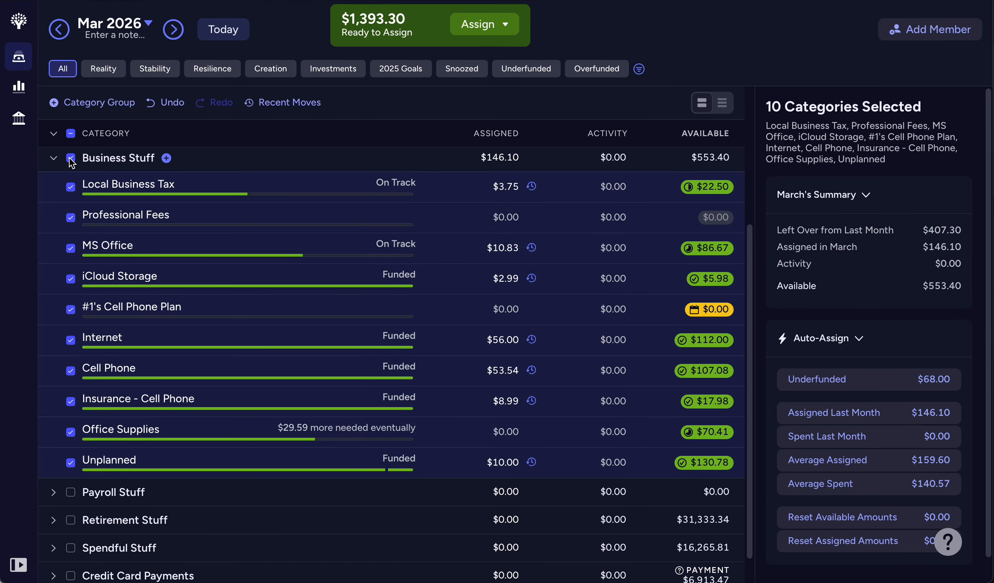
left_click(69, 158)
left_click(54, 160)
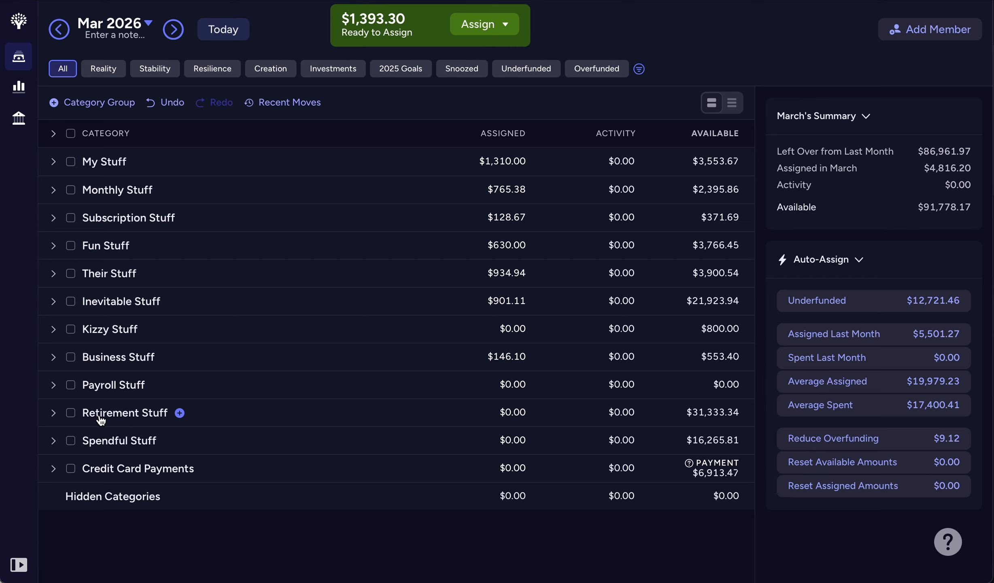
left_click(71, 469)
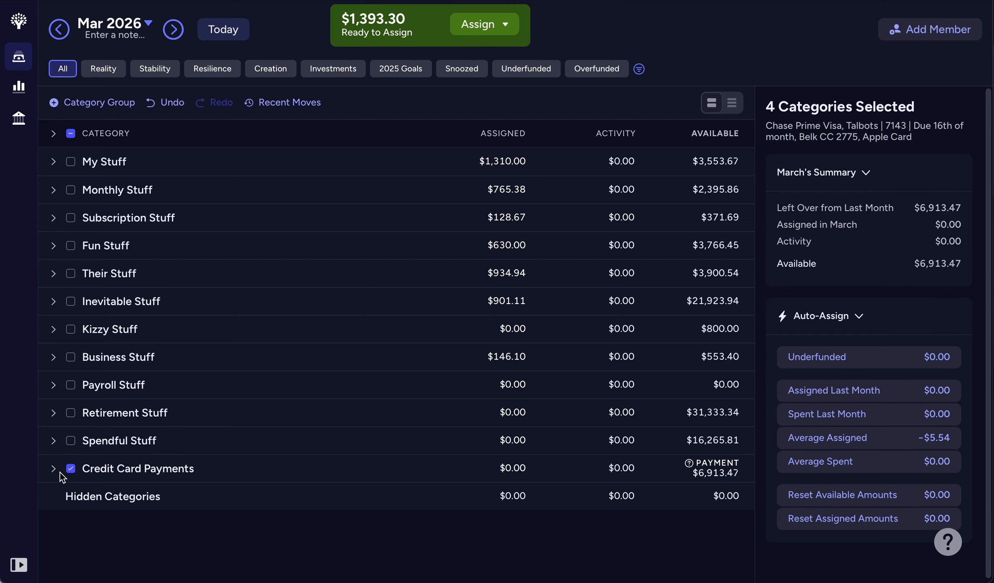
left_click(57, 470)
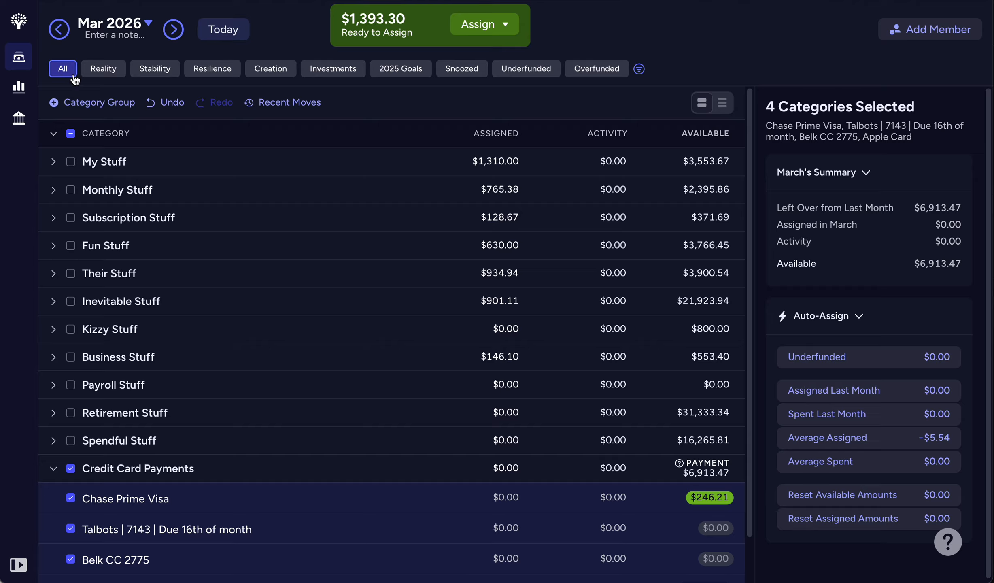
- Expand Inevitable Stuff in January 2026 and examine the Health Ins Deductibles funding and target for January, February and March
left_click(225, 36)
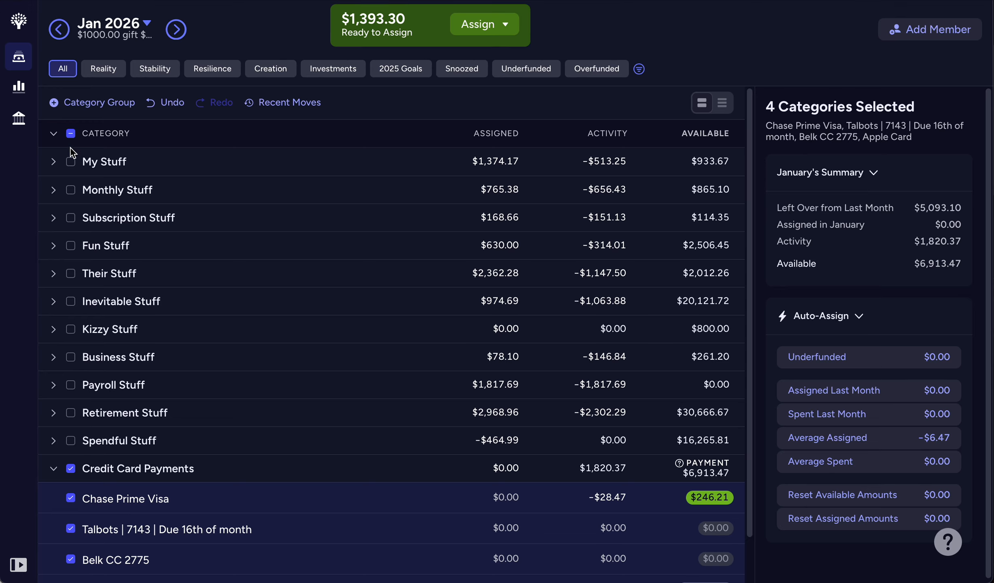
left_click(55, 307)
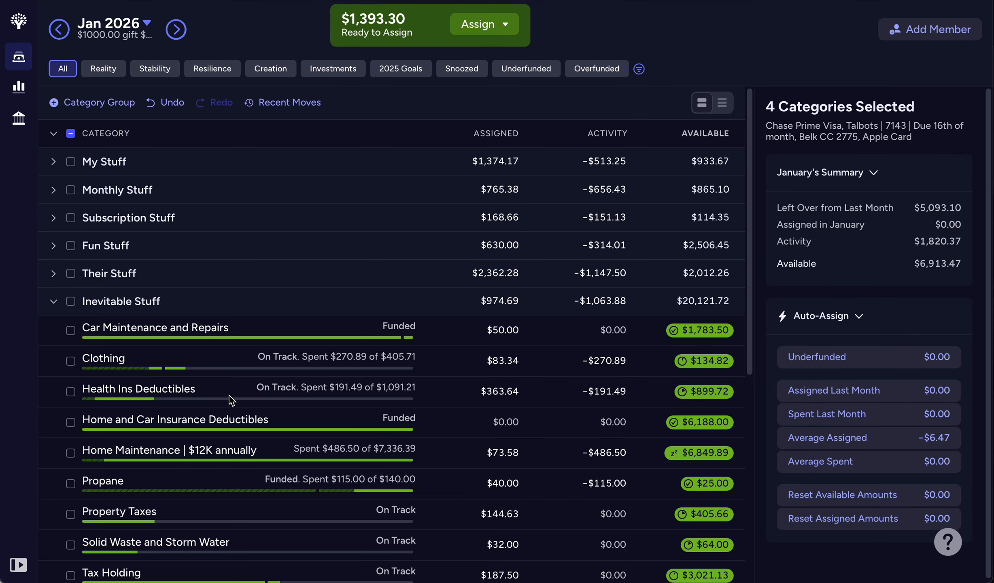
left_click(473, 399)
left_click(472, 396)
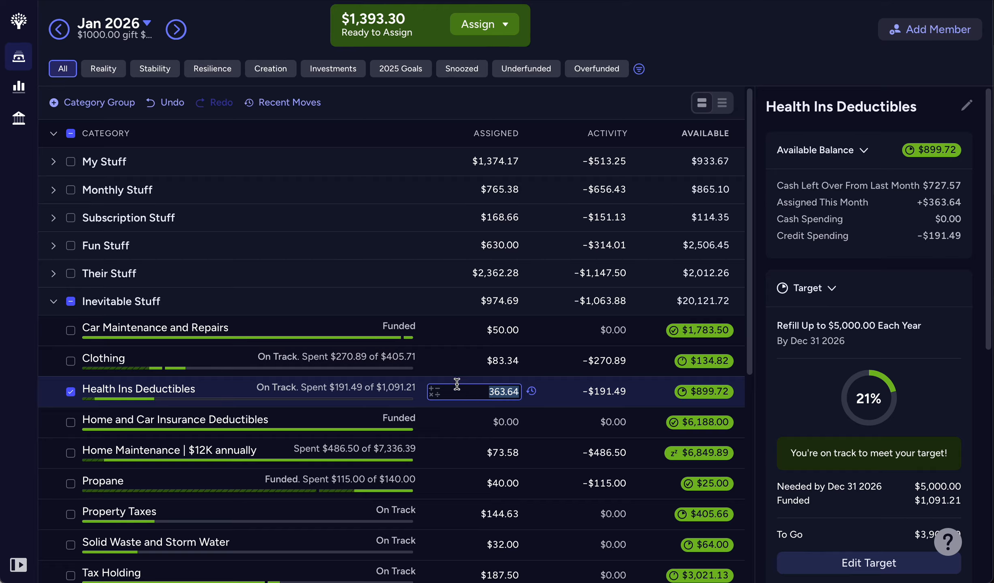
left_click(176, 30)
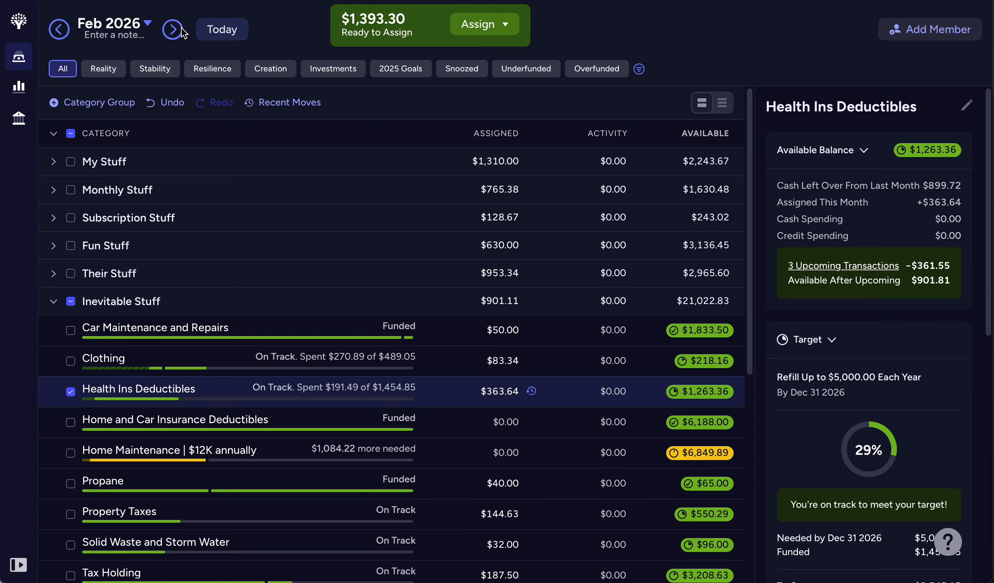
left_click(176, 29)
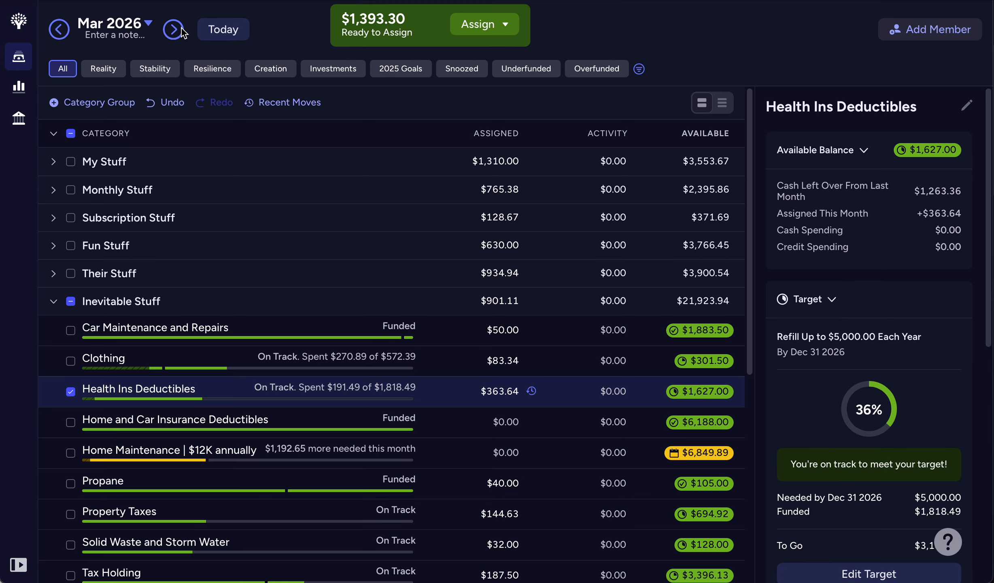
- Set the assigned amount of Health Ins Deductibles to 0 in both March and February 2026
left_click(480, 394)
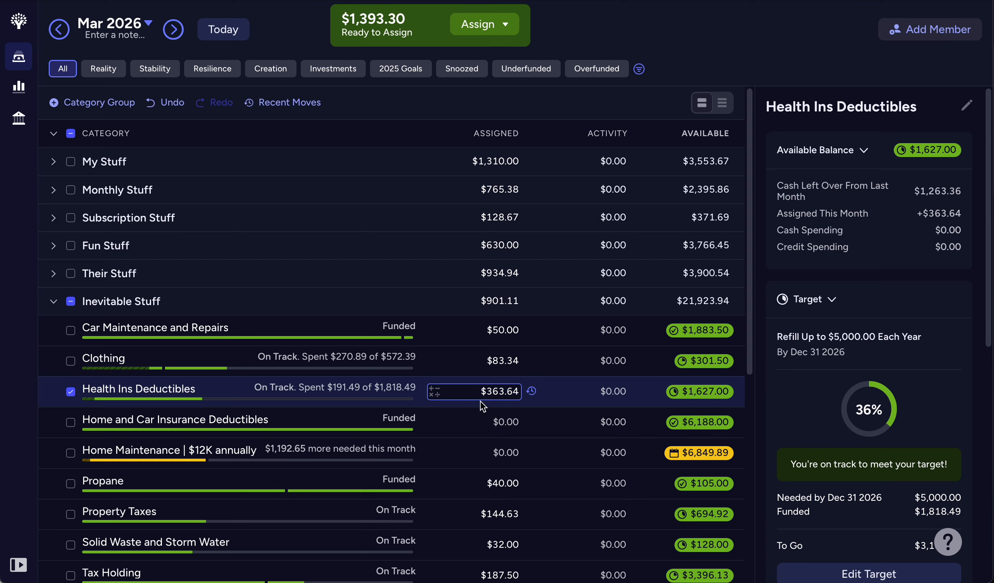
type("0")
left_click(61, 30)
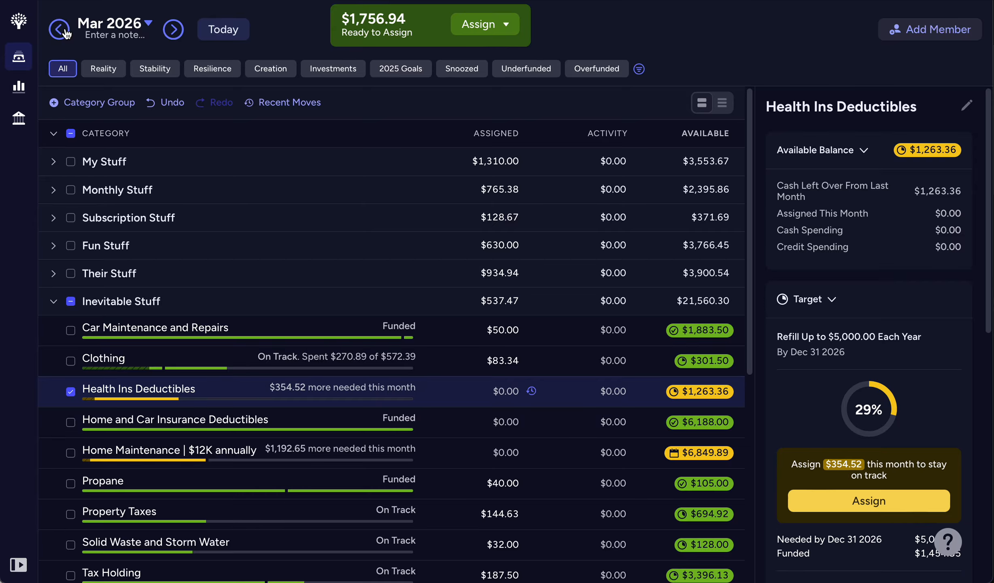
left_click(455, 395)
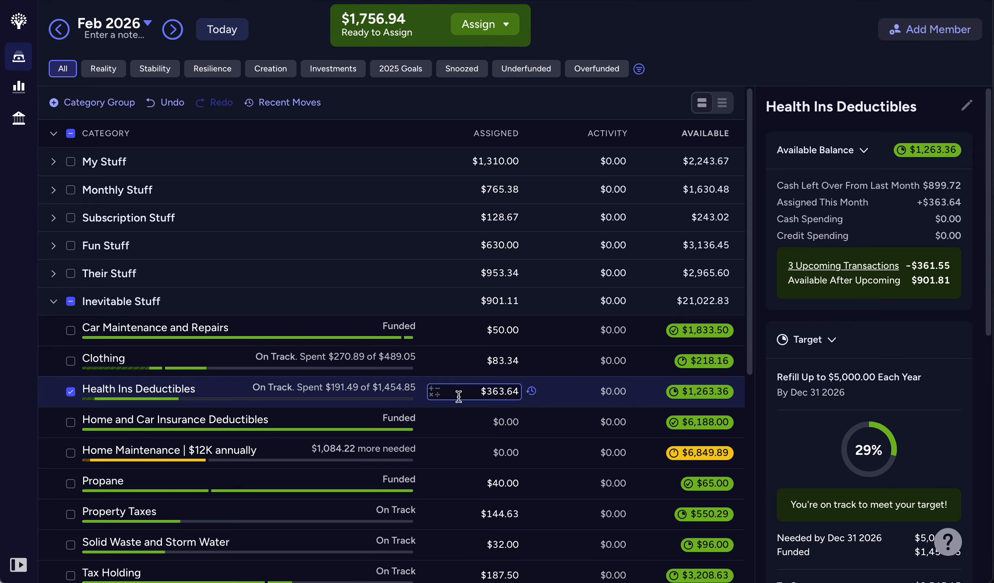
type("0")
key("Return")
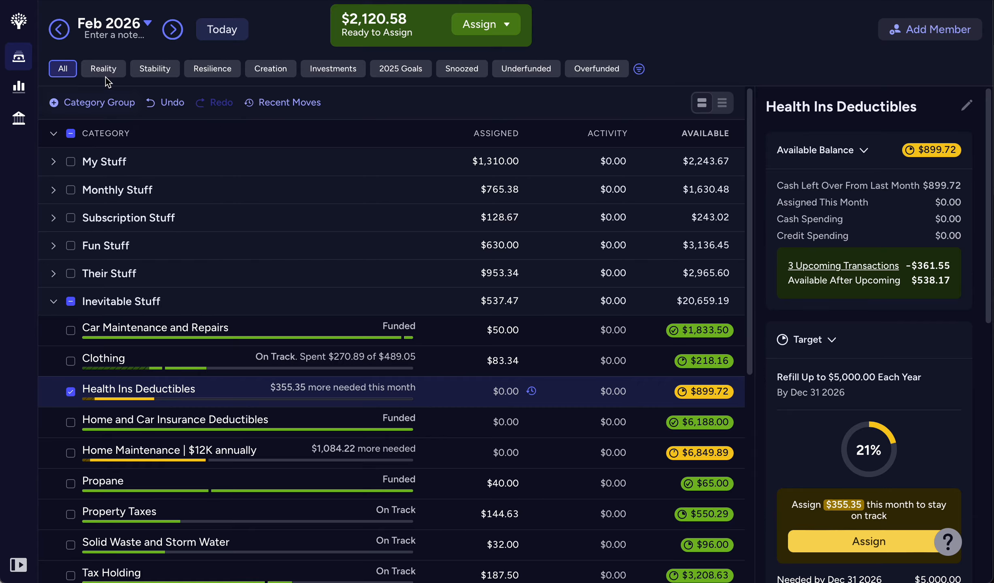
- Add 2120.58 to the amount assigned to Health Ins Deductibles in January 2026
left_click(60, 31)
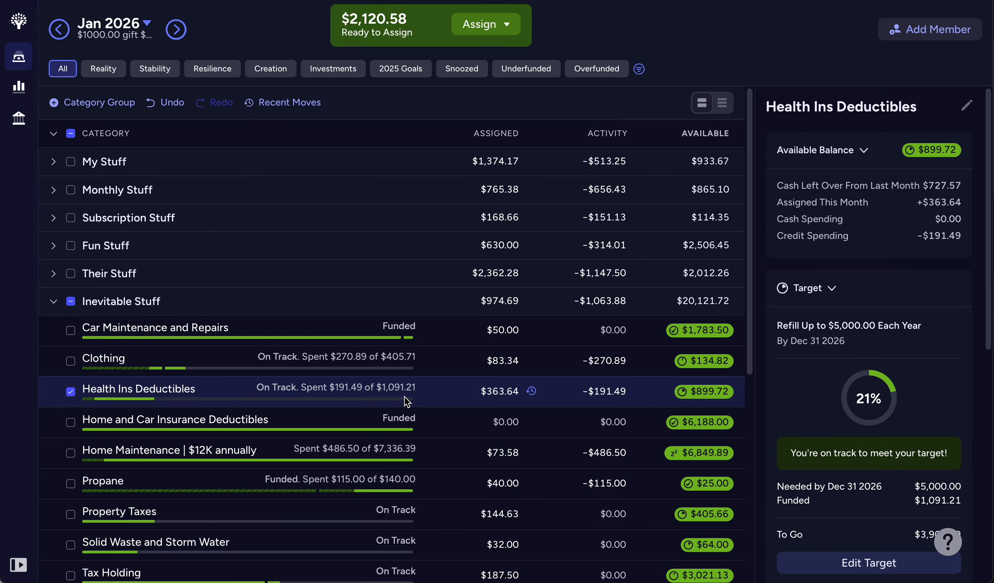
left_click(457, 392)
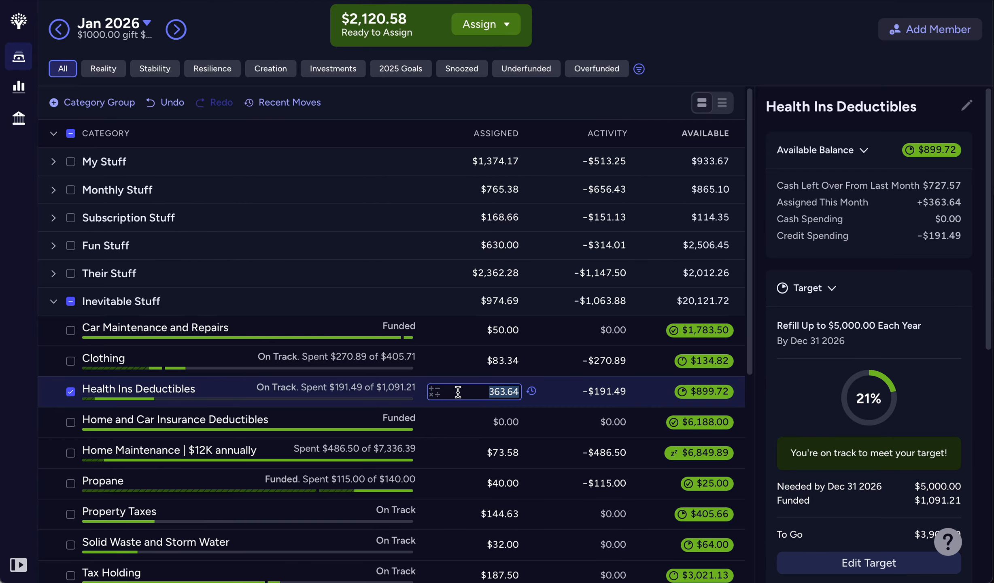
key("Right")
type("+22")
key("BackSpace")
type("120.58")
key("Return")
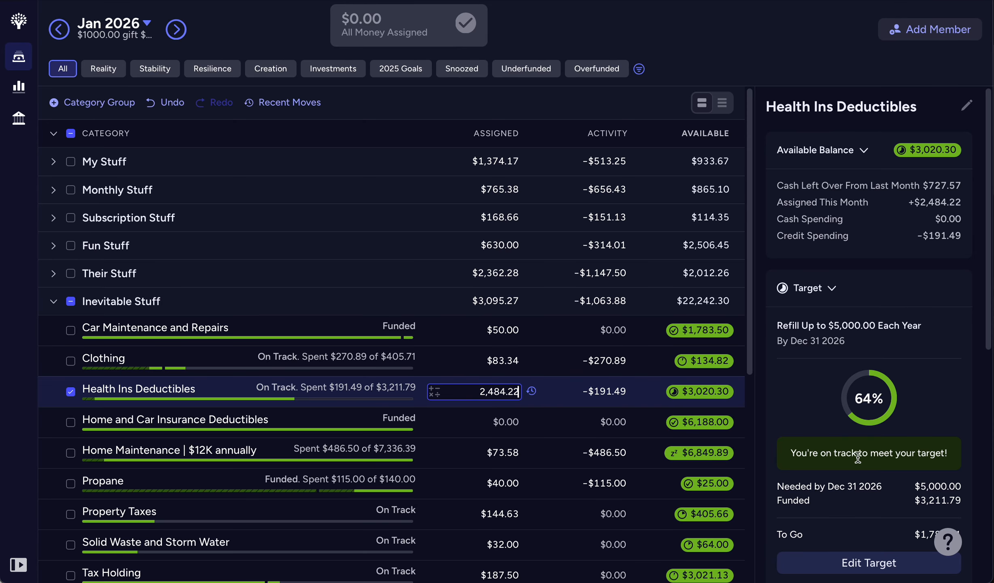
- Review the Health Ins Deductibles target progress and January activity, and clear the category's selection
scroll(898, 507, "down", 2)
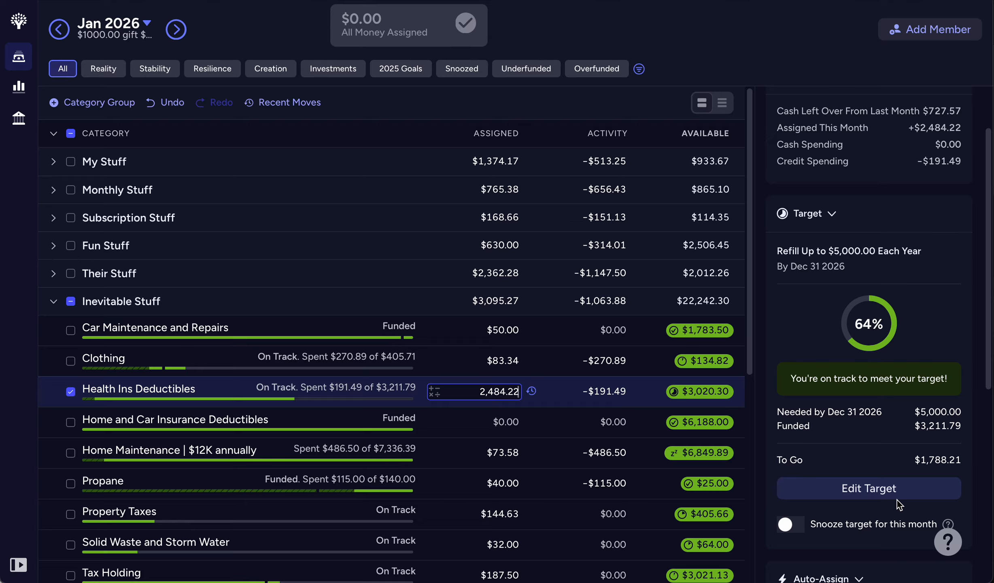
left_click(616, 392)
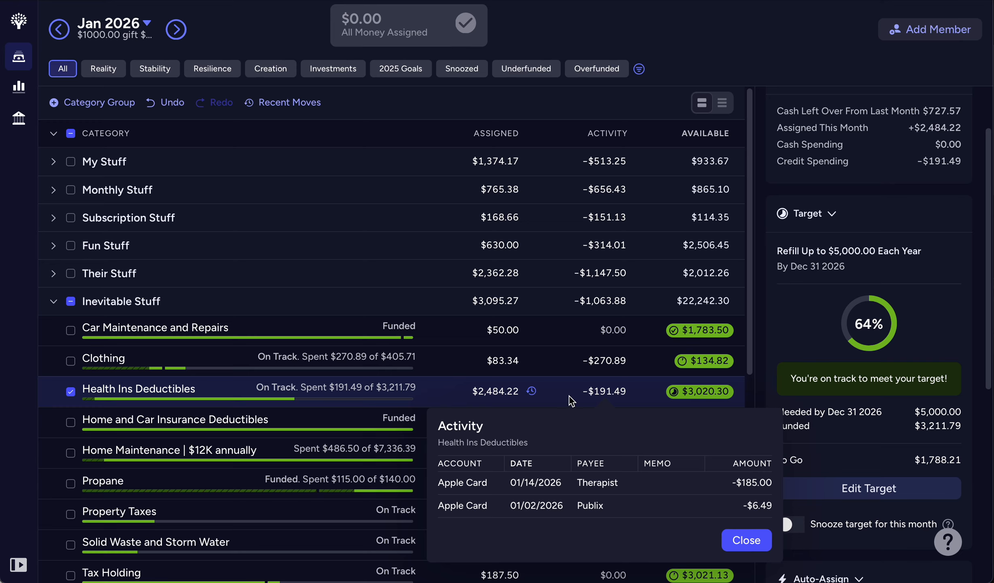
left_click(70, 394)
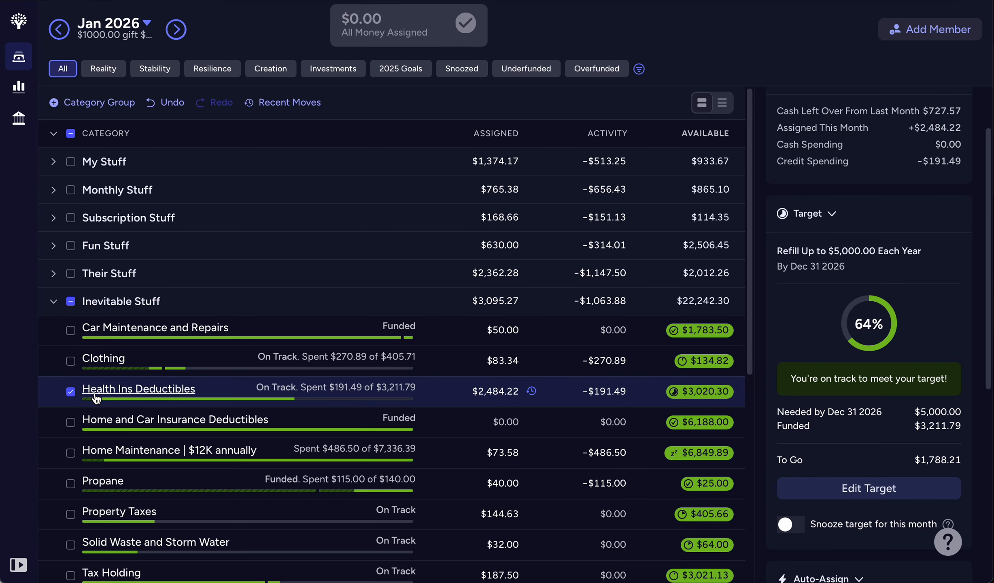
left_click(71, 392)
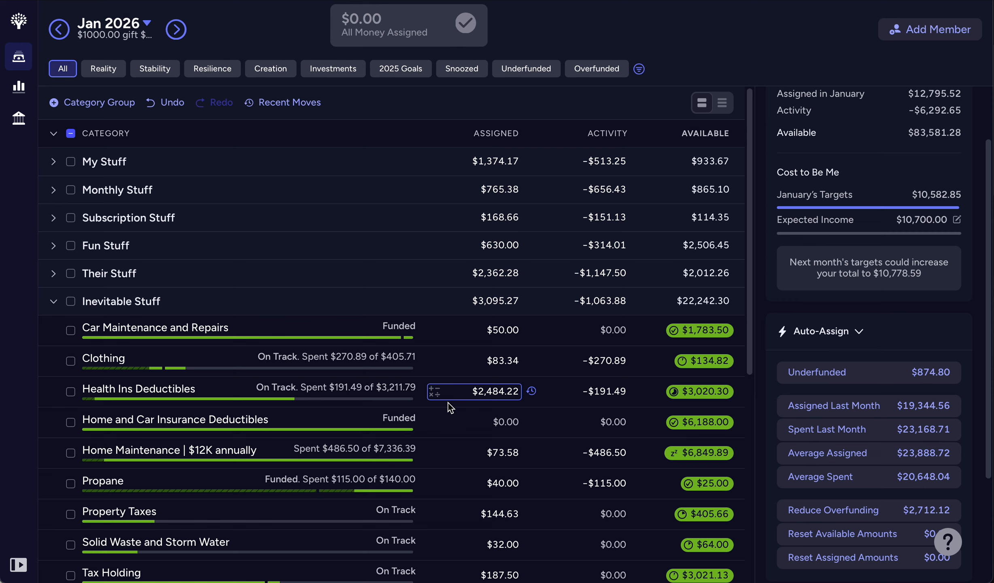
left_click(613, 397)
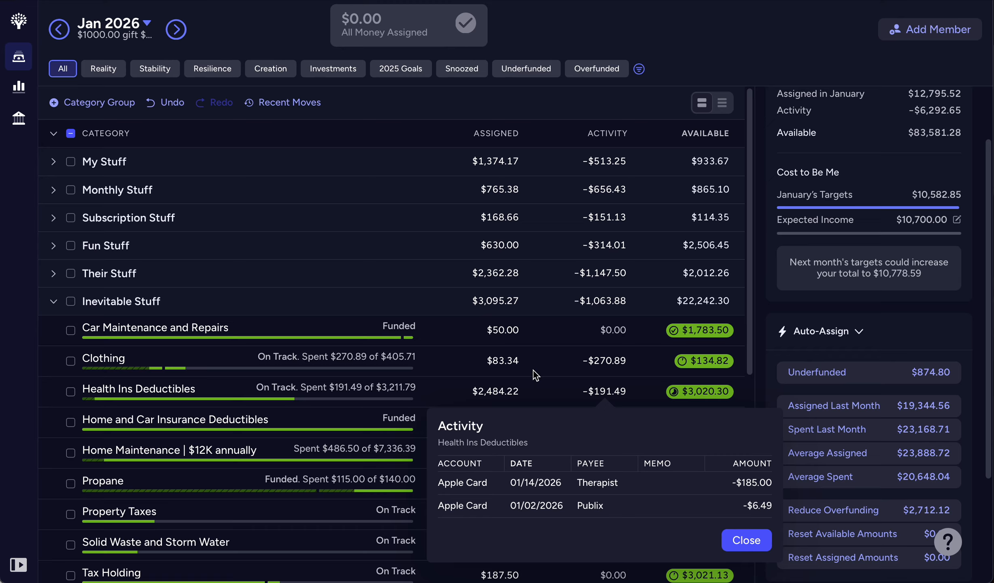
left_click(760, 545)
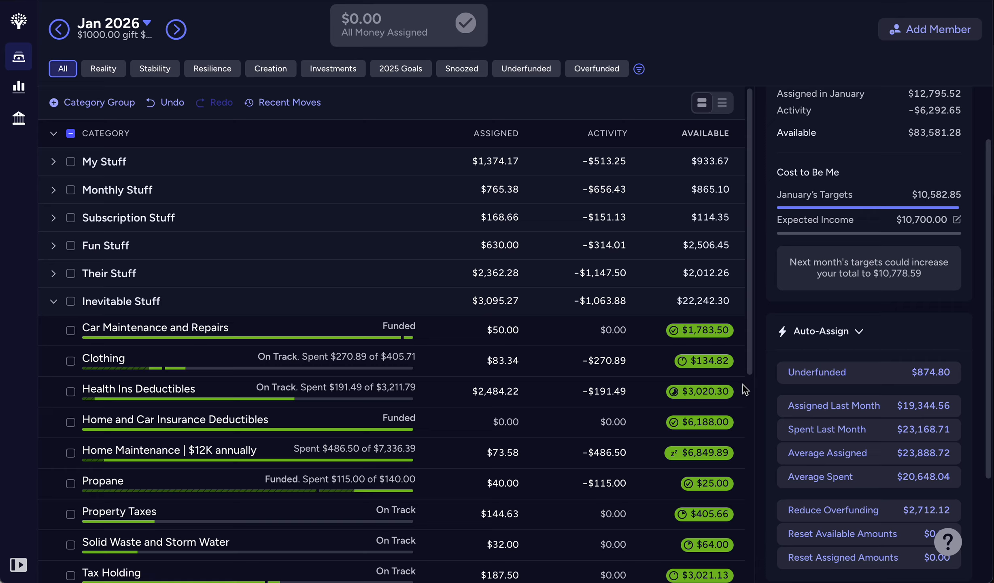
- Check the February 2026 funding status of Health Ins Deductibles and return to January
left_click(178, 36)
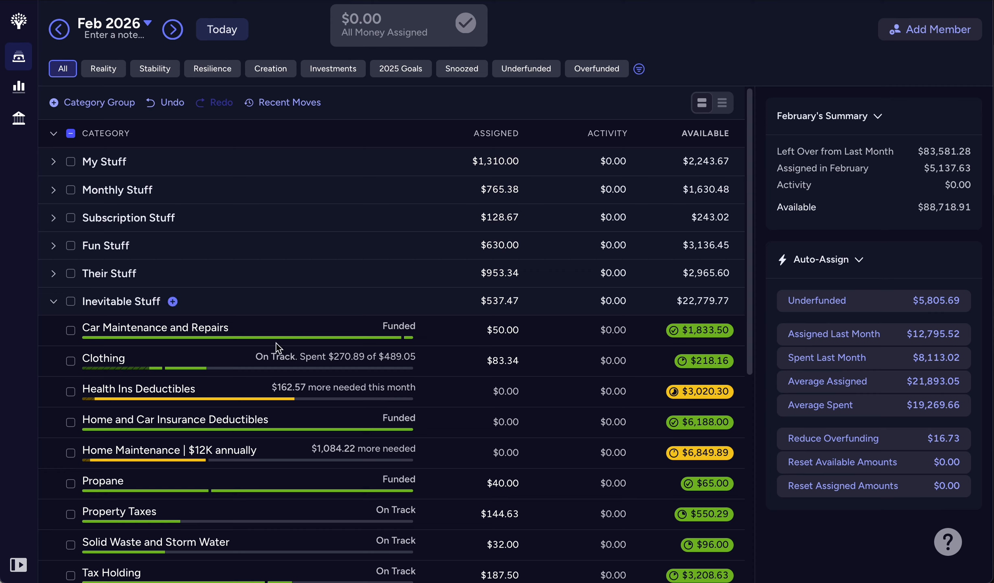
left_click(487, 391)
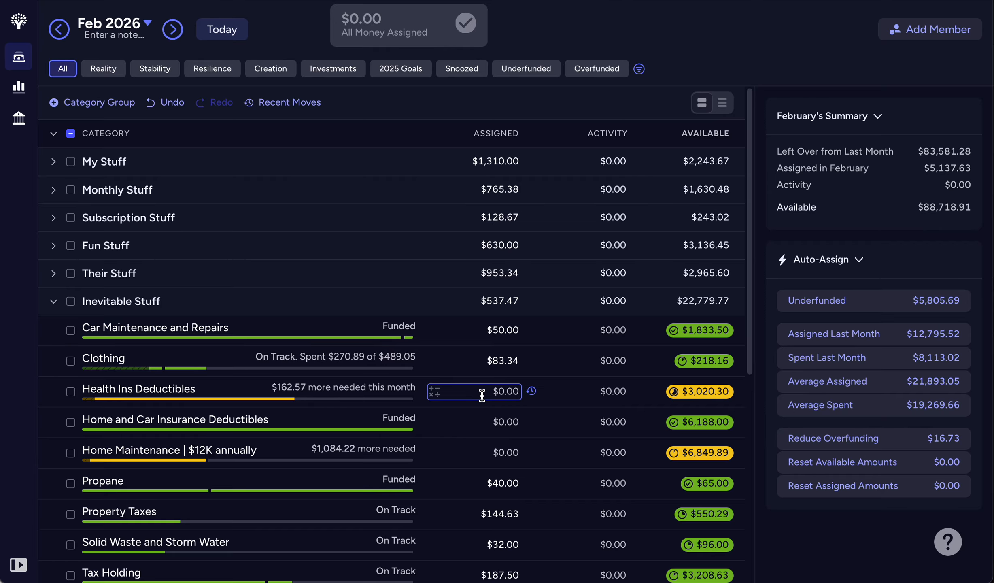
left_click(60, 33)
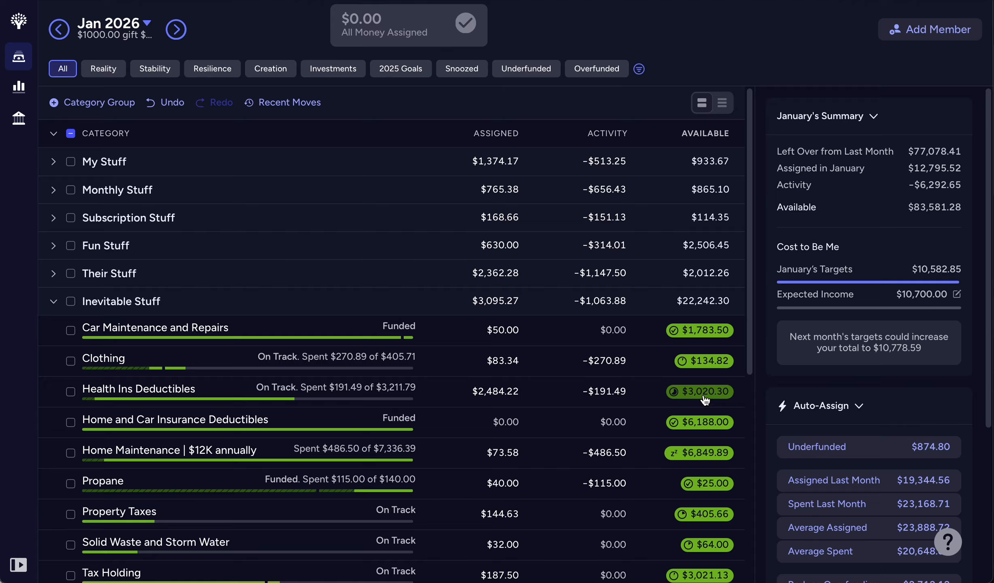
- Check the January target details of Health Ins Deductibles, and collapse the Inevitable Stuff and Credit Card Payments groups
mouse_move(717, 398)
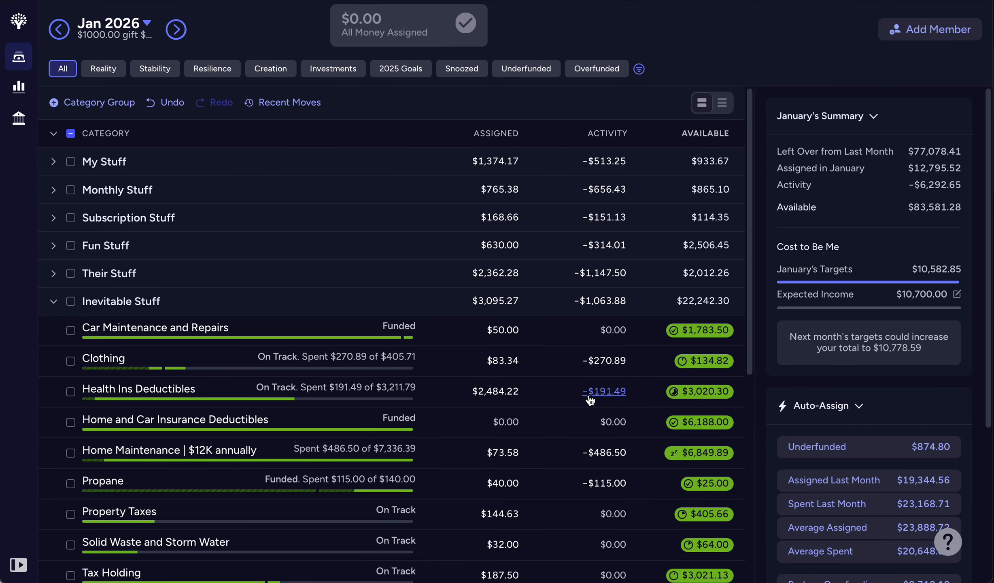
left_click(372, 391)
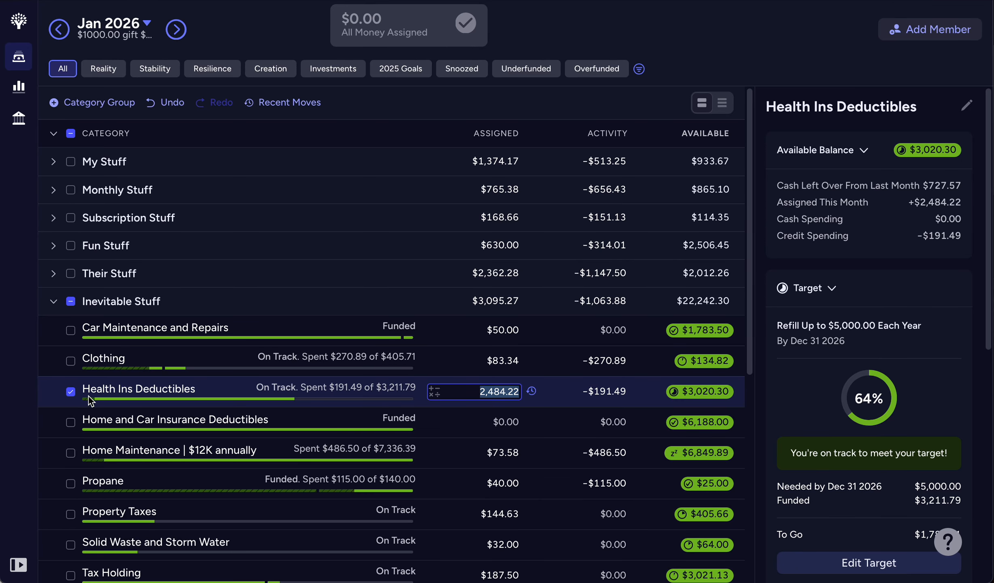
left_click(71, 392)
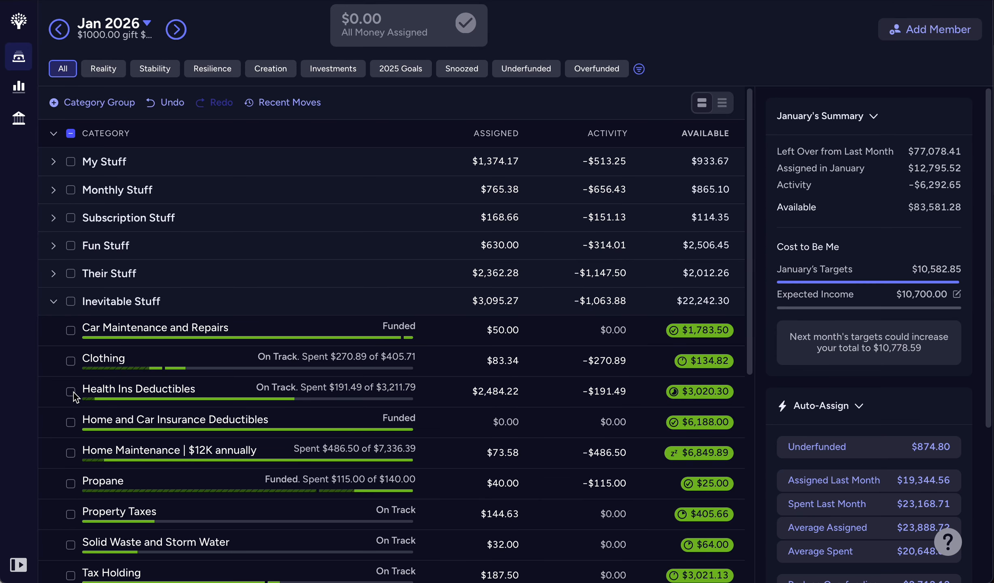
left_click(54, 303)
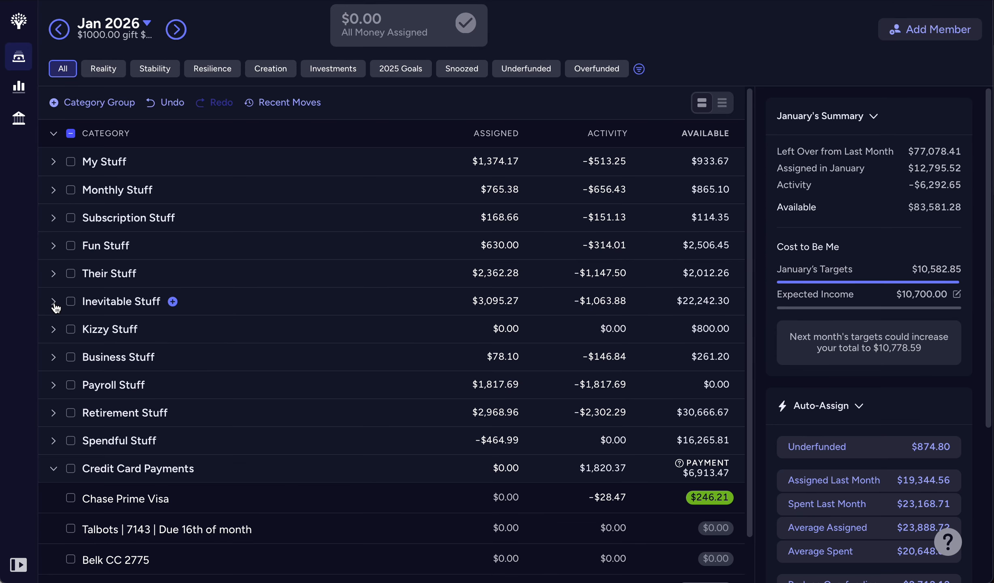
left_click(53, 470)
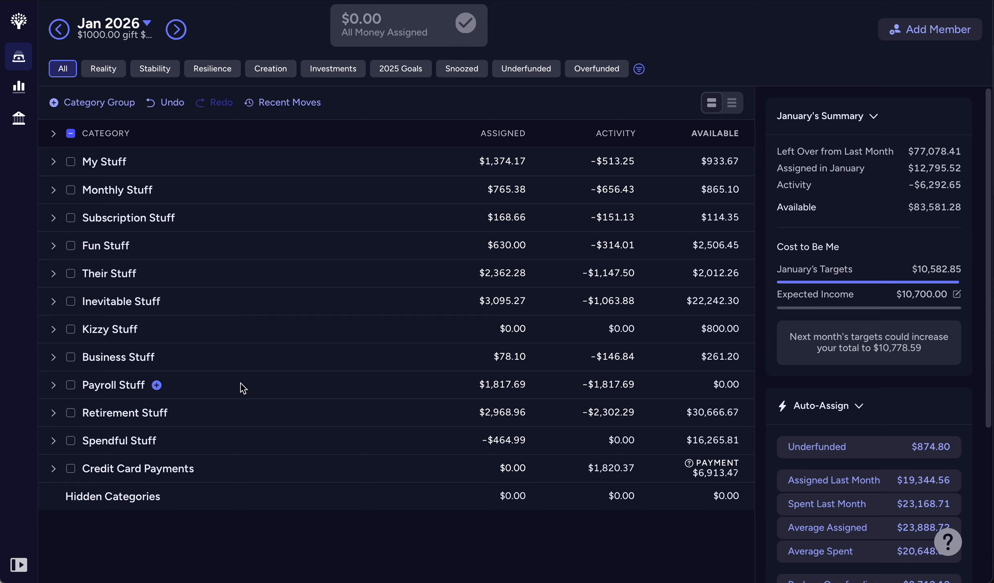
- Examine the Retirement Stuff categories in the February 2026 plan, and collapse the group again
left_click(177, 32)
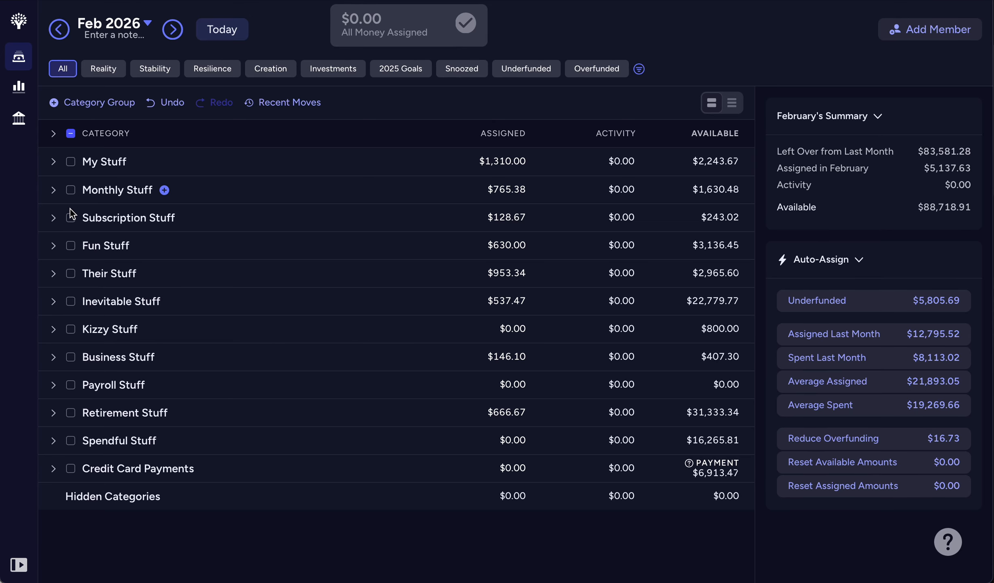
left_click(53, 414)
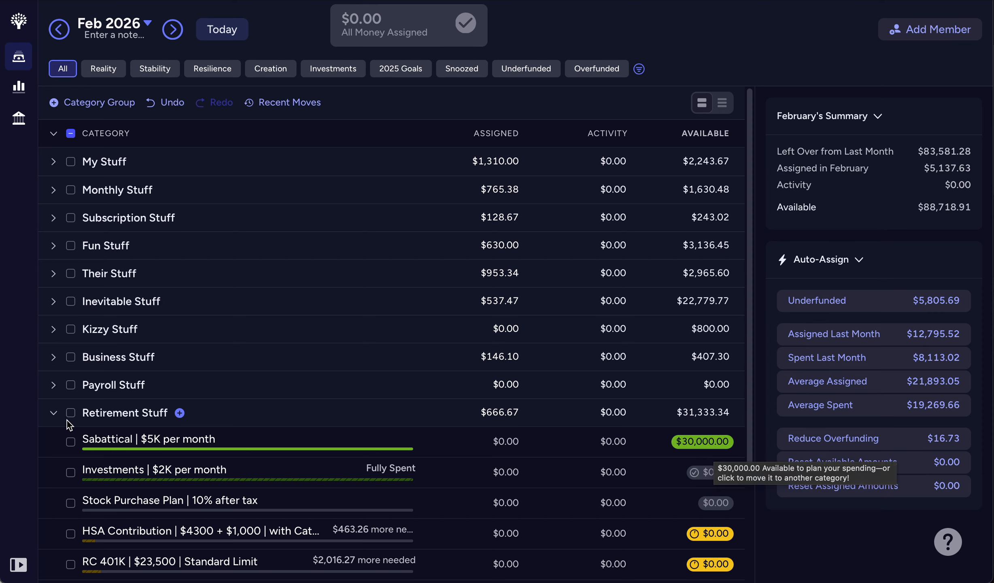
left_click(54, 414)
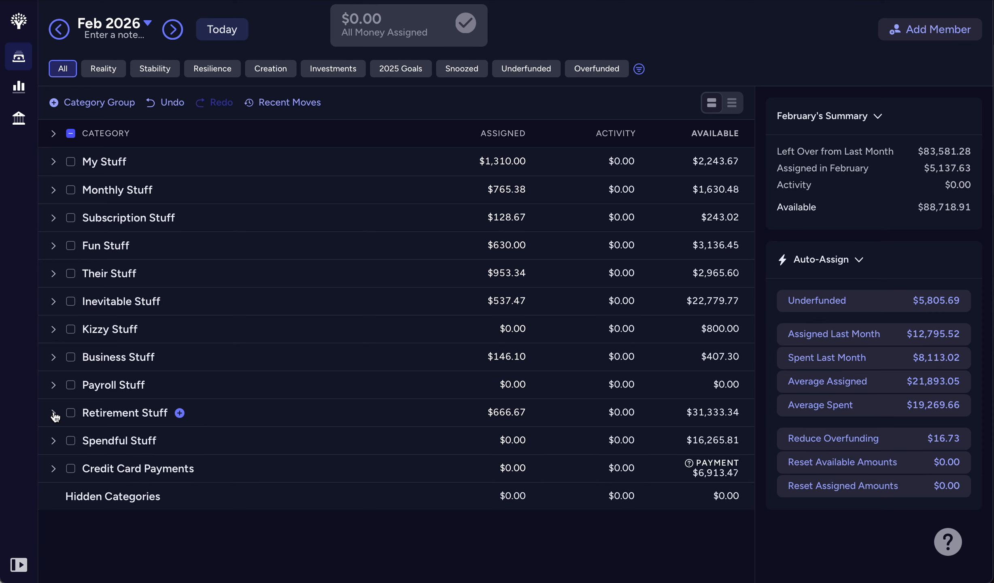